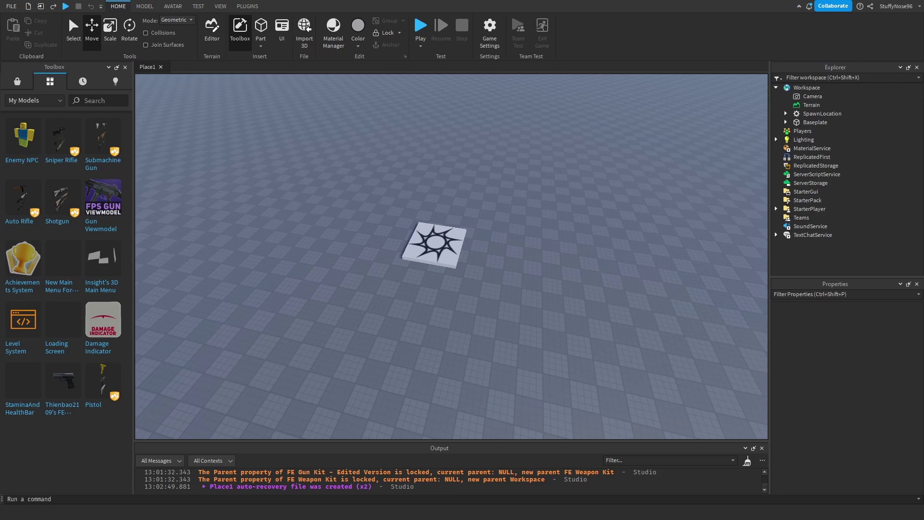
{"action": "right_click_drag", "start_coordinate": [517, 282], "coordinate": [510, 296]}
{"action": "right_click_drag", "start_coordinate": [535, 389], "coordinate": [535, 390]}
{"action": "right_click_drag", "start_coordinate": [478, 368], "coordinate": [489, 408]}
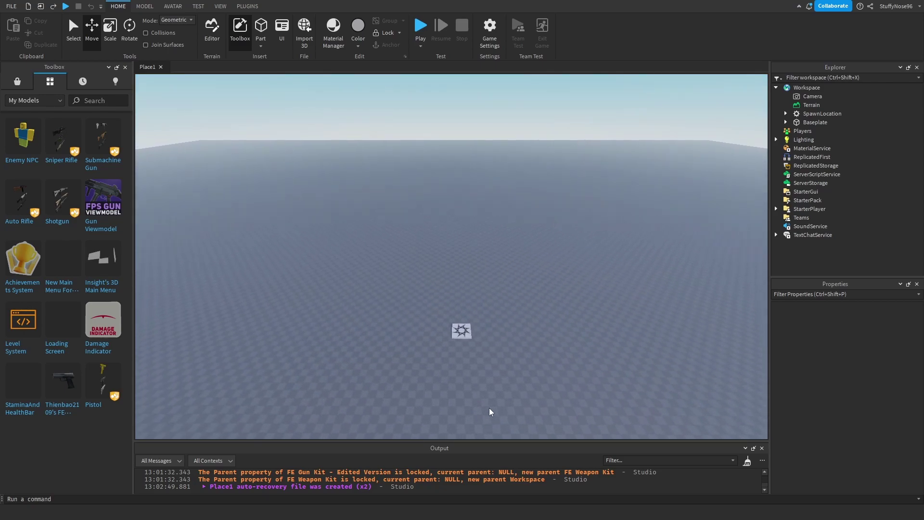
{"action": "scroll", "coordinate": [452, 202], "scroll_direction": "up", "scroll_amount": 4}
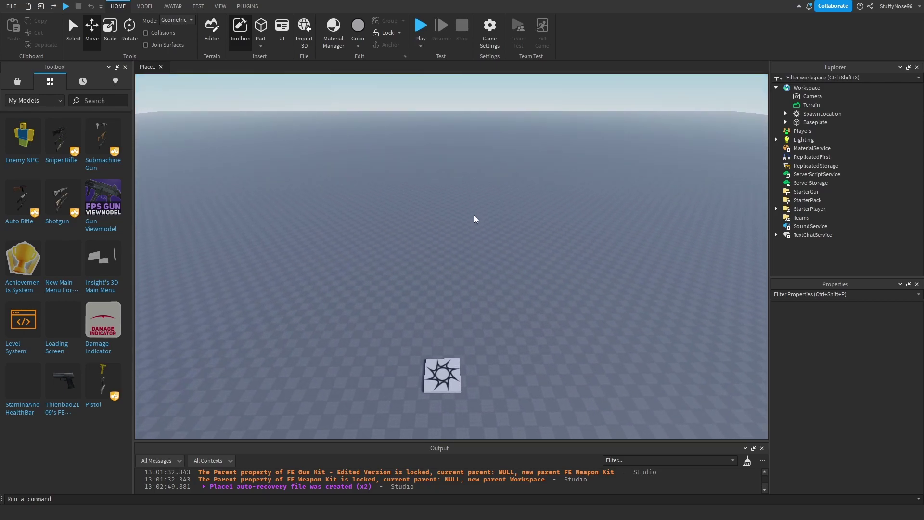
{"action": "right_click_drag", "start_coordinate": [474, 215], "coordinate": [514, 230]}
{"action": "right_click_drag", "start_coordinate": [480, 316], "coordinate": [483, 241]}
{"action": "scroll", "coordinate": [510, 255], "scroll_direction": "down", "scroll_amount": 5}
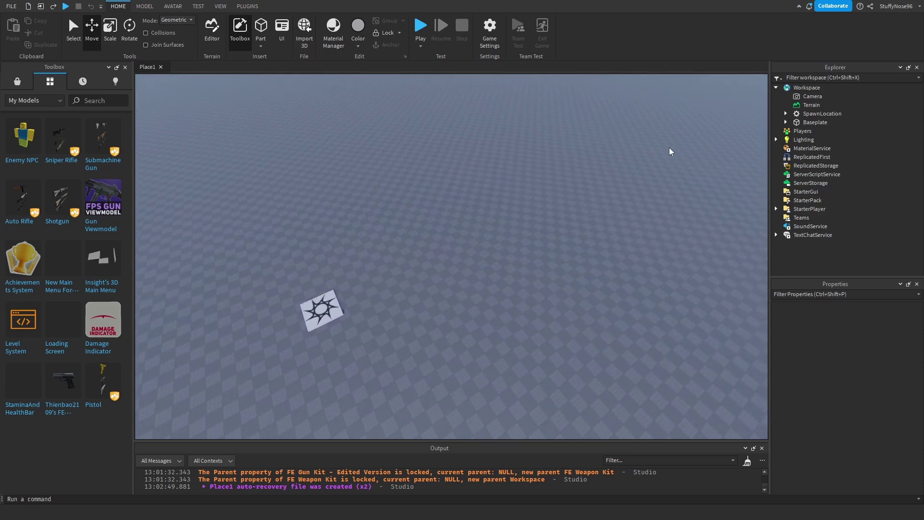
{"action": "right_click_drag", "start_coordinate": [429, 275], "coordinate": [424, 262]}
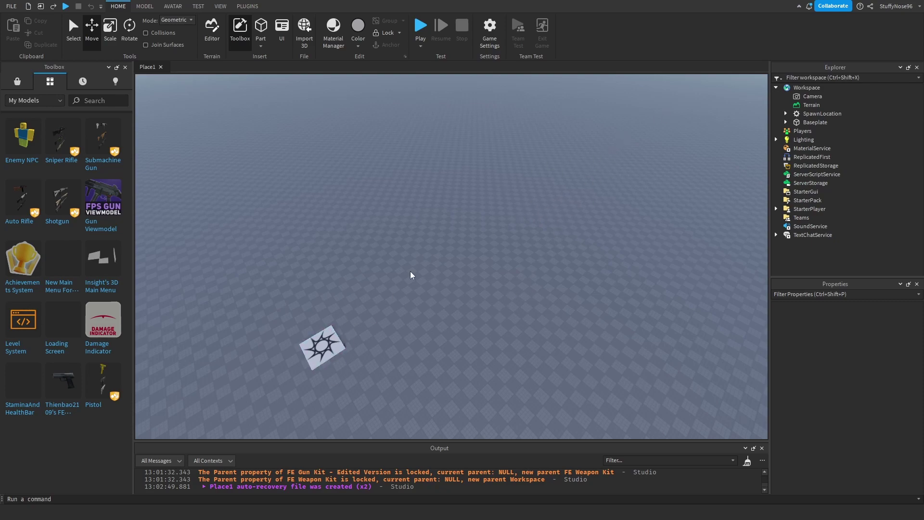
{"action": "scroll", "coordinate": [457, 215], "scroll_direction": "down", "scroll_amount": 3}
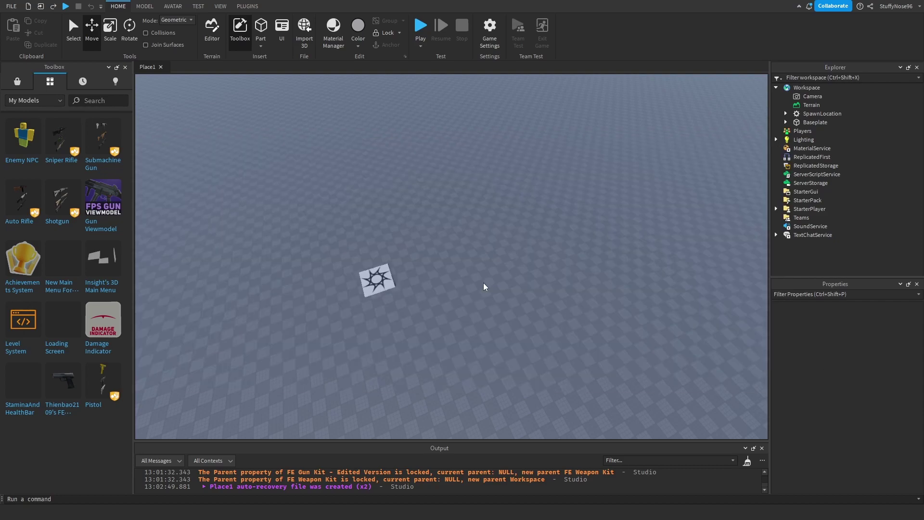
{"action": "right_click_drag", "start_coordinate": [482, 253], "coordinate": [482, 254]}
{"action": "right_click_drag", "start_coordinate": [603, 285], "coordinate": [603, 284]}
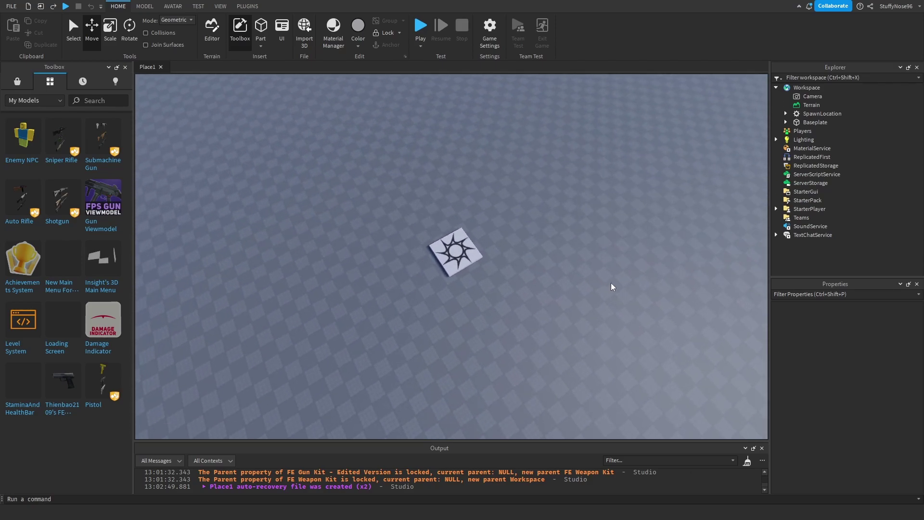
{"action": "right_click_drag", "start_coordinate": [688, 279], "coordinate": [688, 279]}
- Insert a block part and scale it into a tall upright wall about 51 studs high and 2 studs thick
{"action": "left_click", "coordinate": [260, 27]}
{"action": "left_click", "coordinate": [110, 29]}
{"action": "left_click_drag", "start_coordinate": [452, 207], "coordinate": [422, 305]}
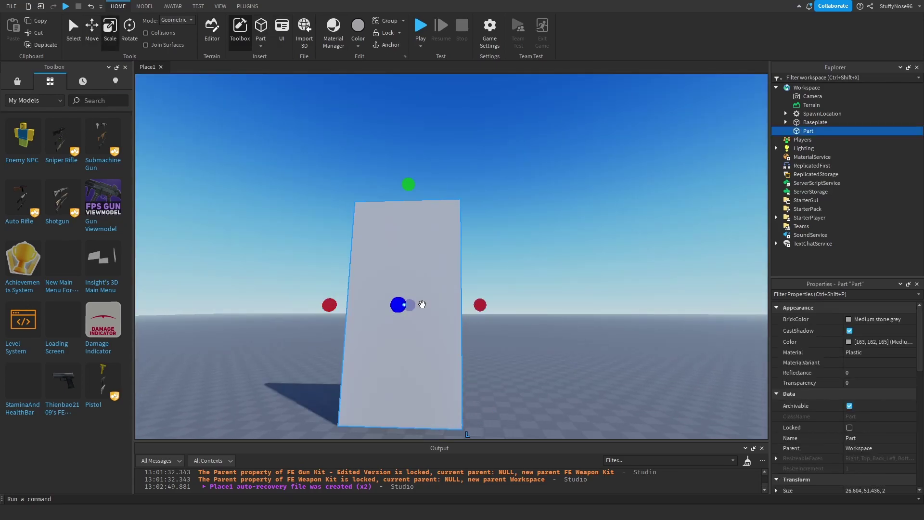
{"action": "left_click_drag", "start_coordinate": [480, 305], "coordinate": [464, 162]}
- Anchor the wall part and duplicate it
{"action": "scroll", "coordinate": [850, 400], "scroll_direction": "down", "scroll_amount": 7}
{"action": "left_click", "coordinate": [850, 407]}
{"action": "key", "text": "ctrl+d"}
- Rotate the duplicated wall about its vertical axis so it stands perpendicular to the first wall
{"action": "left_click", "coordinate": [129, 29]}
{"action": "left_click_drag", "start_coordinate": [561, 289], "coordinate": [436, 264]}
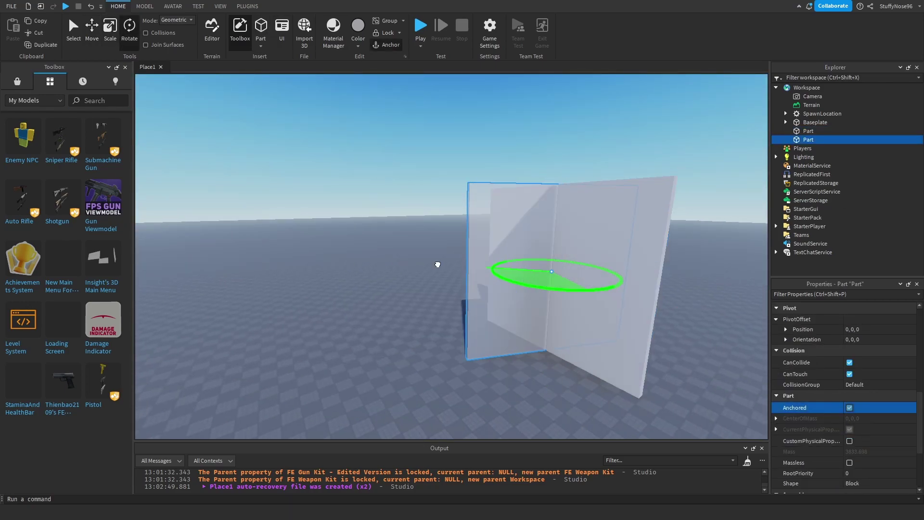
{"action": "key", "text": "ctrl+z"}
{"action": "left_click", "coordinate": [144, 6]}
{"action": "left_click", "coordinate": [172, 26]}
{"action": "left_click", "coordinate": [118, 6]}
{"action": "left_click_drag", "start_coordinate": [561, 289], "coordinate": [488, 271]}
- Move the rotated wall to the edge of the first wall to form a corner
{"action": "left_click", "coordinate": [92, 29]}
{"action": "right_click_drag", "start_coordinate": [539, 214], "coordinate": [539, 215]}
{"action": "left_click_drag", "start_coordinate": [539, 215], "coordinate": [454, 212]}
{"action": "right_click_drag", "start_coordinate": [454, 212], "coordinate": [454, 212]}
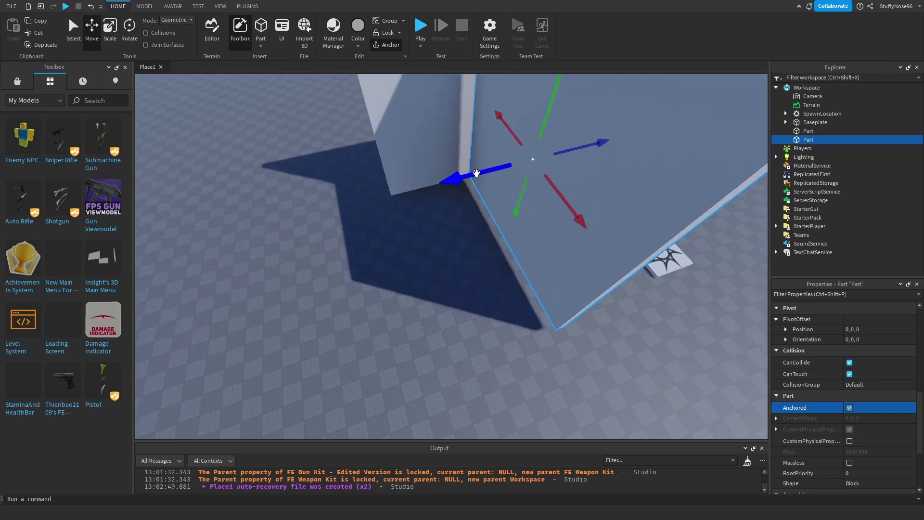
{"action": "left_click_drag", "start_coordinate": [475, 173], "coordinate": [460, 183]}
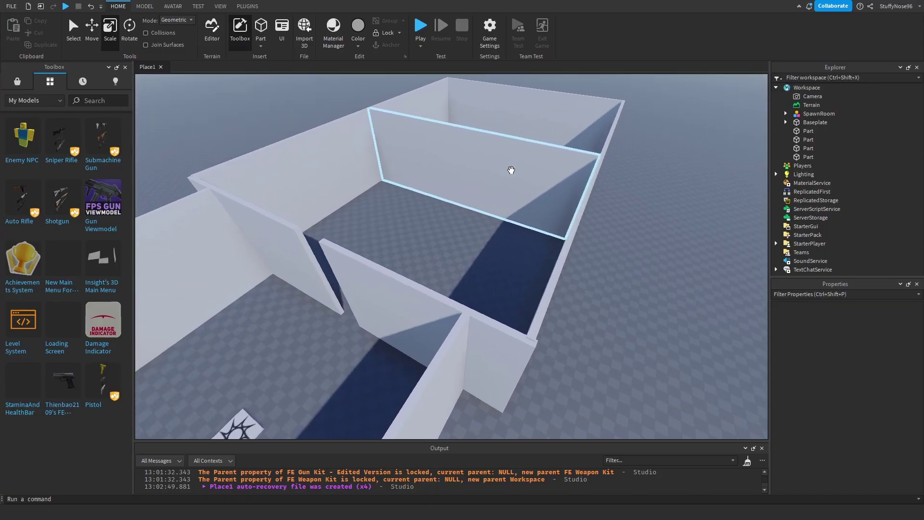
- Rename the partition wall across the middle of the large walled area as Door1
{"action": "right_click_drag", "start_coordinate": [510, 169], "coordinate": [573, 222]}
{"action": "left_click", "coordinate": [513, 278]}
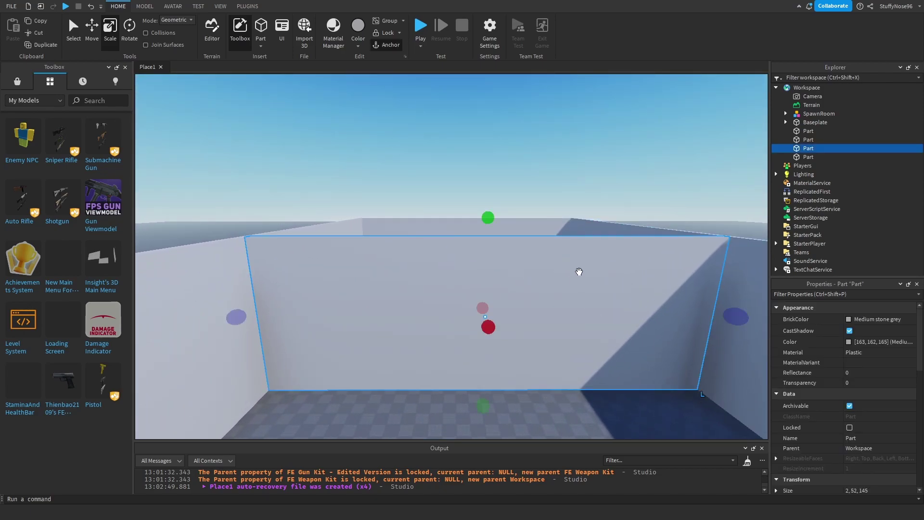
{"action": "right_click", "coordinate": [803, 149]}
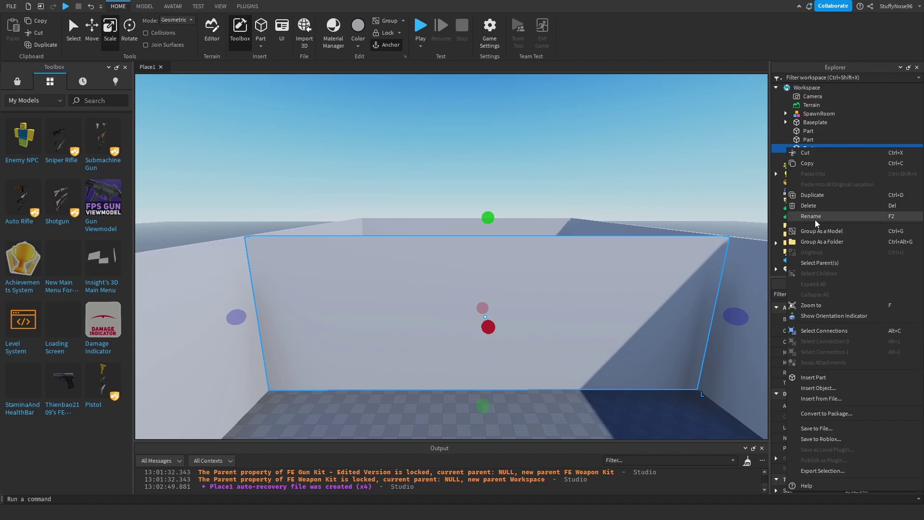
{"action": "left_click", "coordinate": [834, 226]}
{"action": "key", "text": "BackSpace"}
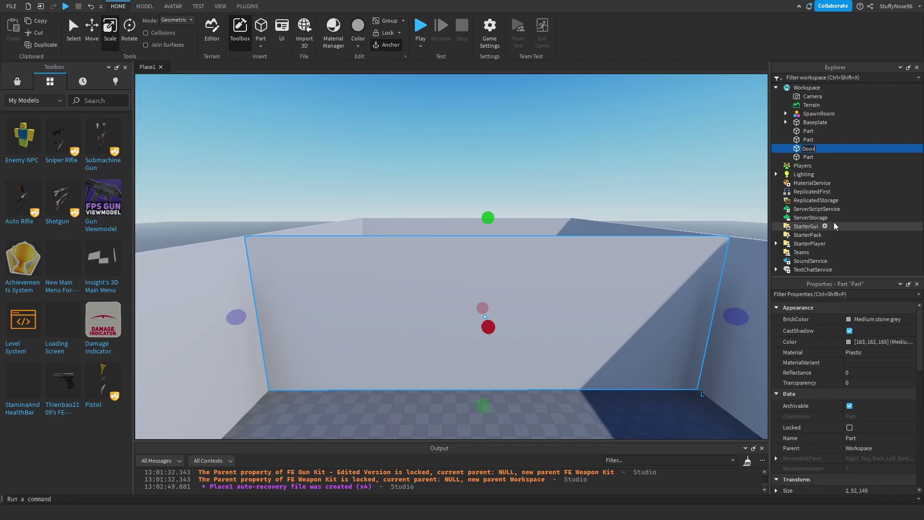
{"action": "key", "text": "Return"}
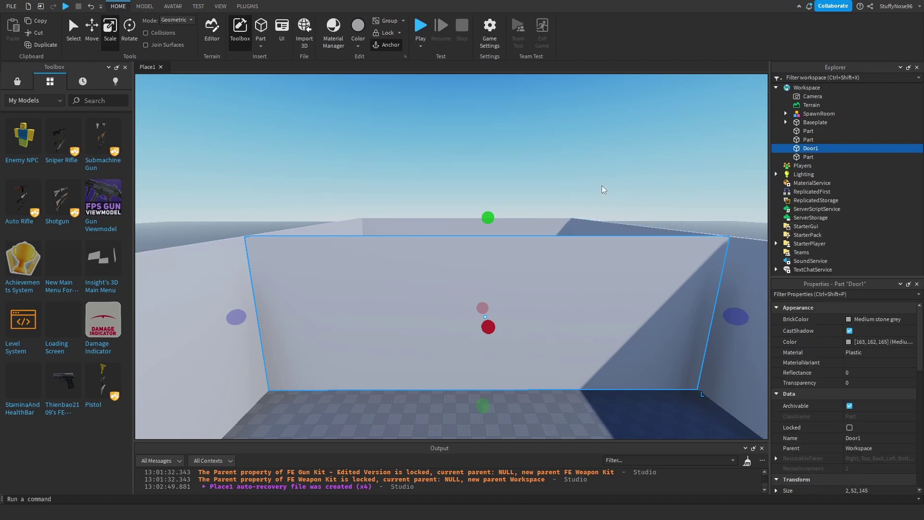
- Duplicate the Door1 wall and rename the copy as Trigger
{"action": "left_click", "coordinate": [608, 165]}
{"action": "right_click_drag", "start_coordinate": [608, 165], "coordinate": [437, 239]}
{"action": "scroll", "coordinate": [481, 270], "scroll_direction": "up", "scroll_amount": 3}
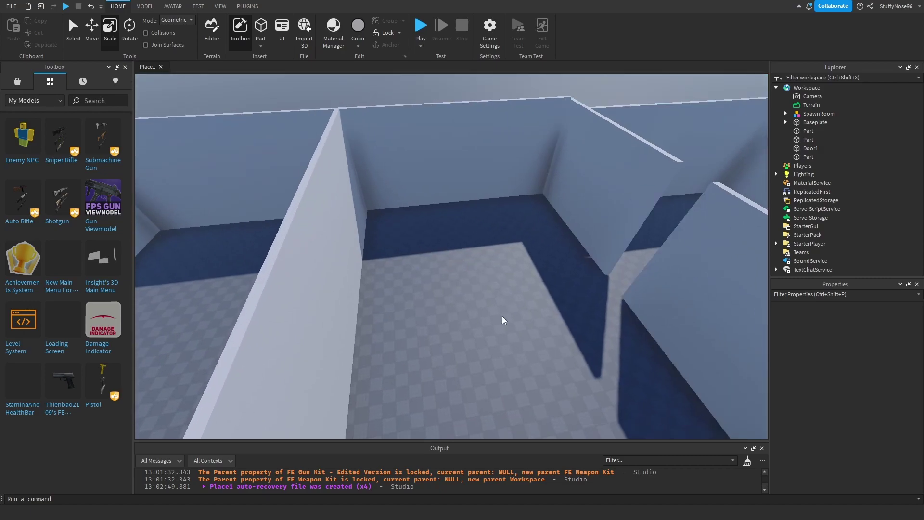
{"action": "scroll", "coordinate": [522, 291], "scroll_direction": "down", "scroll_amount": 10}
{"action": "scroll", "coordinate": [521, 288], "scroll_direction": "up", "scroll_amount": 10}
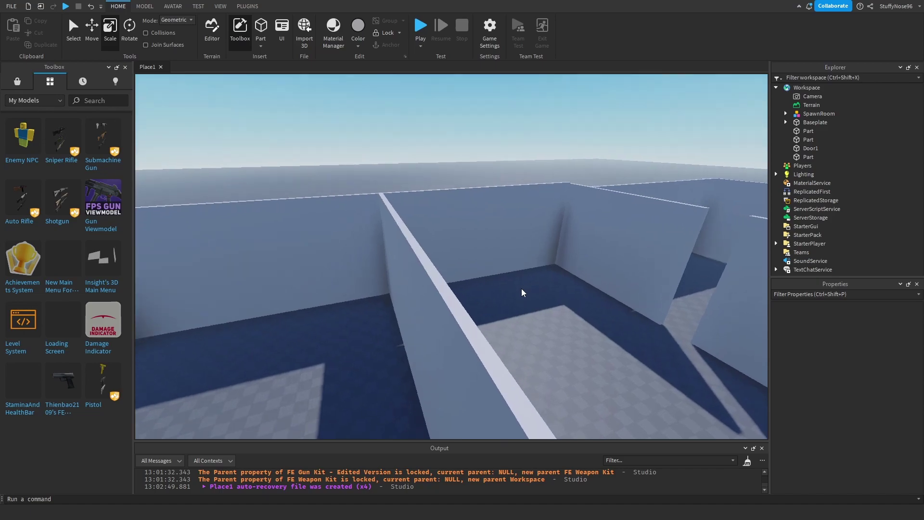
{"action": "left_click", "coordinate": [531, 288]}
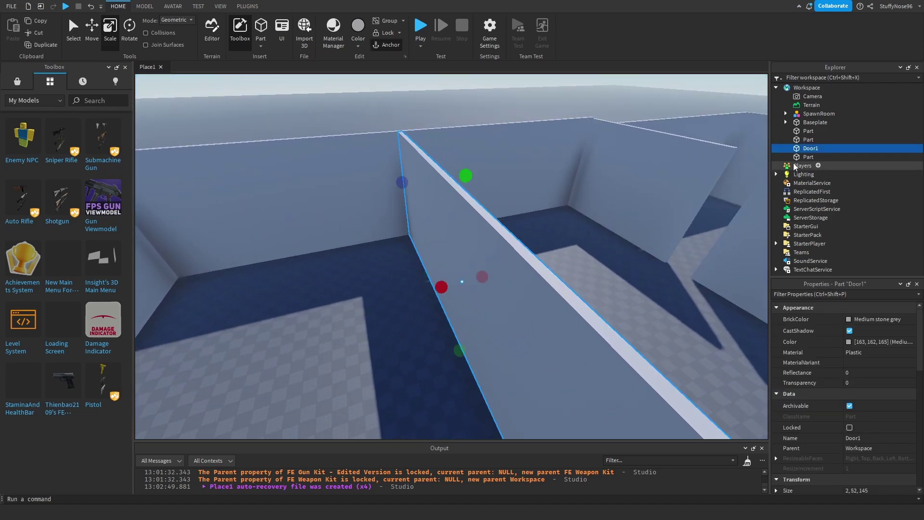
{"action": "key", "text": "ctrl+d"}
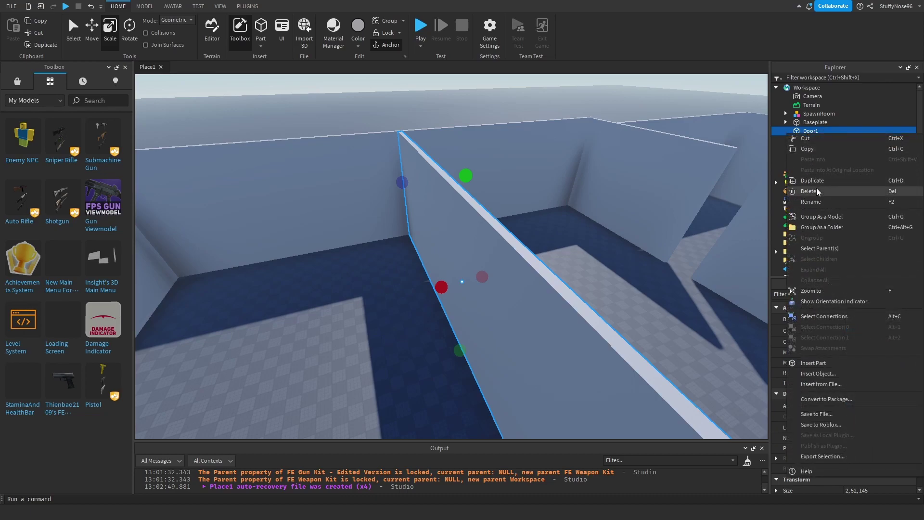
{"action": "key", "text": "F2"}
{"action": "key", "text": "BackSpace"}
{"action": "type", "text": "Trigger"}
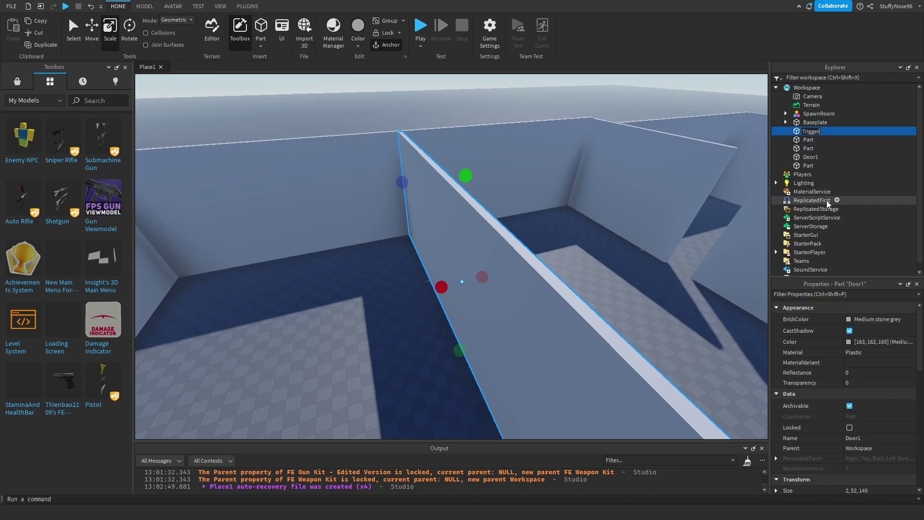
{"action": "key", "text": "Return"}
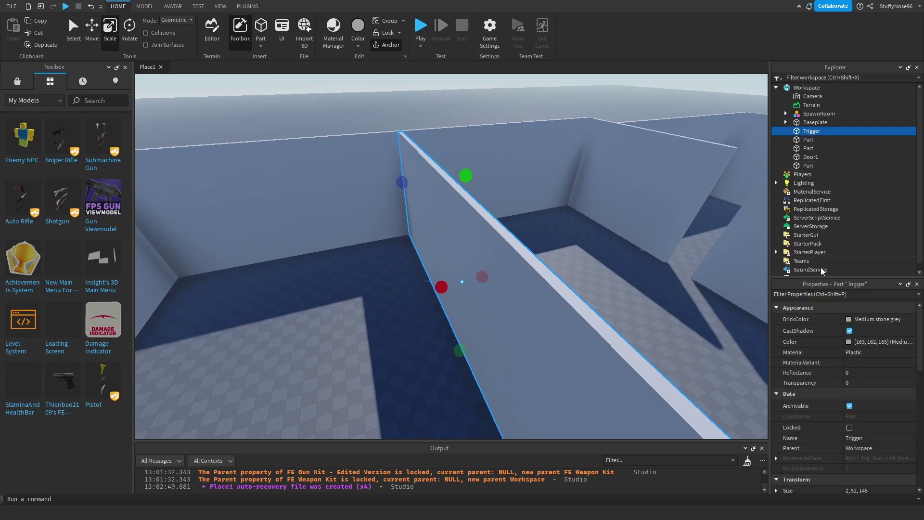
- Set the Trigger part's transparency to 1 and scale its thickness down to 1 stud
{"action": "left_click", "coordinate": [856, 384]}
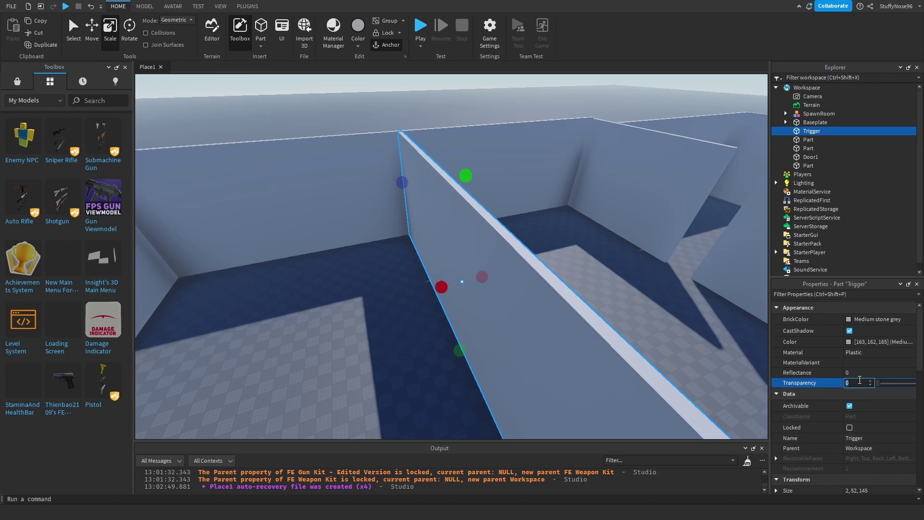
{"action": "type", "text": "1"}
{"action": "key", "text": "Return"}
{"action": "right_click_drag", "start_coordinate": [633, 272], "coordinate": [634, 273]}
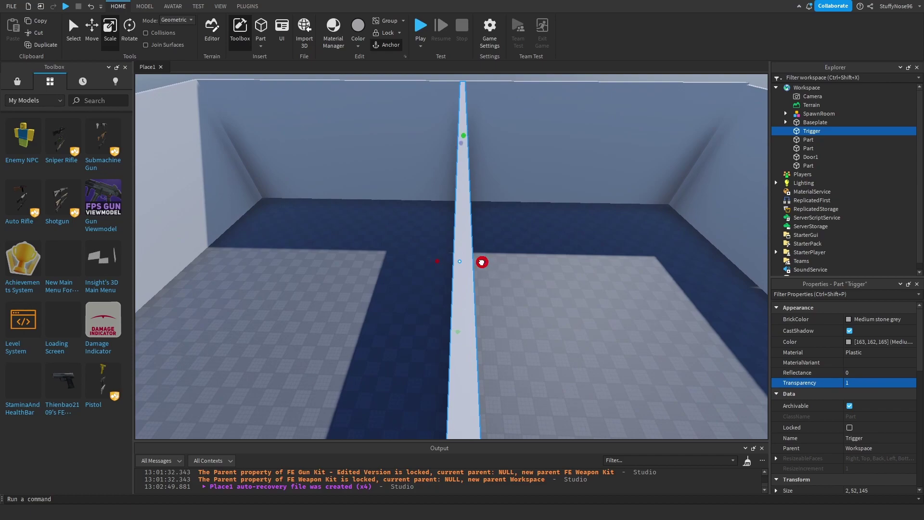
{"action": "left_click_drag", "start_coordinate": [484, 263], "coordinate": [479, 263]}
- Examine how the thinned Trigger part sits against the Door1 wall between the two rooms
{"action": "right_click_drag", "start_coordinate": [543, 275], "coordinate": [579, 296]}
{"action": "key", "text": "a"}
{"action": "key", "text": "d"}
{"action": "key", "text": "d"}
{"action": "key", "text": "a"}
{"action": "key", "text": "a"}
{"action": "key", "text": "d"}
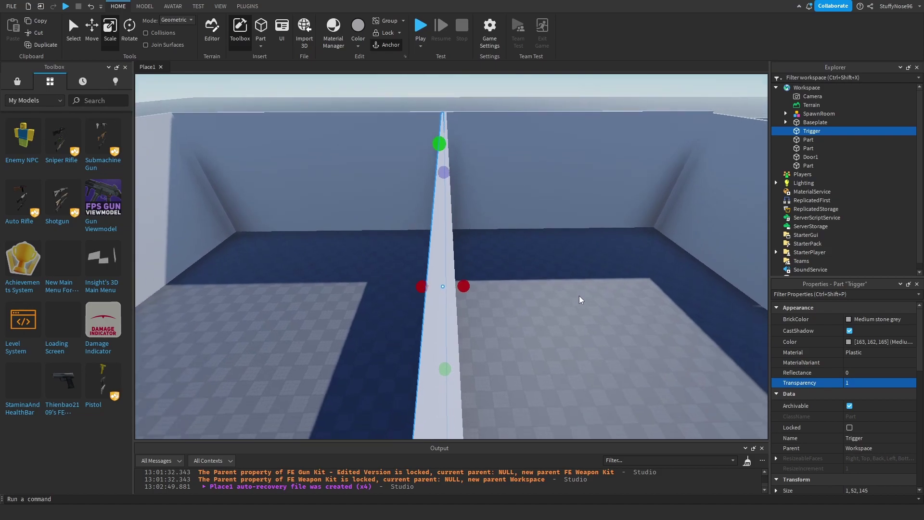
{"action": "key", "text": "s"}
{"action": "right_click_drag", "start_coordinate": [492, 261], "coordinate": [492, 260]}
{"action": "key", "text": "a"}
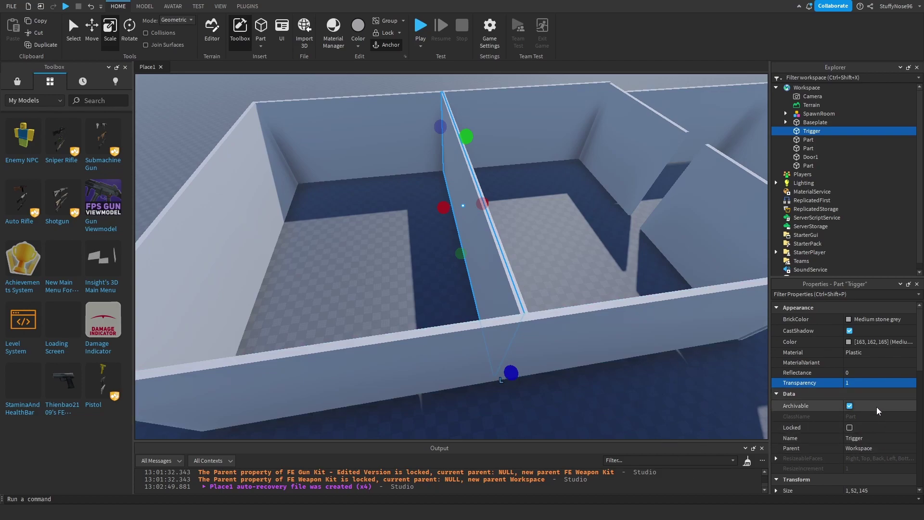
- Turn off CanCollide for the Trigger part
{"action": "scroll", "coordinate": [877, 407], "scroll_direction": "down", "scroll_amount": 5}
{"action": "left_click", "coordinate": [849, 363]}
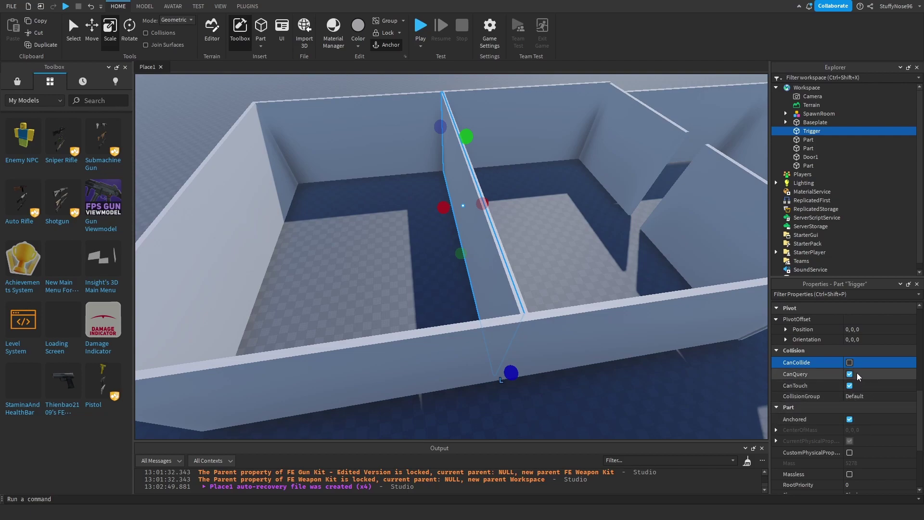
{"action": "scroll", "coordinate": [886, 405], "scroll_direction": "up", "scroll_amount": 4}
{"action": "scroll", "coordinate": [892, 414], "scroll_direction": "up", "scroll_amount": 4}
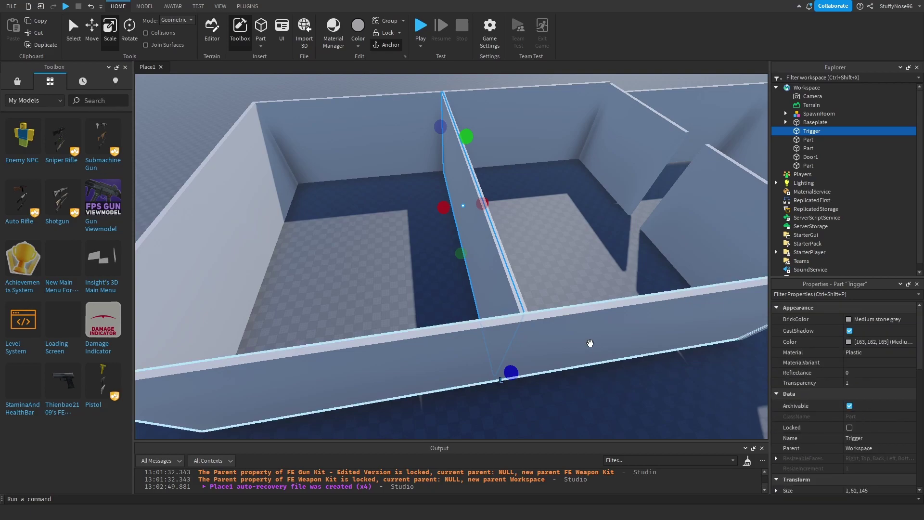
- Examine the room layout on both sides of the Door1 wall and the opening to the spawn room
{"action": "right_click_drag", "start_coordinate": [599, 261], "coordinate": [599, 261]}
{"action": "scroll", "coordinate": [599, 261], "scroll_direction": "down", "scroll_amount": 10}
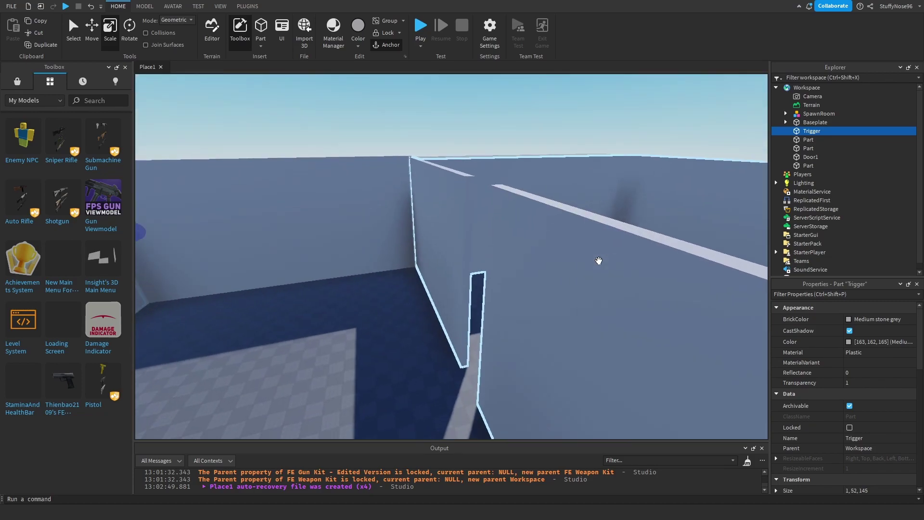
{"action": "key", "text": "s"}
{"action": "right_click_drag", "start_coordinate": [516, 392], "coordinate": [518, 392]}
{"action": "key", "text": "d"}
{"action": "right_click_drag", "start_coordinate": [562, 343], "coordinate": [574, 340]}
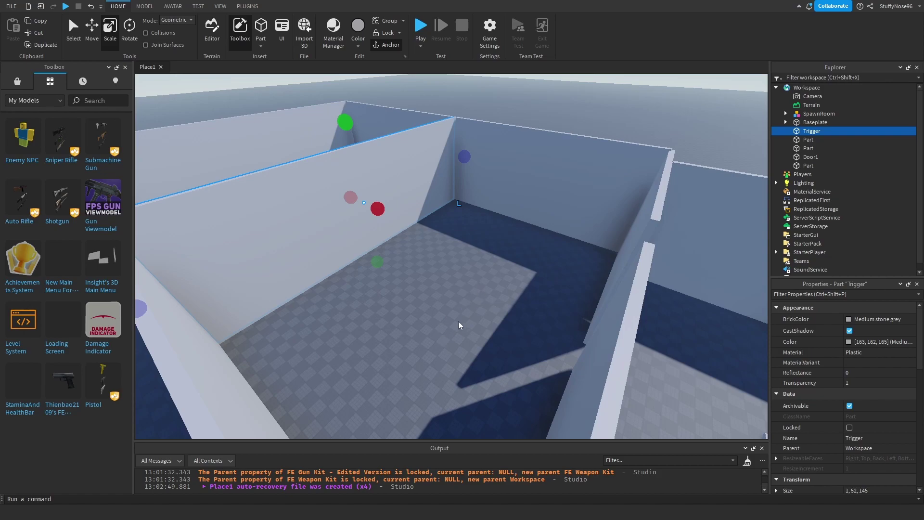
{"action": "scroll", "coordinate": [477, 316], "scroll_direction": "up", "scroll_amount": 3}
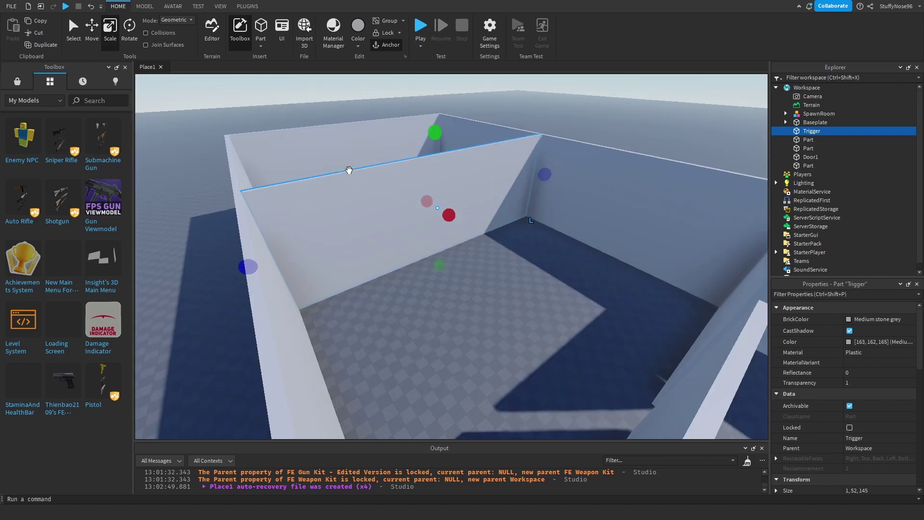
{"action": "scroll", "coordinate": [471, 353], "scroll_direction": "down", "scroll_amount": 2}
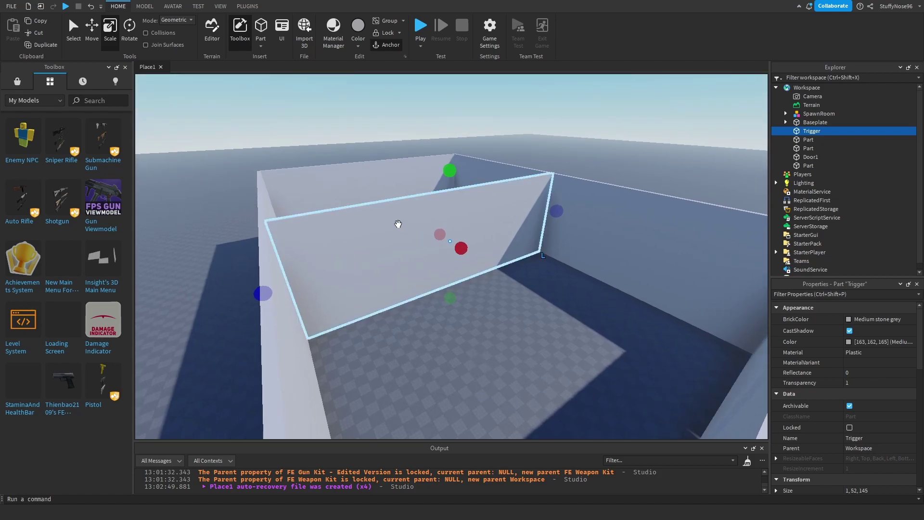
{"action": "middle_click_drag", "start_coordinate": [399, 221], "coordinate": [386, 222]}
{"action": "key", "text": "a"}
{"action": "right_click_drag", "start_coordinate": [387, 221], "coordinate": [386, 222]}
{"action": "key", "text": "s"}
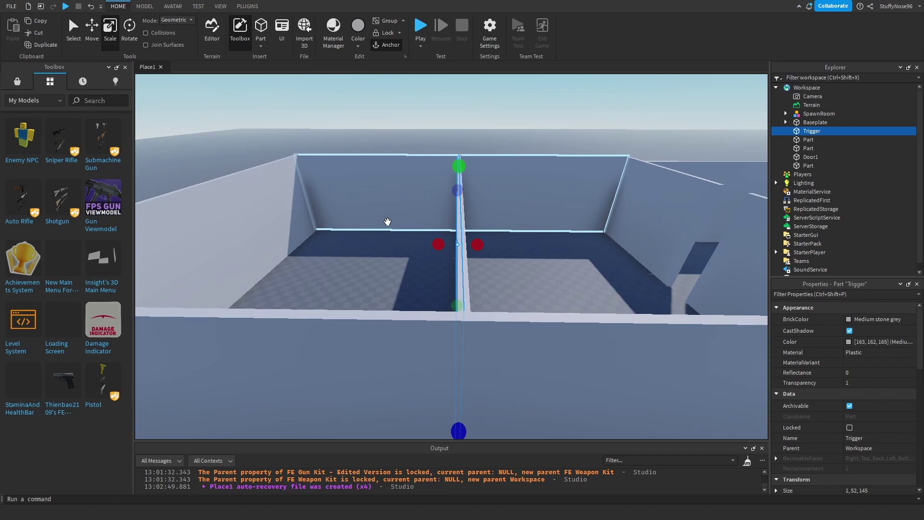
{"action": "right_click_drag", "start_coordinate": [595, 274], "coordinate": [611, 290]}
{"action": "key", "text": "w"}
{"action": "key", "text": "w"}
{"action": "key", "text": "s"}
{"action": "scroll", "coordinate": [612, 267], "scroll_direction": "down", "scroll_amount": 5}
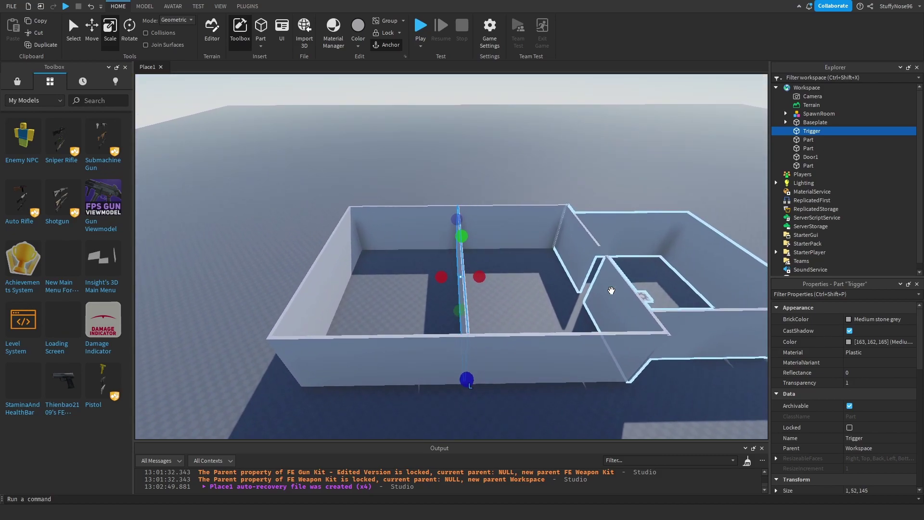
{"action": "right_click_drag", "start_coordinate": [542, 291], "coordinate": [542, 291]}
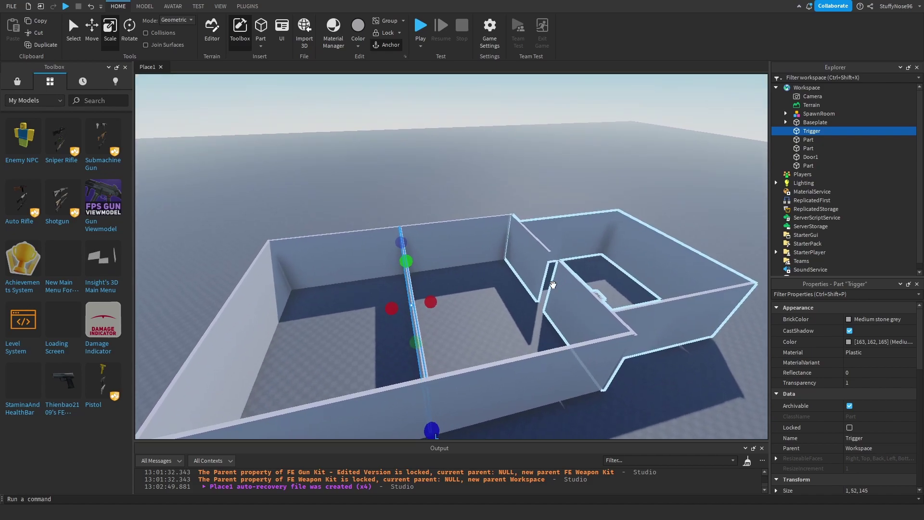
- Insert the Enemy NPC model into the room beside the spawn room, accept the script notice, and position it at 7, 2.35, 109
{"action": "scroll", "coordinate": [553, 284], "scroll_direction": "up", "scroll_amount": 5}
{"action": "scroll", "coordinate": [553, 285], "scroll_direction": "up", "scroll_amount": 10}
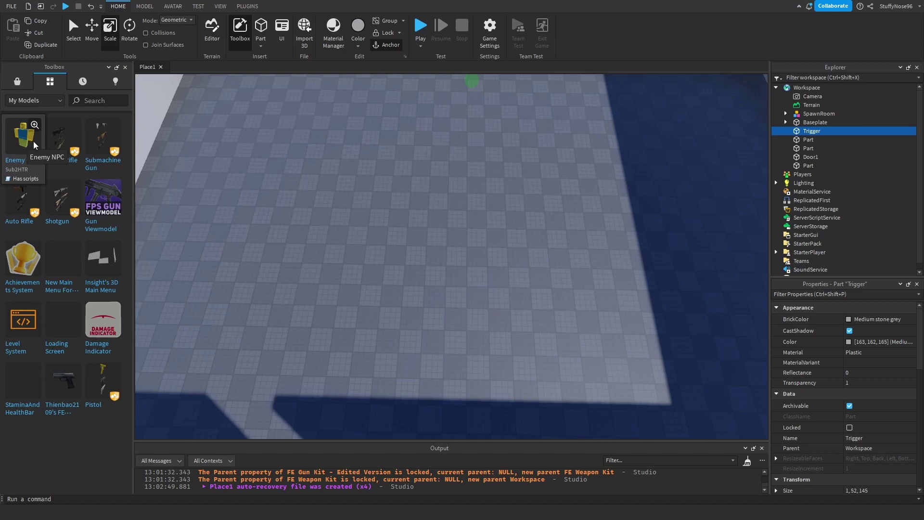
{"action": "left_click_drag", "start_coordinate": [23, 144], "coordinate": [506, 189]}
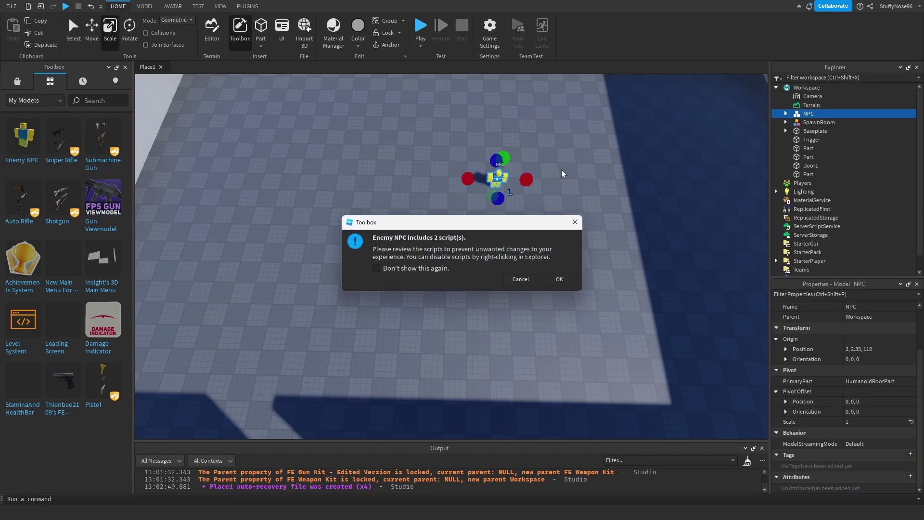
{"action": "left_click", "coordinate": [558, 279]}
{"action": "mouse_move", "coordinate": [605, 257]}
{"action": "right_mouse_down"}
{"action": "mouse_move", "coordinate": [620, 255]}
{"action": "mouse_move", "coordinate": [614, 263]}
{"action": "mouse_move", "coordinate": [612, 244]}
{"action": "right_mouse_up"}
{"action": "key", "text": "w"}
{"action": "key", "text": "s"}
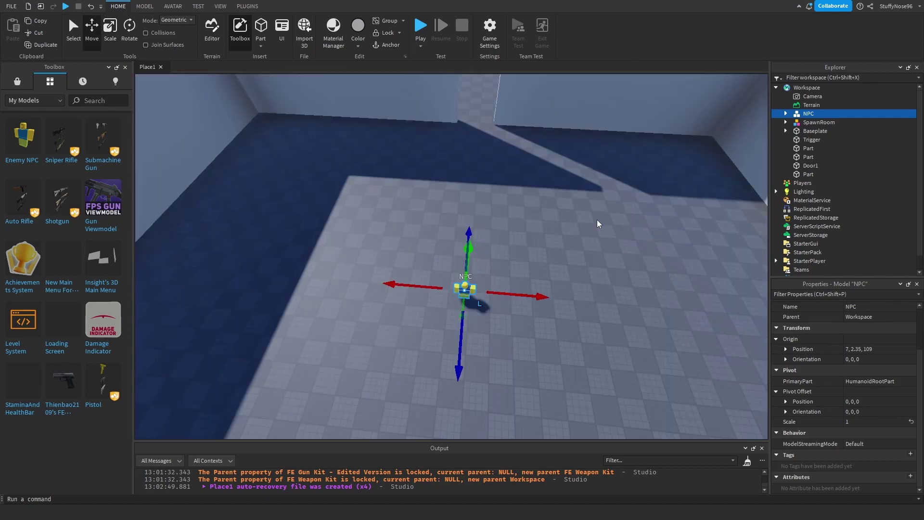
- Examine the NPC's placement on the room floor relative to the spawn room opening
{"action": "scroll", "coordinate": [602, 224], "scroll_direction": "up", "scroll_amount": 3}
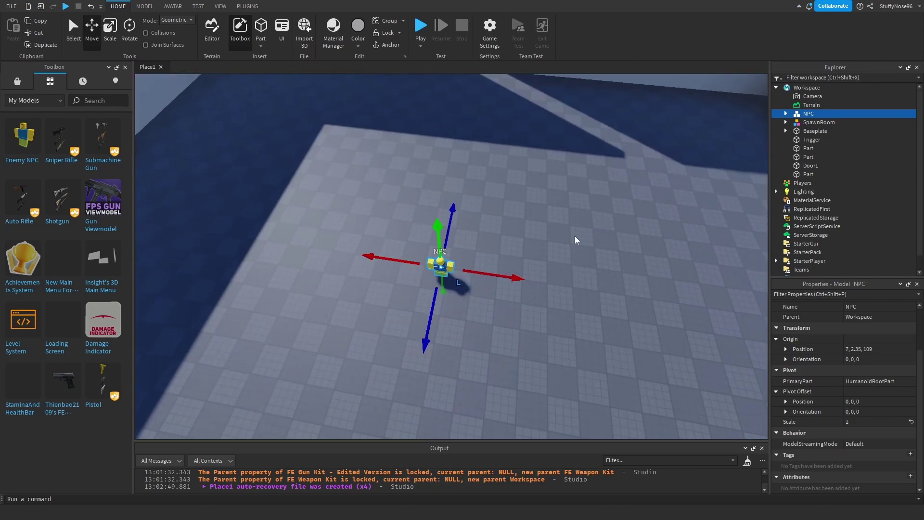
{"action": "key", "text": "d"}
{"action": "right_click_drag", "start_coordinate": [577, 240], "coordinate": [577, 240]}
{"action": "key", "text": "w"}
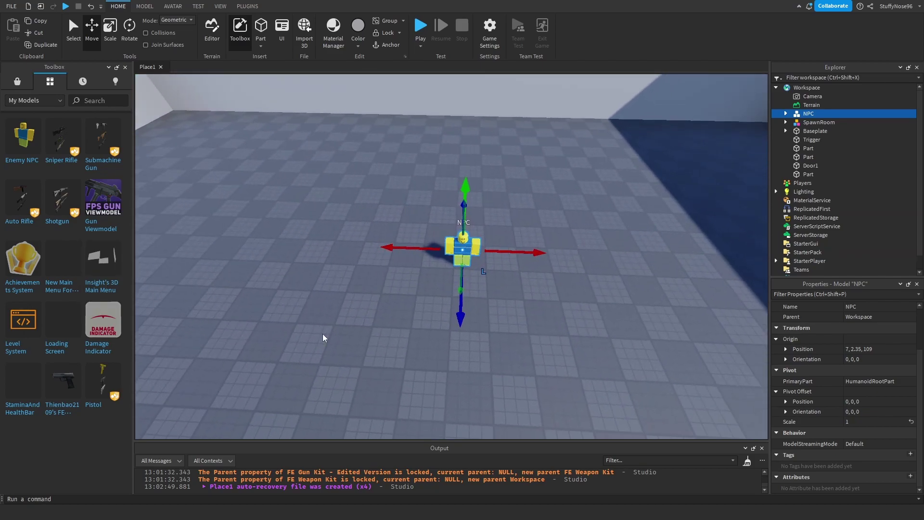
{"action": "scroll", "coordinate": [380, 342], "scroll_direction": "down", "scroll_amount": 4}
{"action": "right_click_drag", "start_coordinate": [469, 335], "coordinate": [470, 335]}
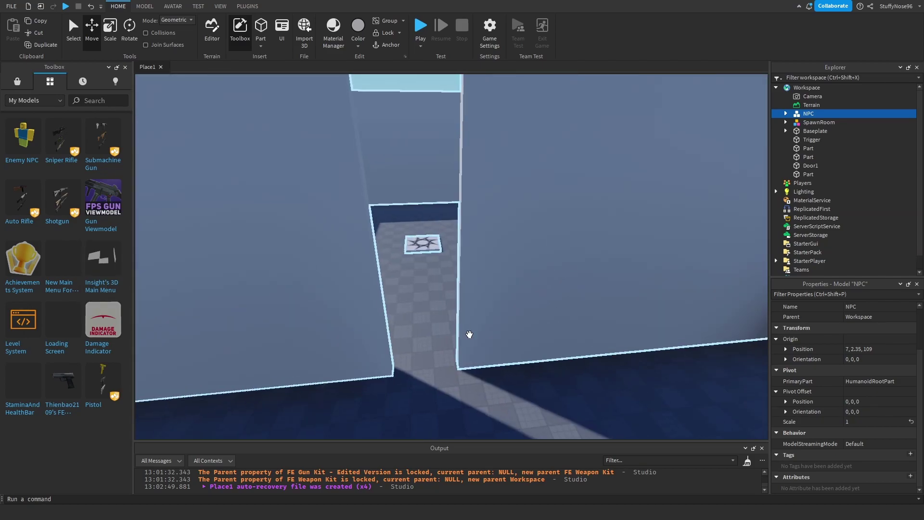
{"action": "key", "text": "f"}
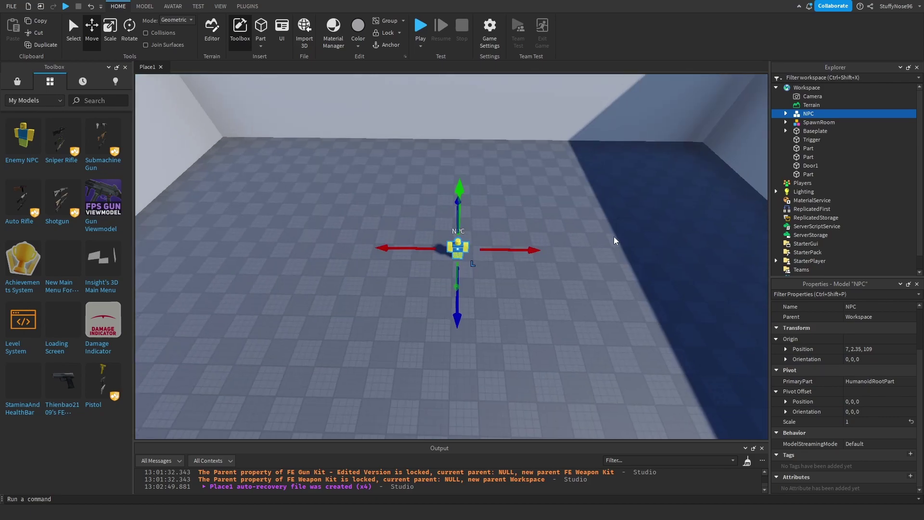
- Duplicate the NPC twice and move one copy to each side along the X axis, at about X -5 and X 22
{"action": "key", "text": "ctrl+d"}
{"action": "key", "text": "ctrl+d"}
{"action": "left_click_drag", "start_coordinate": [511, 249], "coordinate": [575, 250]}
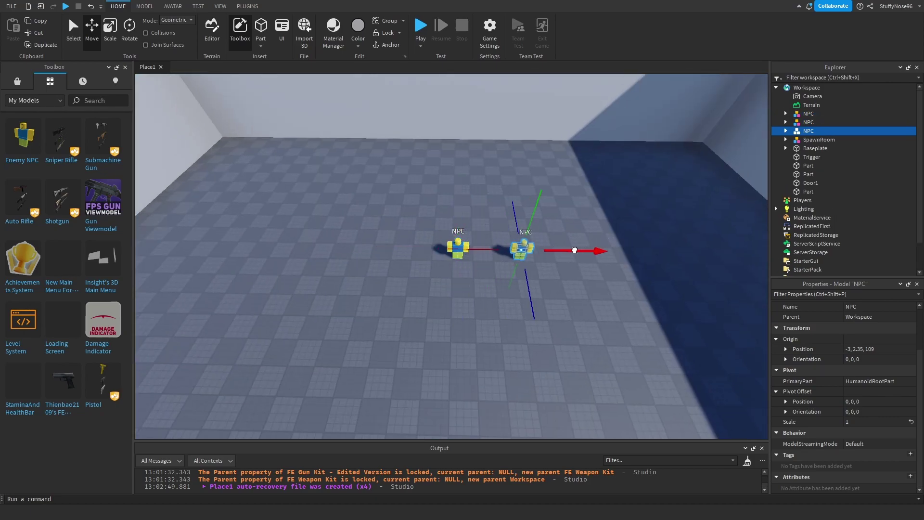
{"action": "left_click", "coordinate": [458, 248]}
{"action": "left_click_drag", "start_coordinate": [430, 248], "coordinate": [350, 248]}
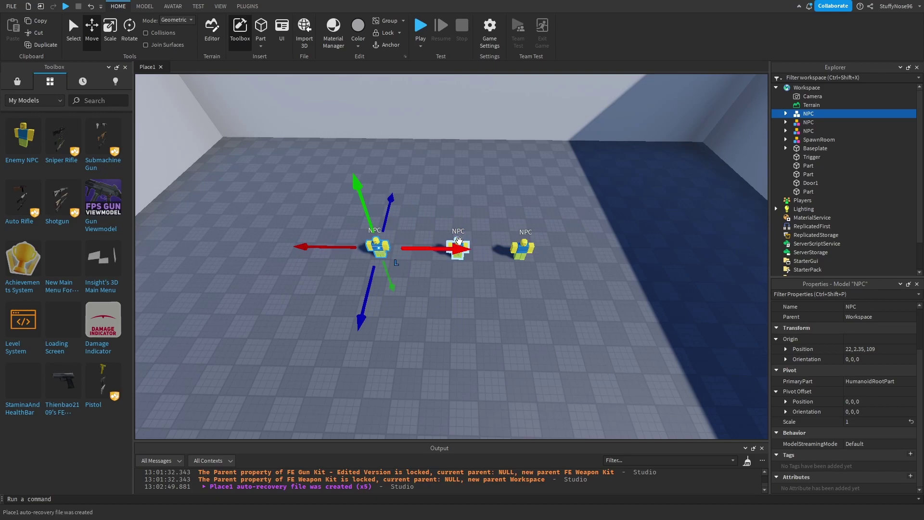
- Scale the middle NPC up to 1.6
{"action": "left_click", "coordinate": [458, 245]}
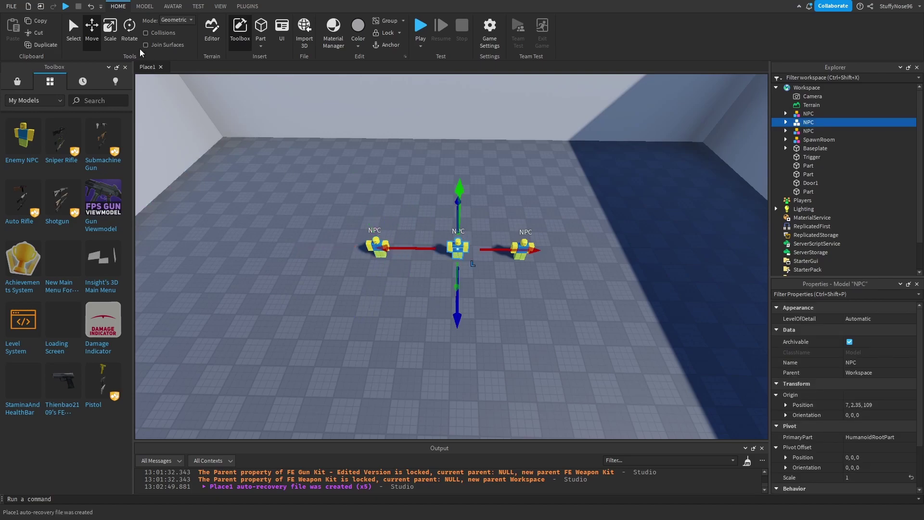
{"action": "left_click", "coordinate": [110, 27]}
{"action": "left_click_drag", "start_coordinate": [458, 227], "coordinate": [477, 202]}
{"action": "key", "text": "f"}
{"action": "right_click_drag", "start_coordinate": [525, 234], "coordinate": [527, 235]}
{"action": "key", "text": "s"}
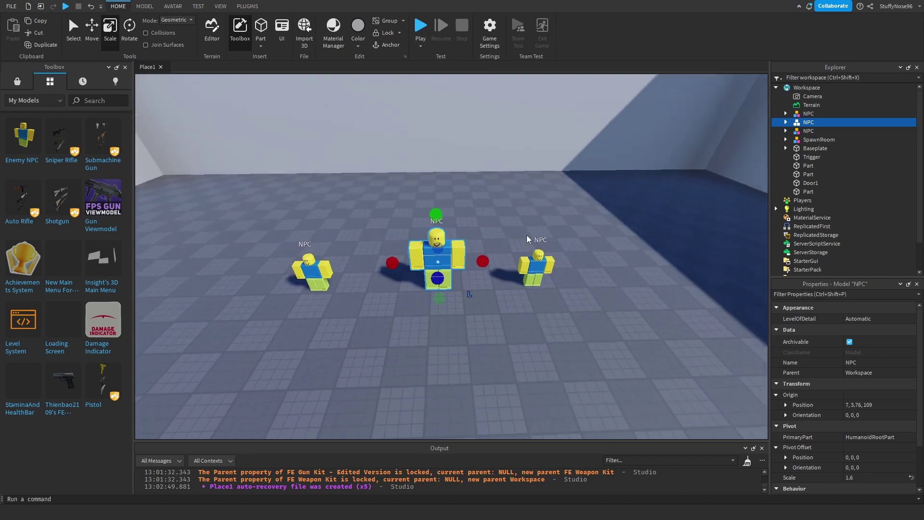
{"action": "key", "text": "s"}
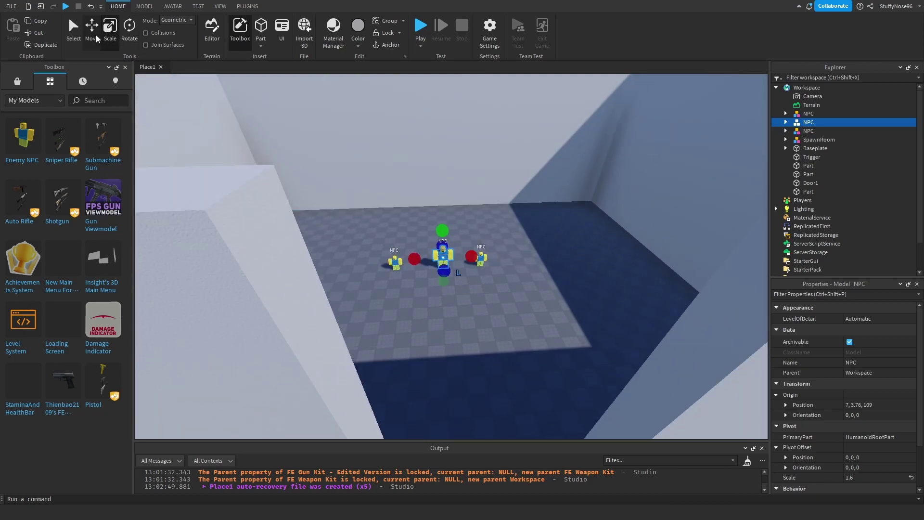
- Move the enlarged middle NPC behind the other two along the Z axis, to position 7, 3.76, 116
{"action": "left_click", "coordinate": [96, 39]}
{"action": "key", "text": "a"}
{"action": "right_click_drag", "start_coordinate": [478, 230], "coordinate": [483, 231]}
{"action": "key", "text": "w"}
{"action": "key", "text": "a"}
{"action": "left_click_drag", "start_coordinate": [387, 252], "coordinate": [359, 243]}
{"action": "key", "text": "w"}
{"action": "right_click_drag", "start_coordinate": [539, 296], "coordinate": [507, 299]}
{"action": "key", "text": "d"}
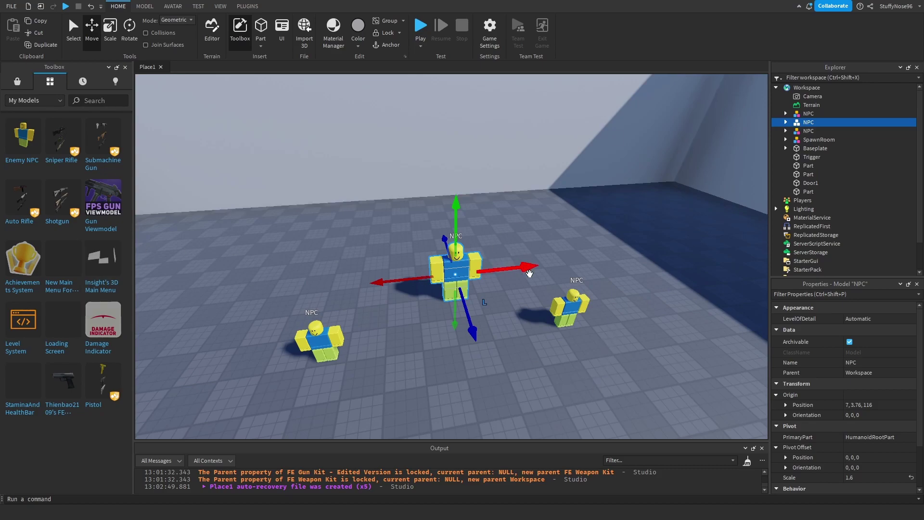
{"action": "right_click_drag", "start_coordinate": [540, 271], "coordinate": [541, 264]}
{"action": "key", "text": "s"}
{"action": "scroll", "coordinate": [526, 244], "scroll_direction": "down", "scroll_amount": 3}
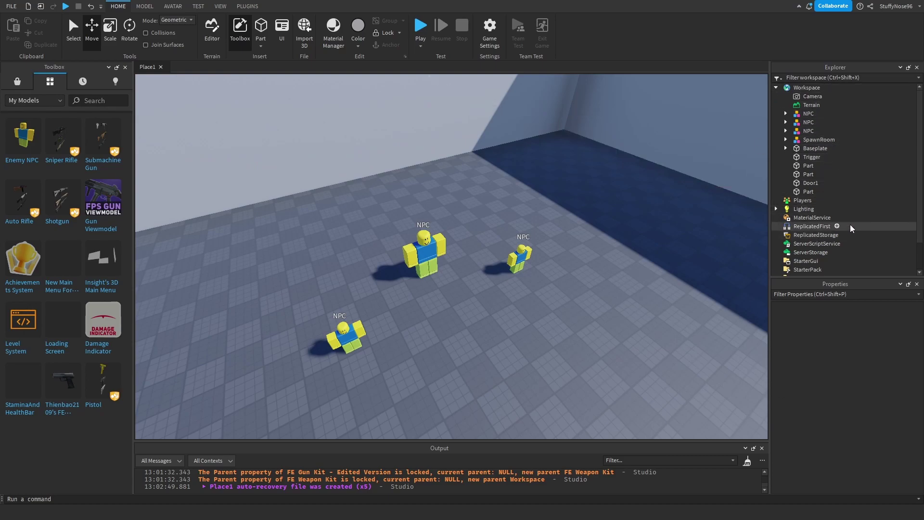
- Add a folder to ReplicatedStorage and rename it Levels
{"action": "left_click", "coordinate": [845, 236]}
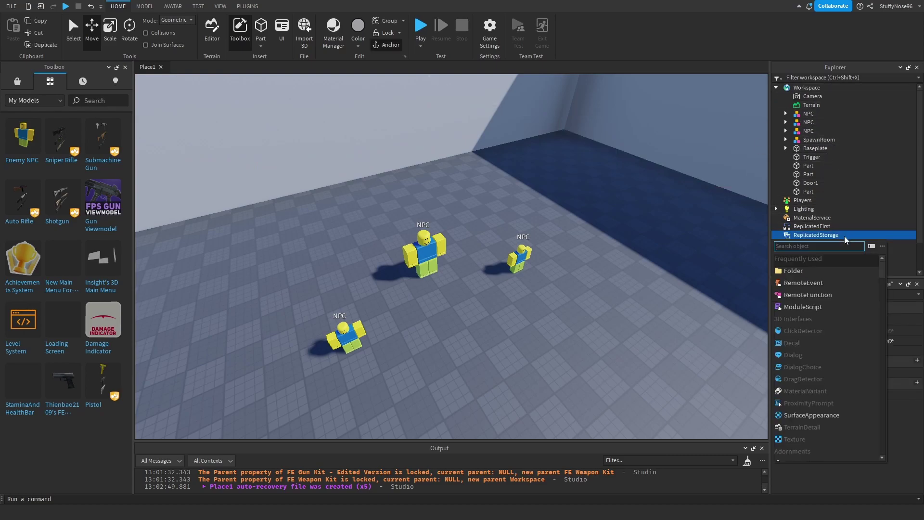
{"action": "left_click", "coordinate": [810, 273]}
{"action": "right_click", "coordinate": [811, 244]}
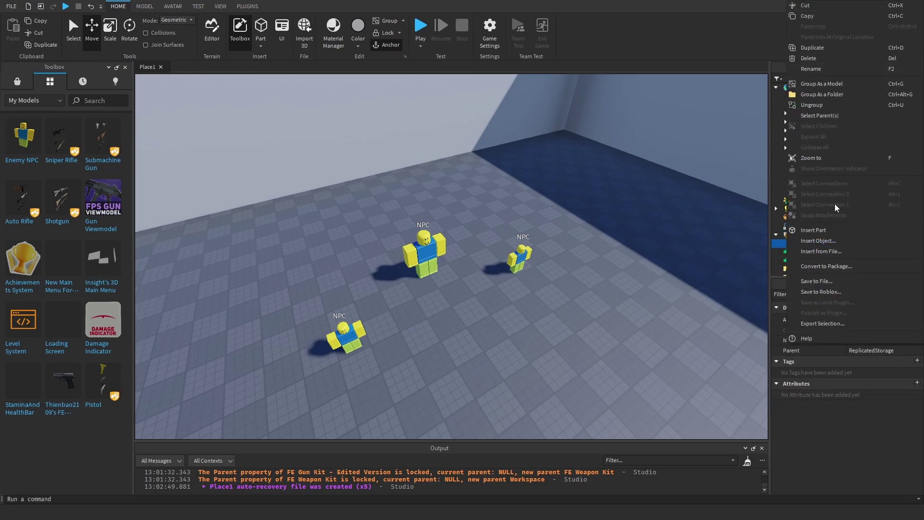
{"action": "left_click", "coordinate": [820, 74]}
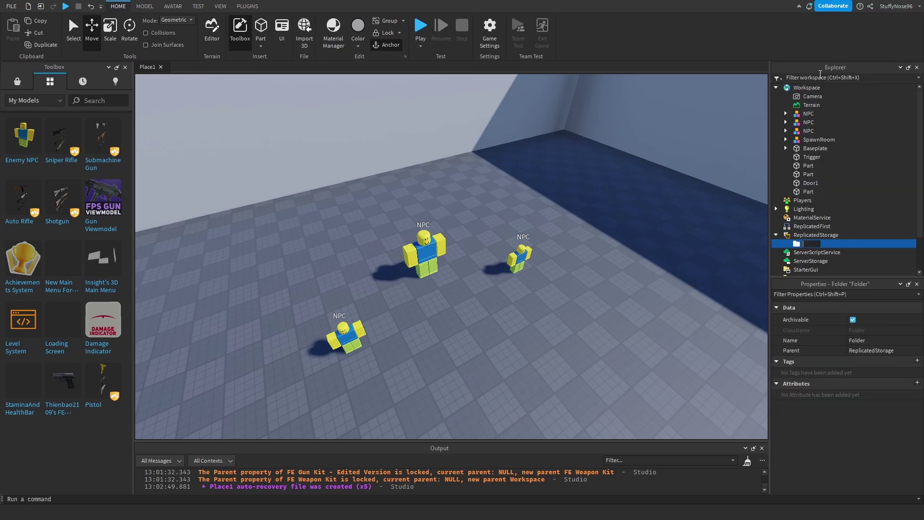
{"action": "key", "text": "Return"}
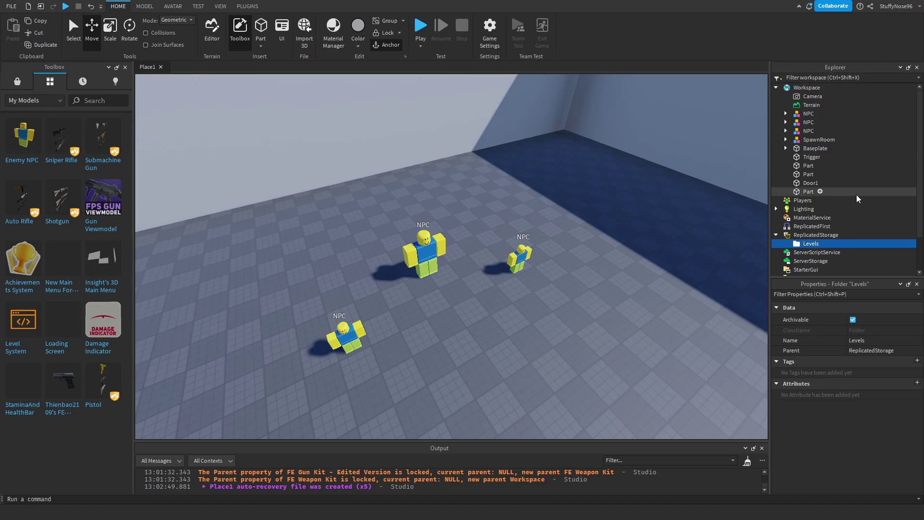
- Add a folder inside the Levels folder and rename it Level1
{"action": "left_click", "coordinate": [825, 243]}
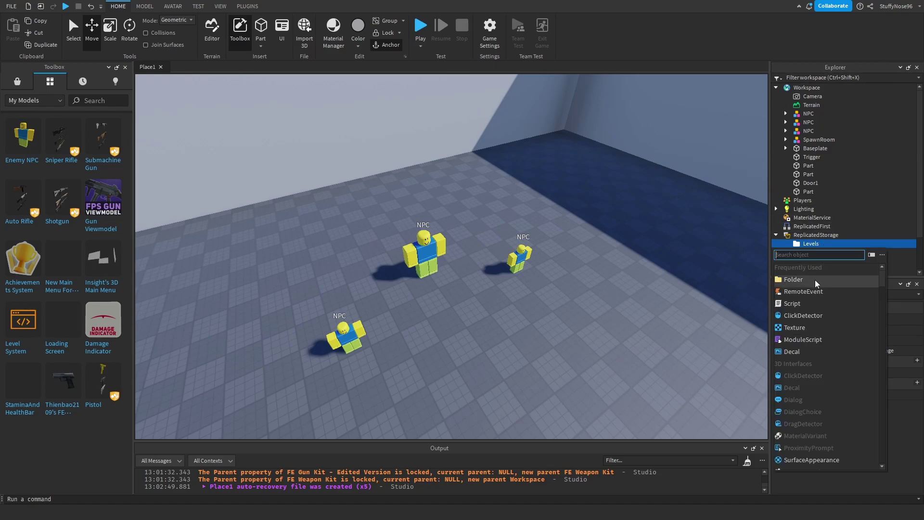
{"action": "left_click", "coordinate": [816, 280]}
{"action": "right_click", "coordinate": [824, 255]}
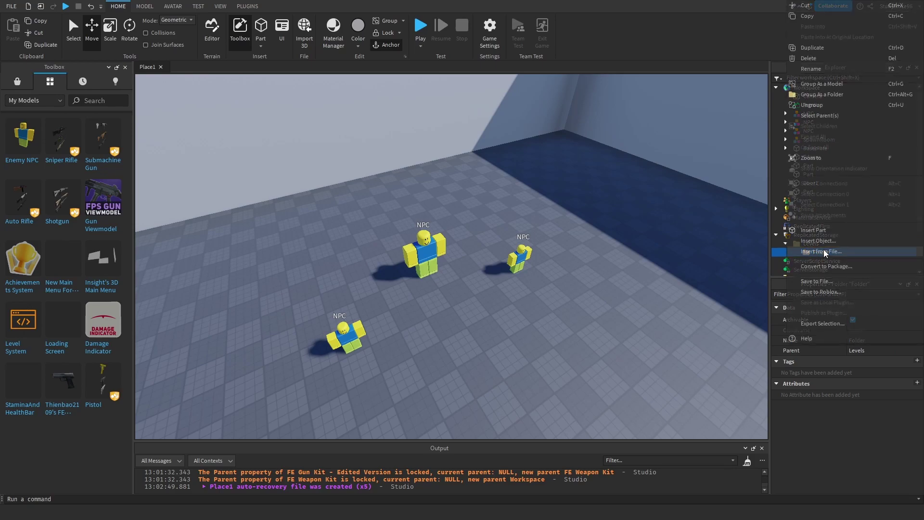
{"action": "left_click", "coordinate": [818, 67]}
{"action": "key", "text": "BackSpace"}
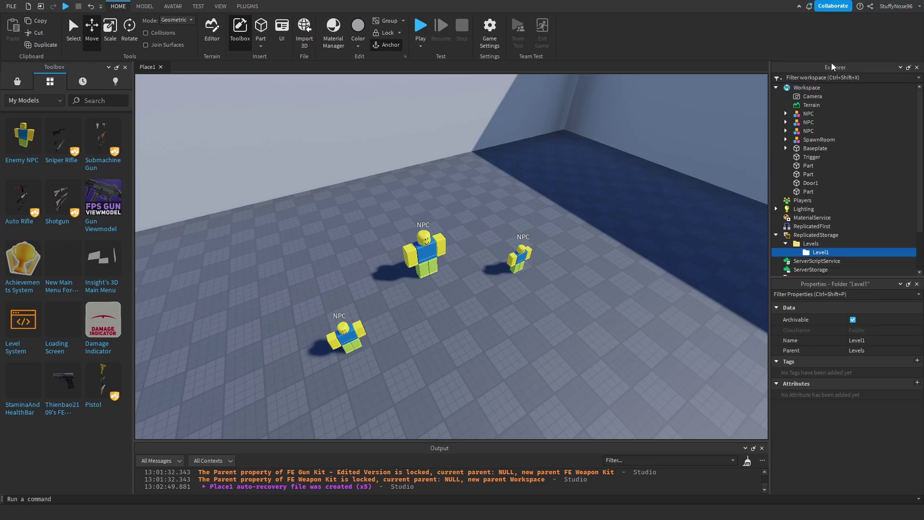
- Move all three NPC models from Workspace into the Level1 folder
{"action": "left_click", "coordinate": [810, 115]}
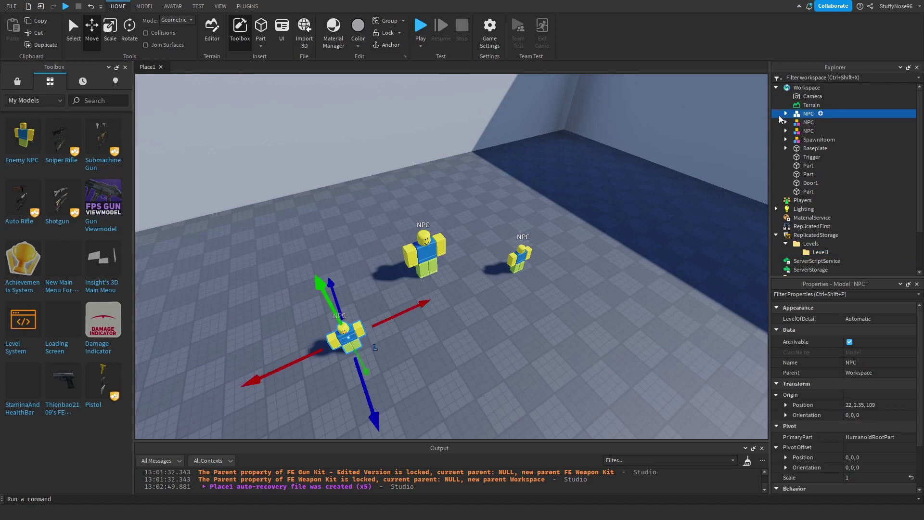
{"action": "left_click_drag", "start_coordinate": [779, 114], "coordinate": [827, 252]}
{"action": "scroll", "coordinate": [562, 197], "scroll_direction": "up", "scroll_amount": 3}
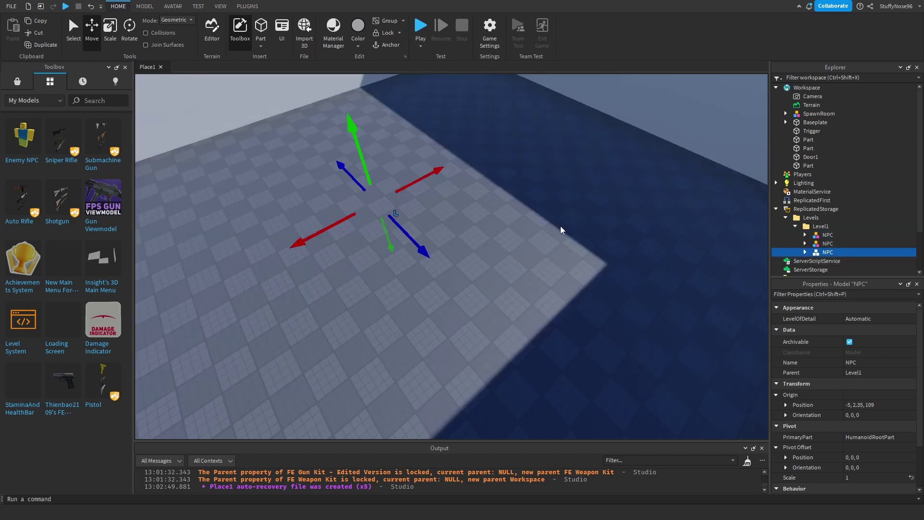
{"action": "scroll", "coordinate": [560, 226], "scroll_direction": "down", "scroll_amount": 3}
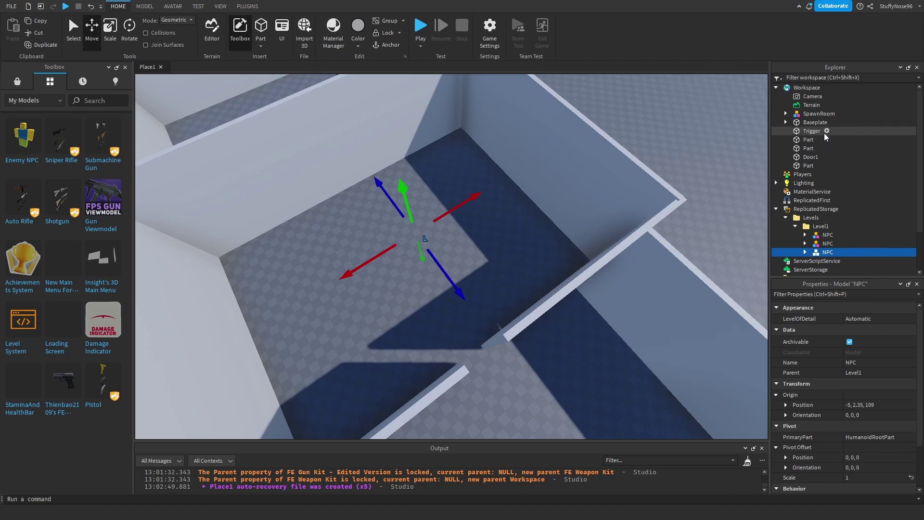
- Add a script to the Trigger part that clones every child of ReplicatedStorage's Level1 folder into workspace when a character with a Humanoid touches it
{"action": "left_click", "coordinate": [826, 131]}
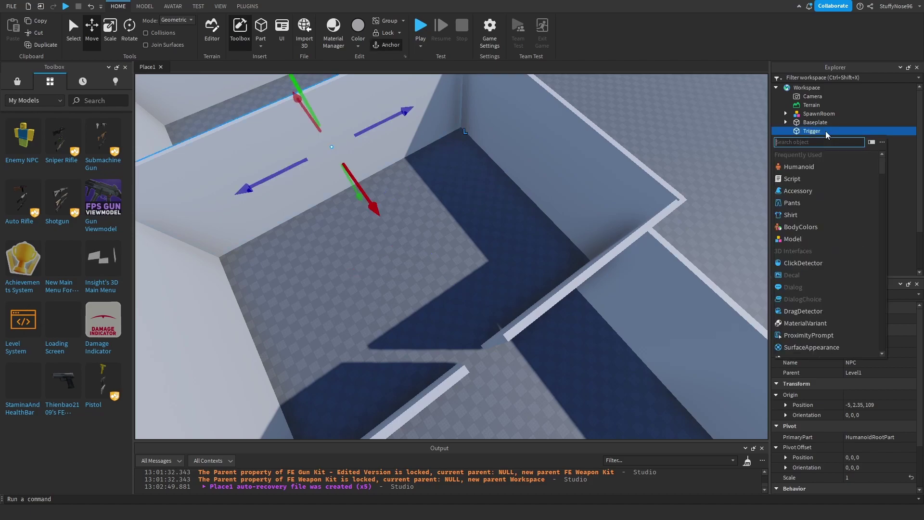
{"action": "left_click", "coordinate": [805, 179]}
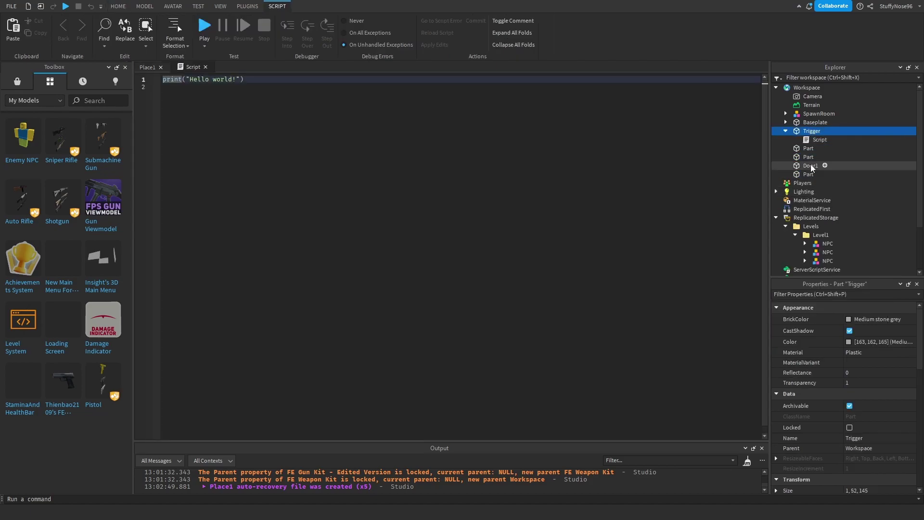
{"action": "left_click", "coordinate": [427, 168]}
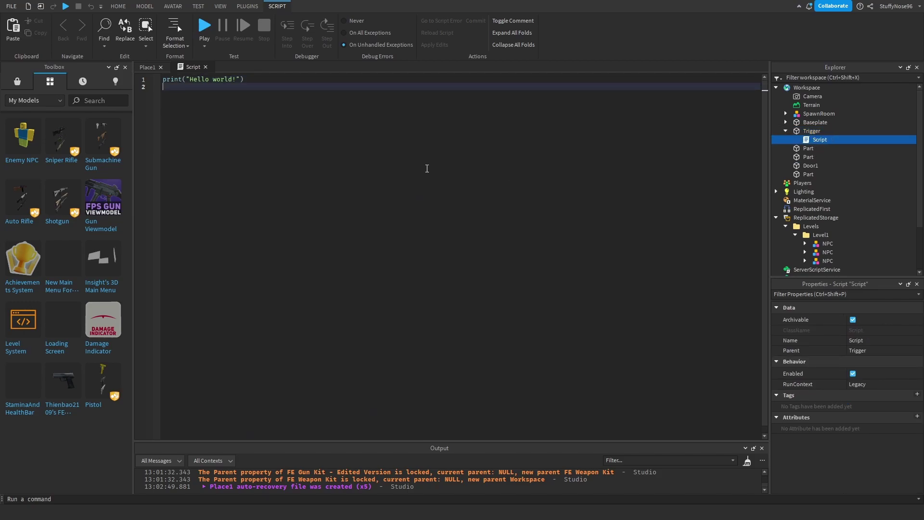
{"action": "key", "text": "ctrl+a"}
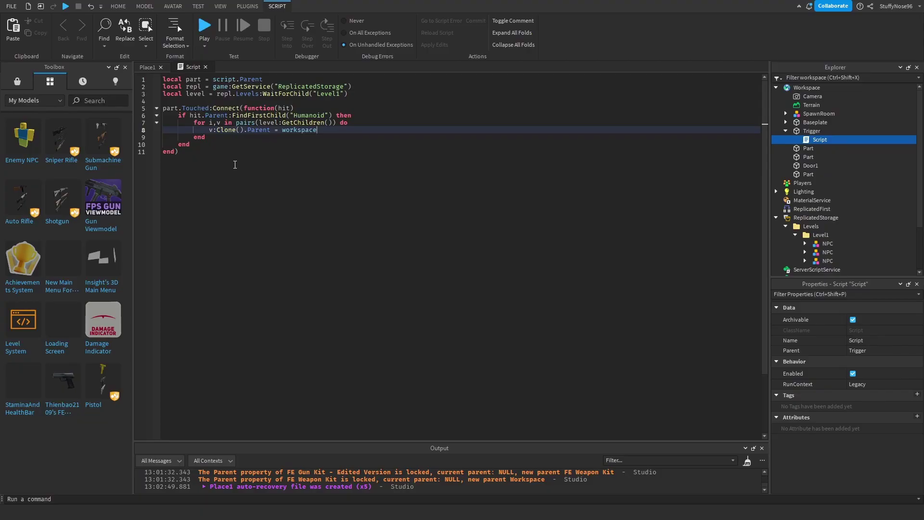
{"action": "left_click", "coordinate": [235, 161]}
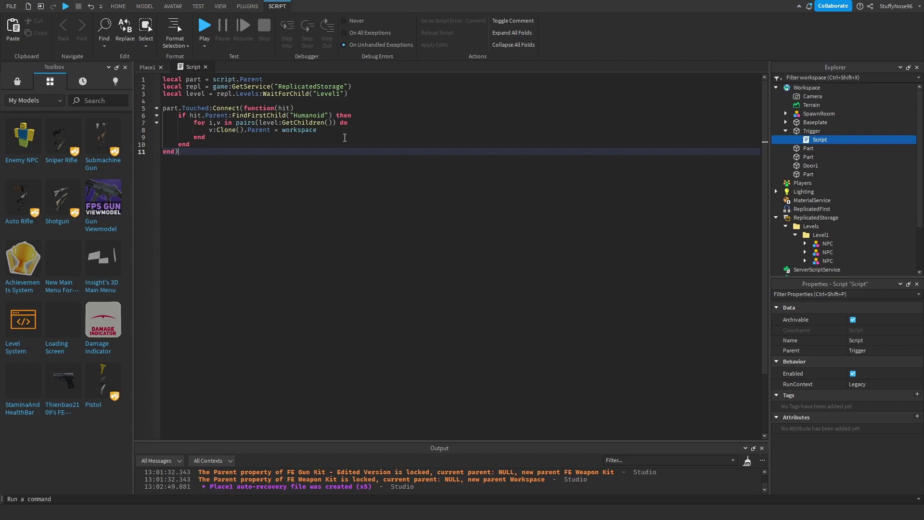
- Review the line in the Trigger script that gets the Level1 folder, along with the Humanoid check
{"action": "left_click_drag", "start_coordinate": [360, 96], "coordinate": [138, 94]}
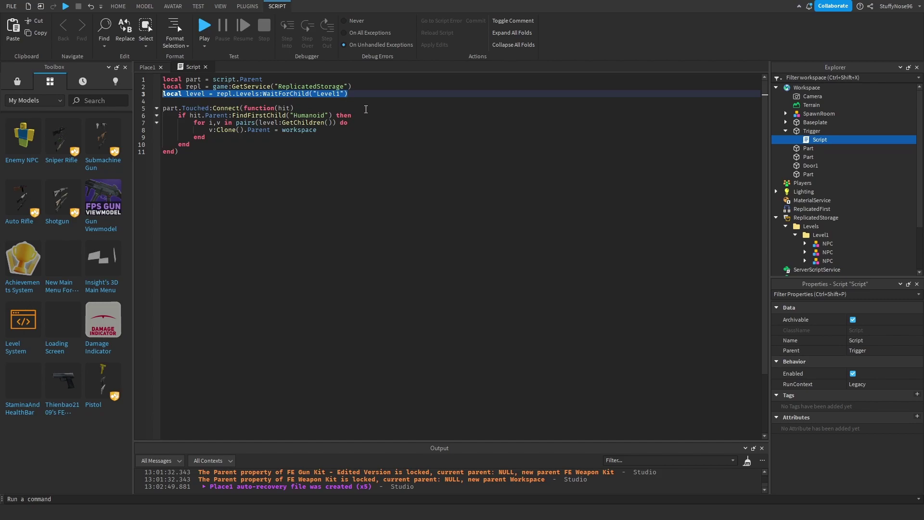
{"action": "left_click", "coordinate": [400, 118]}
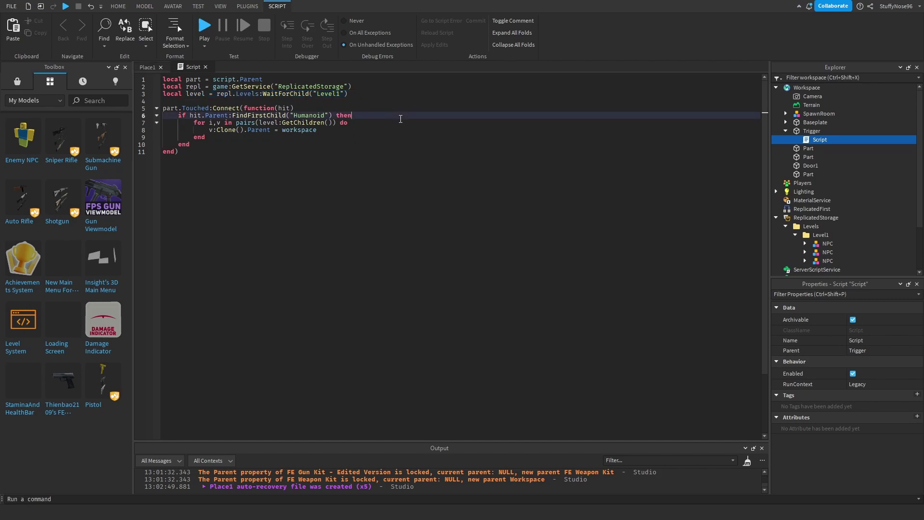
{"action": "left_click", "coordinate": [356, 95]}
- Return to the 3D view, duplicate the Trigger part with its script, and move the copy along the X axis to the spawn room opening
{"action": "left_click", "coordinate": [145, 67]}
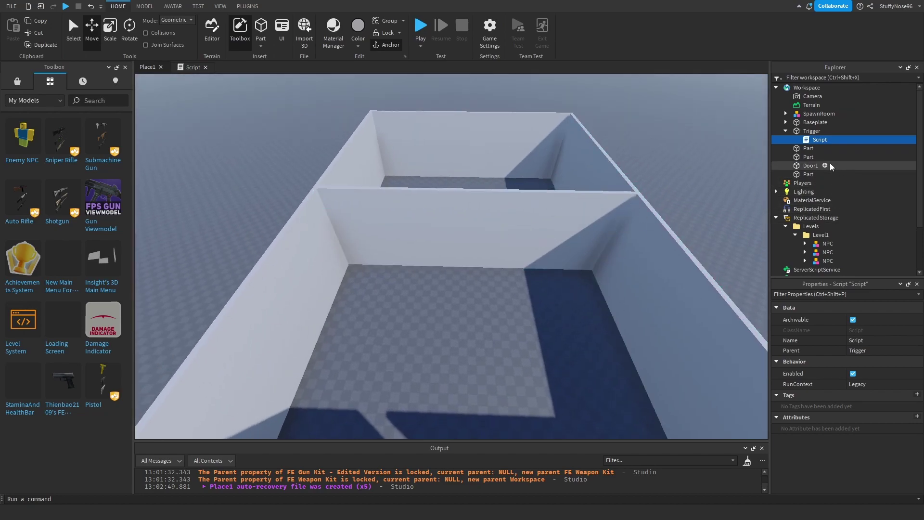
{"action": "left_click", "coordinate": [812, 131]}
{"action": "key", "text": "ctrl+d"}
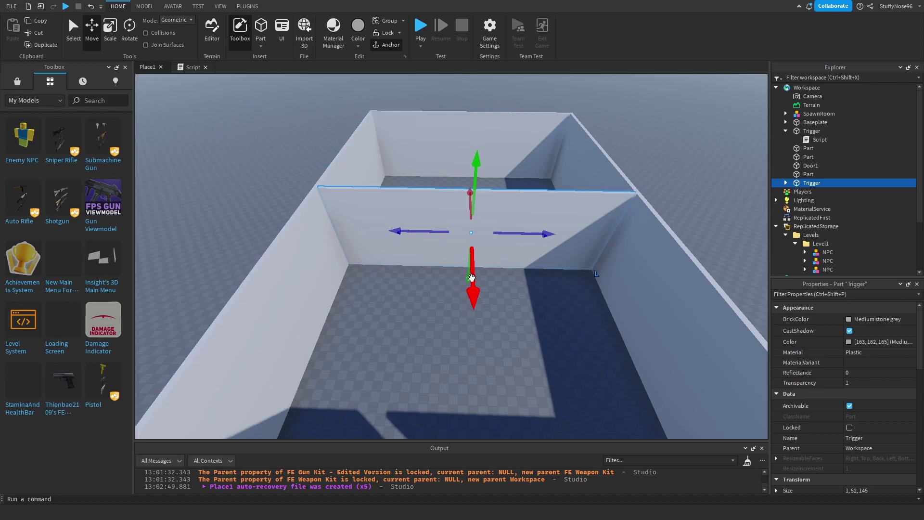
{"action": "left_click_drag", "start_coordinate": [473, 279], "coordinate": [480, 434]}
{"action": "right_click_drag", "start_coordinate": [553, 269], "coordinate": [556, 282]}
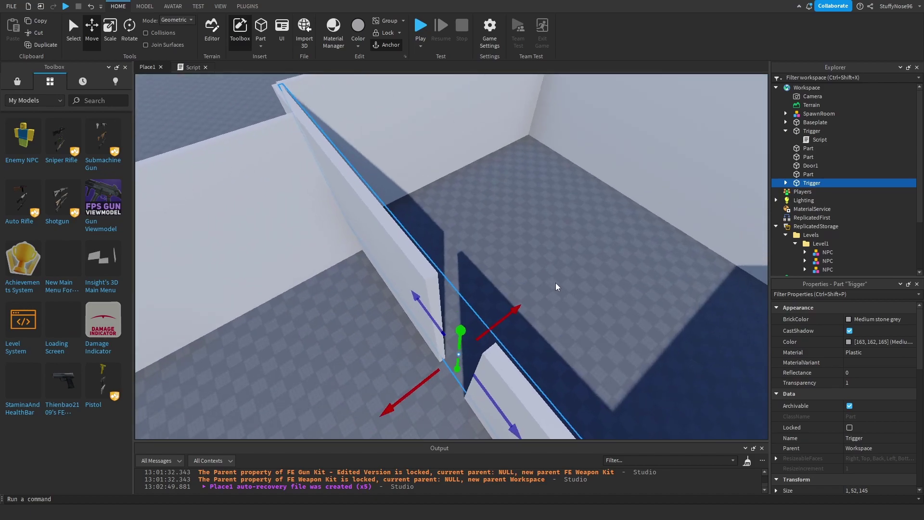
{"action": "right_click_drag", "start_coordinate": [368, 348], "coordinate": [353, 349]}
{"action": "right_click_drag", "start_coordinate": [525, 257], "coordinate": [450, 220]}
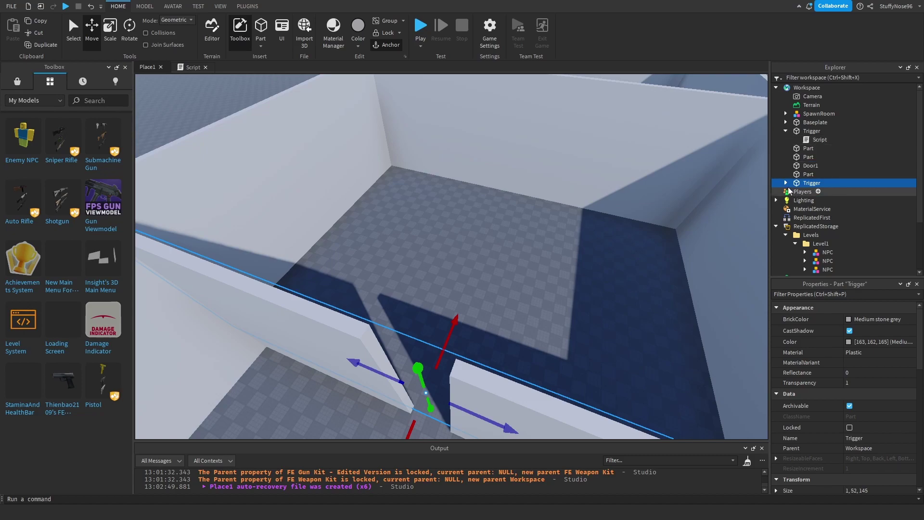
- Locate the original Trigger part in the 3D view and open the script inside it
{"action": "left_click", "coordinate": [819, 140]}
{"action": "left_click", "coordinate": [811, 133]}
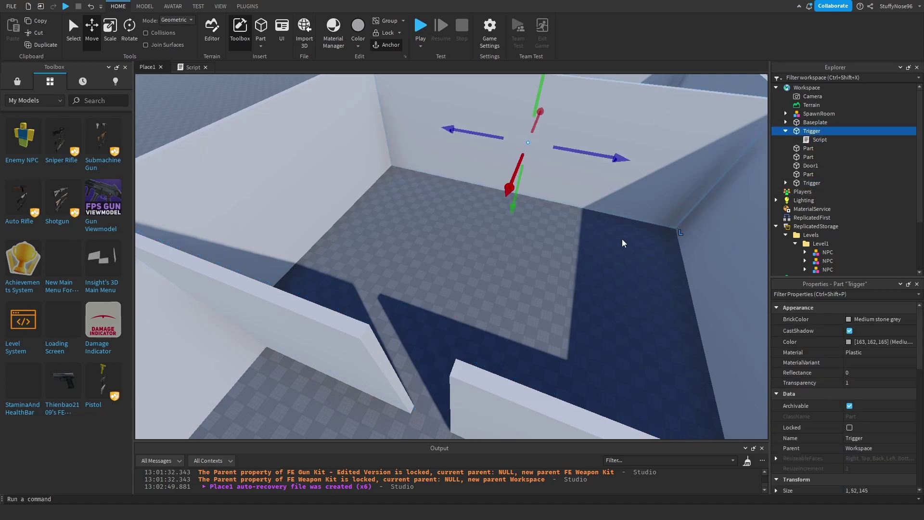
{"action": "key", "text": "f"}
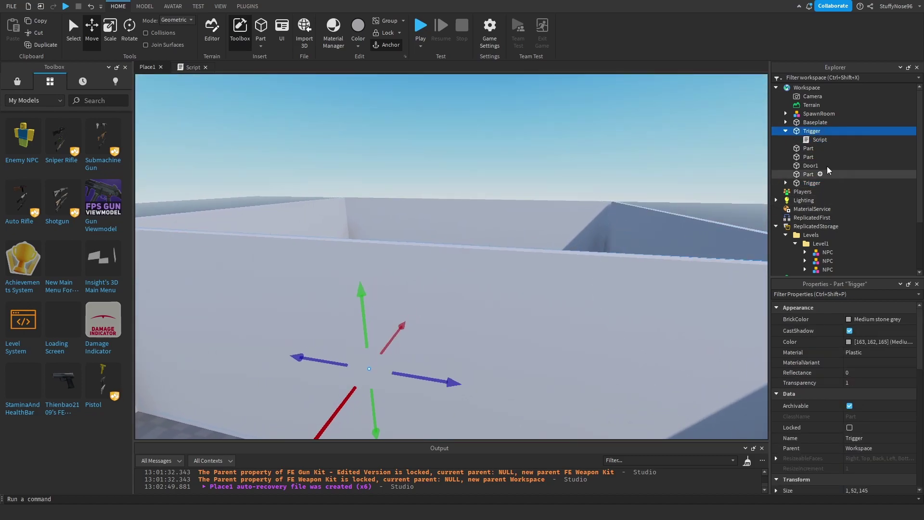
{"action": "double_click", "coordinate": [820, 139]}
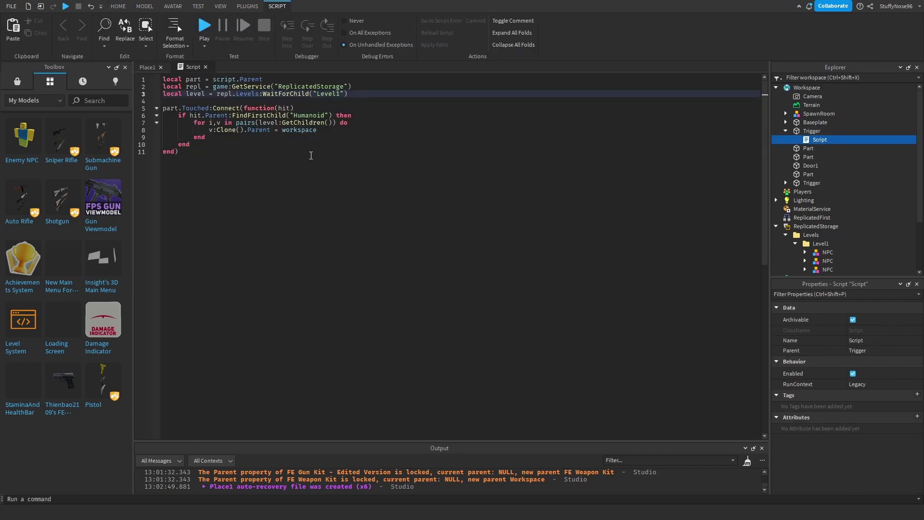
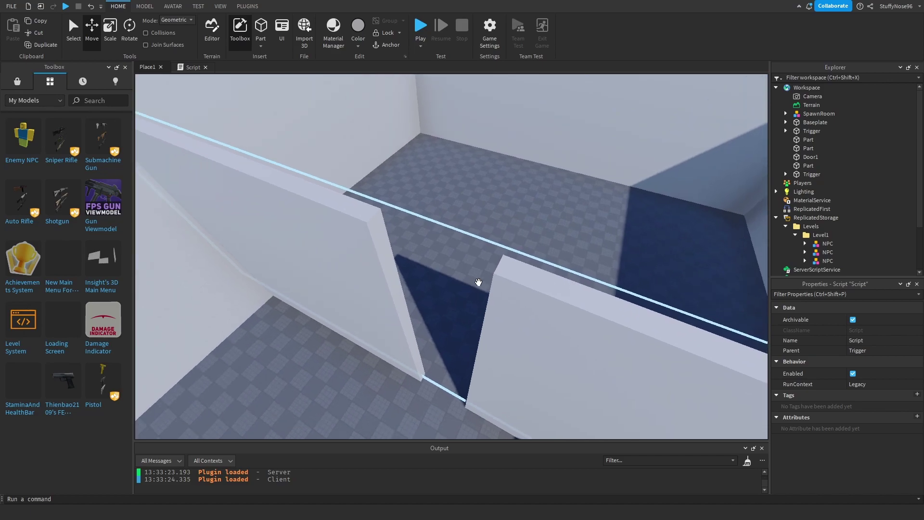
- Return to the 3D view at the spawn room opening and open the script inside the duplicated Trigger part
{"action": "key", "text": "w"}
{"action": "mouse_move", "coordinate": [472, 281]}
{"action": "right_mouse_down"}
{"action": "mouse_move", "coordinate": [462, 277]}
{"action": "mouse_move", "coordinate": [479, 268]}
{"action": "right_mouse_up"}
{"action": "key", "text": "s"}
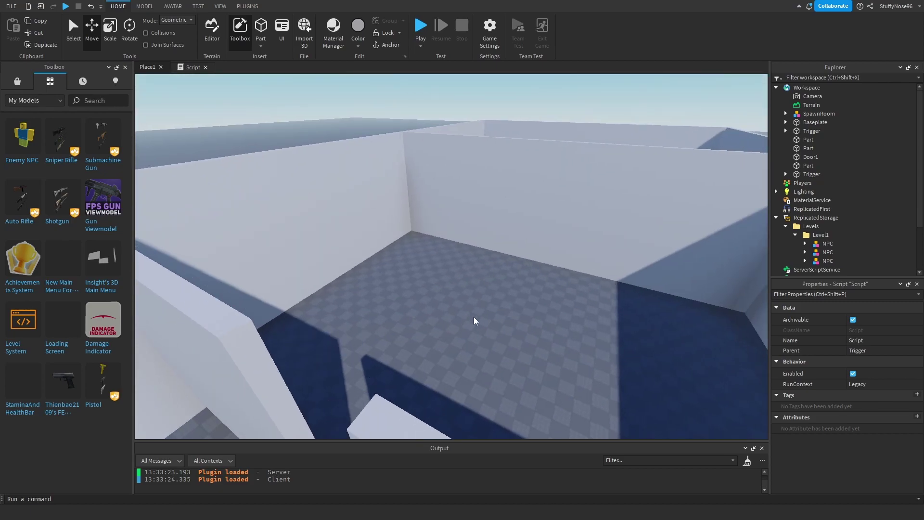
{"action": "right_click_drag", "start_coordinate": [464, 328], "coordinate": [487, 281]}
{"action": "right_click_drag", "start_coordinate": [428, 329], "coordinate": [407, 331]}
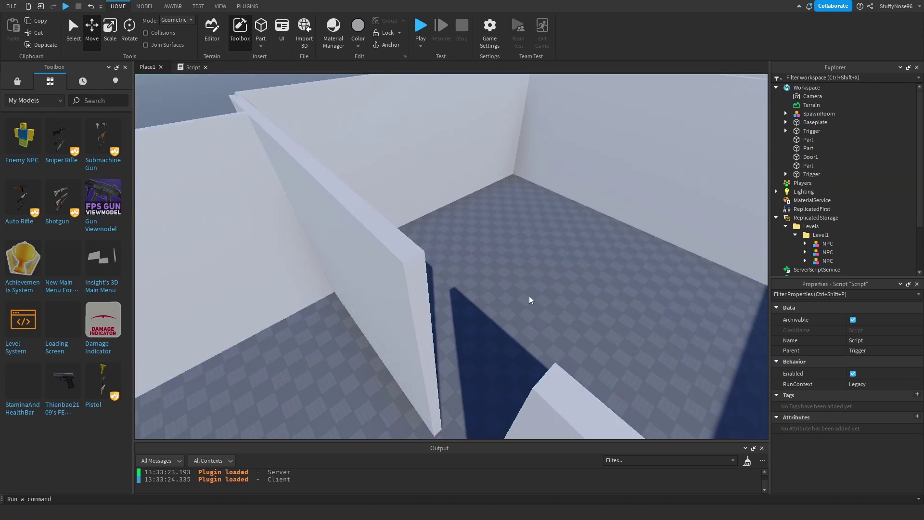
{"action": "right_click_drag", "start_coordinate": [491, 316], "coordinate": [508, 278]}
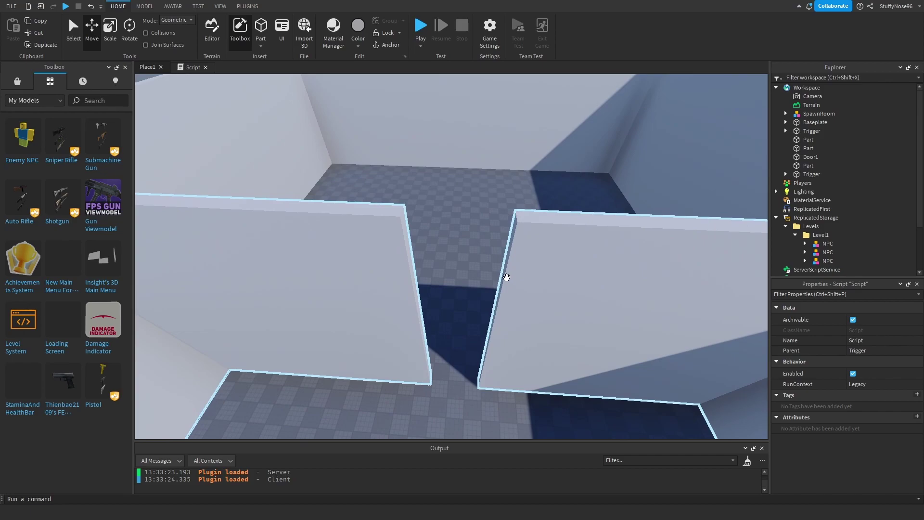
{"action": "left_click", "coordinate": [786, 173]}
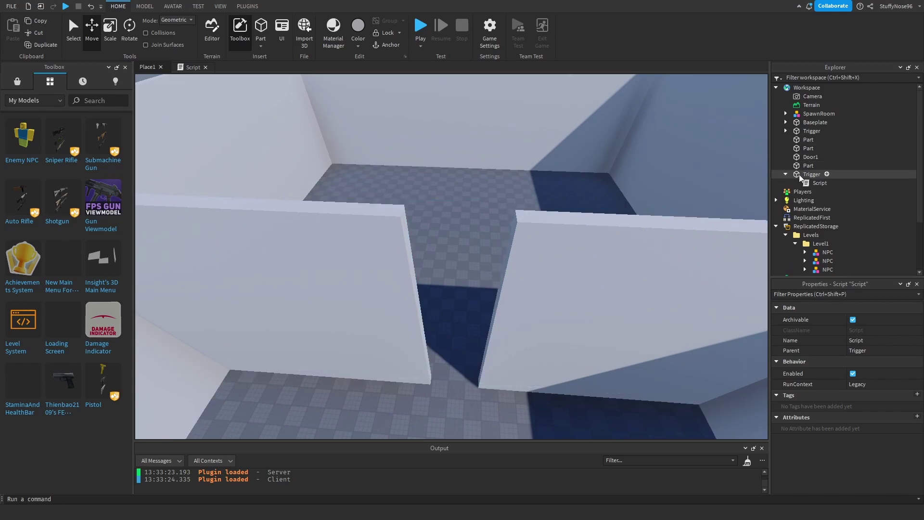
{"action": "left_click", "coordinate": [812, 175]}
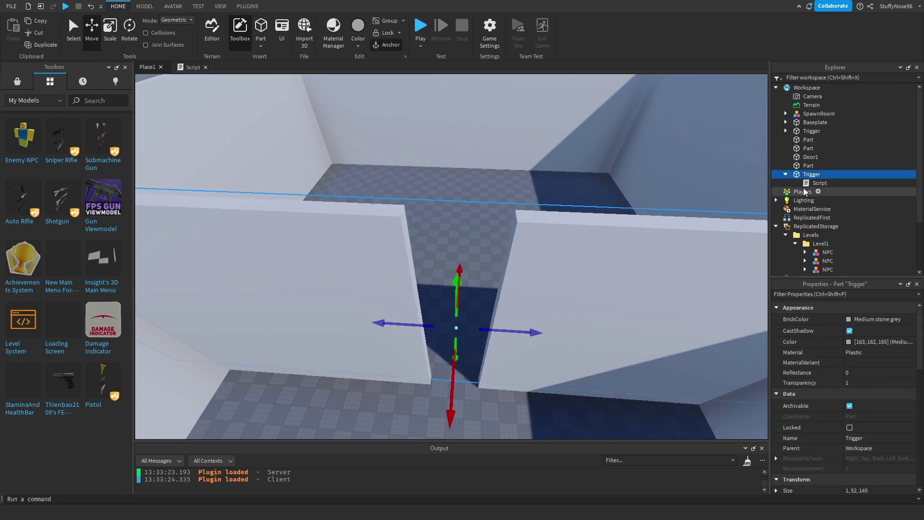
{"action": "double_click", "coordinate": [807, 185]}
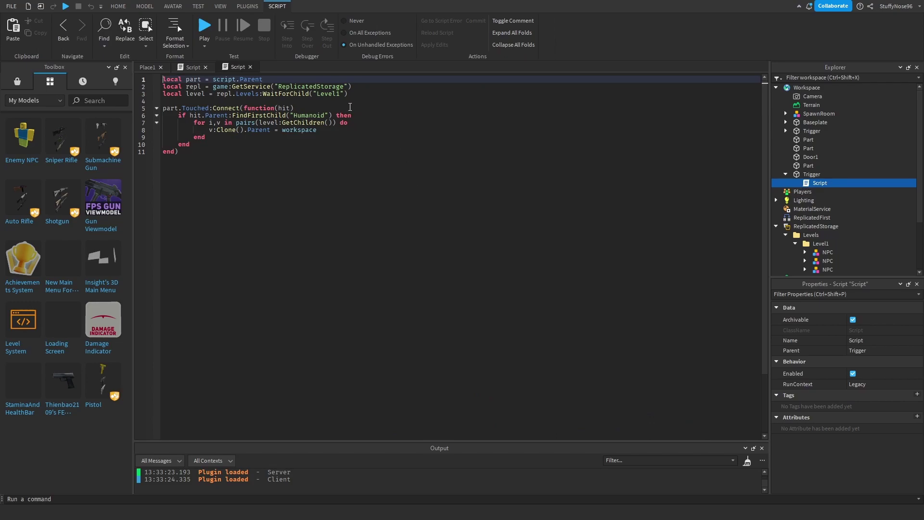
- Declare the variable with "local touched = false" below the level line in the duplicated Trigger's script
{"action": "left_click", "coordinate": [383, 96]}
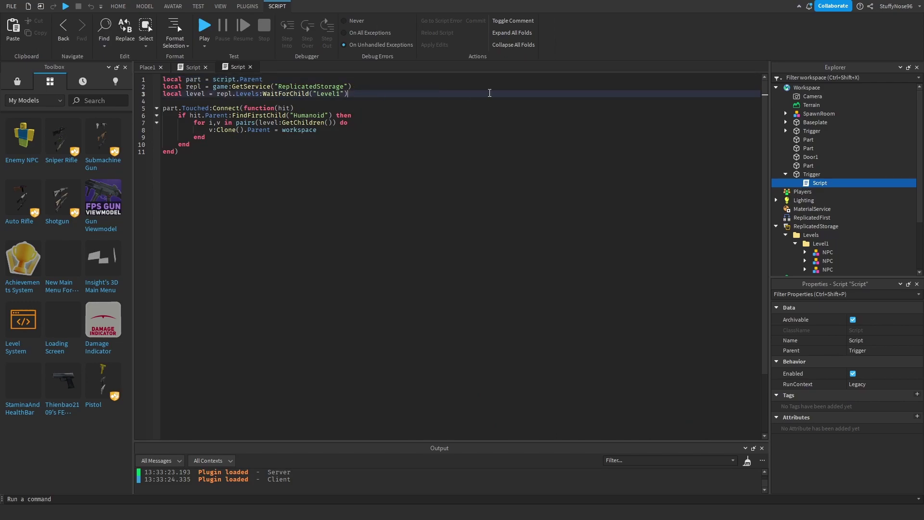
{"action": "key", "text": "Return"}
{"action": "key", "text": "Return"}
{"action": "type", "text": "local touched "}
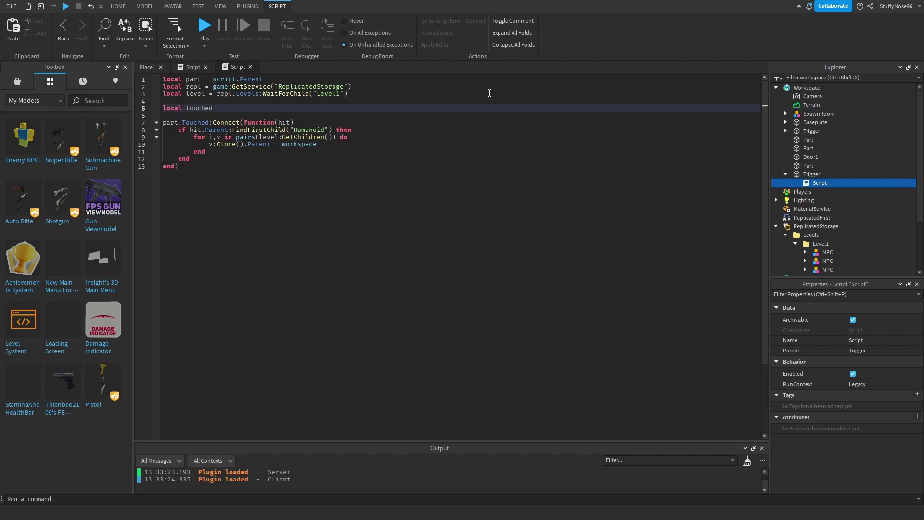
{"action": "type", "text": "=="}
{"action": "key", "text": "BackSpace"}
{"action": "key", "text": "BackSpace"}
{"action": "type", "text": "false"}
- Add an "if touched == false then" block at the start of the Touched function
{"action": "left_click", "coordinate": [312, 119]}
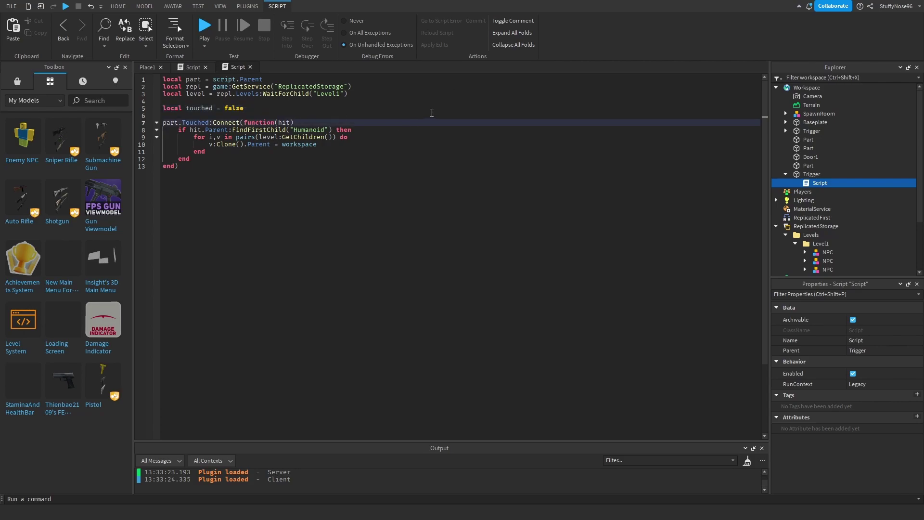
{"action": "key", "text": "Return"}
{"action": "type", "text": "if "}
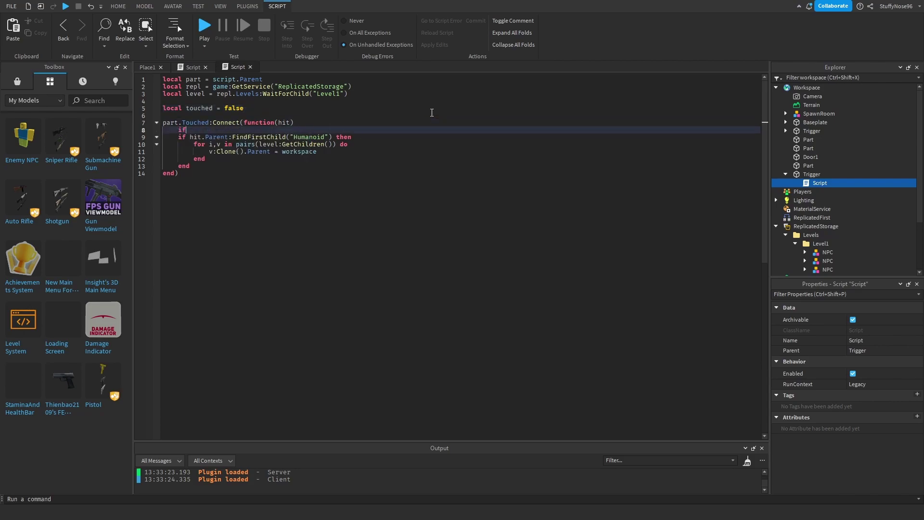
{"action": "type", "text": "touched ==false"}
{"action": "key", "text": "ctrl+Left"}
{"action": "key", "text": "End"}
{"action": "type", "text": "then"}
{"action": "key", "text": "Return"}
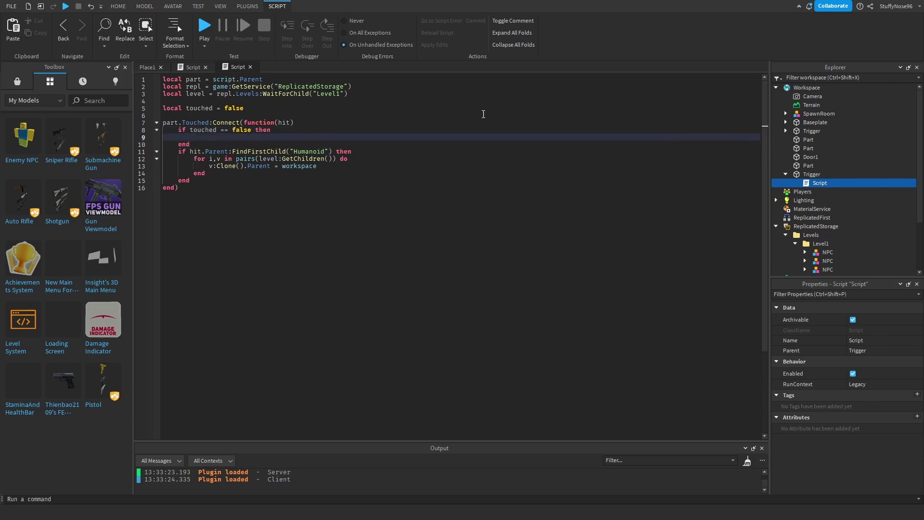
- Move the Humanoid check with its clone loop inside the touched == false block and remove the leftover blank line
{"action": "left_click_drag", "start_coordinate": [215, 180], "coordinate": [185, 153]}
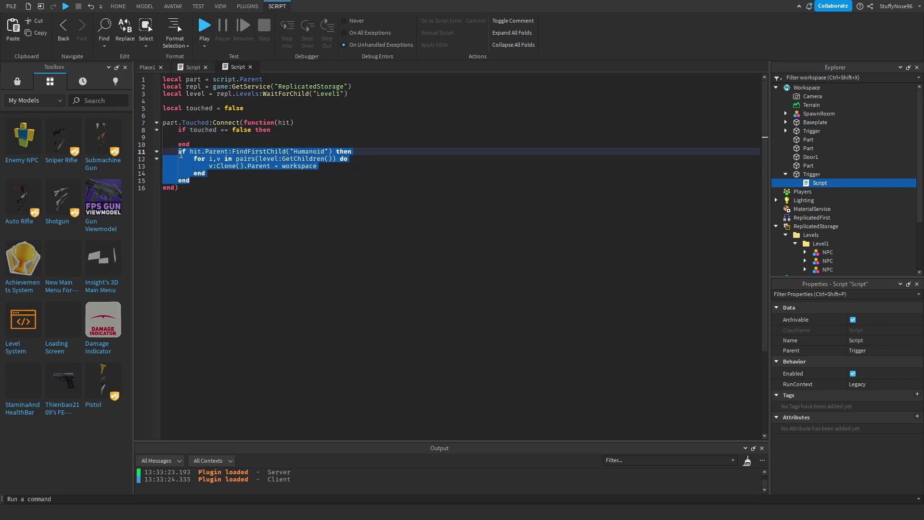
{"action": "key", "text": "ctrl+x"}
{"action": "left_click", "coordinate": [202, 139]}
{"action": "key", "text": "ctrl+v"}
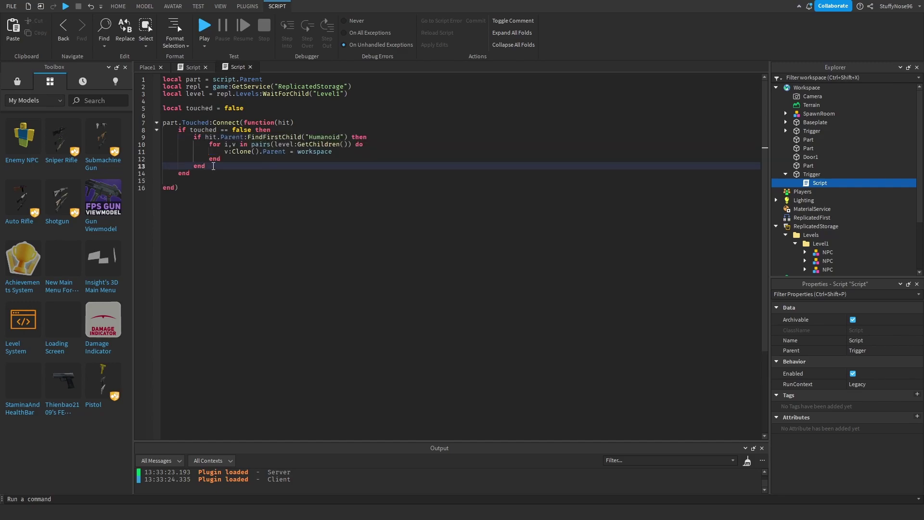
{"action": "left_click", "coordinate": [207, 187]}
{"action": "key", "text": "Up"}
{"action": "key", "text": "BackSpace"}
- Add "touched = true" inside the Humanoid check, just before the clone loop
{"action": "left_click", "coordinate": [409, 136]}
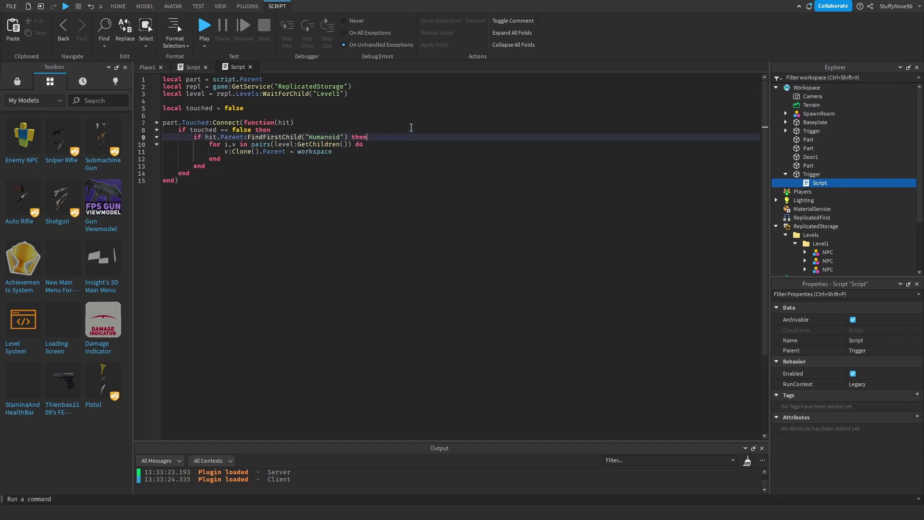
{"action": "key", "text": "Return"}
{"action": "type", "text": "touch"}
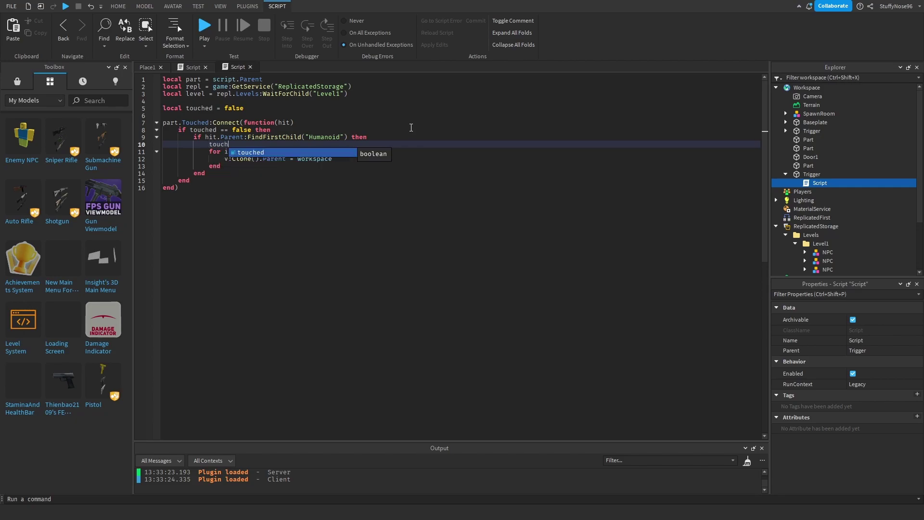
{"action": "type", "text": "ed = true"}
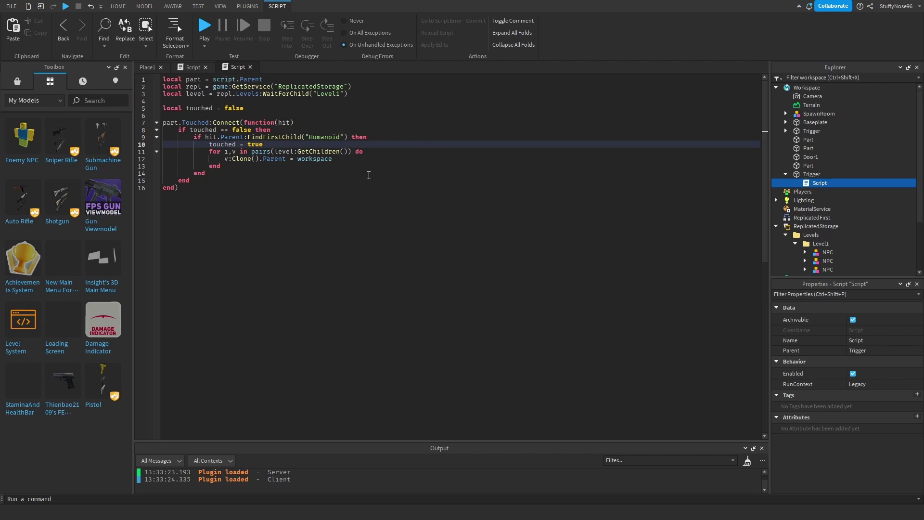
- Review the touched condition, its declaration, the Humanoid check and the line setting touched to true
{"action": "left_click_drag", "start_coordinate": [278, 129], "coordinate": [179, 130]}
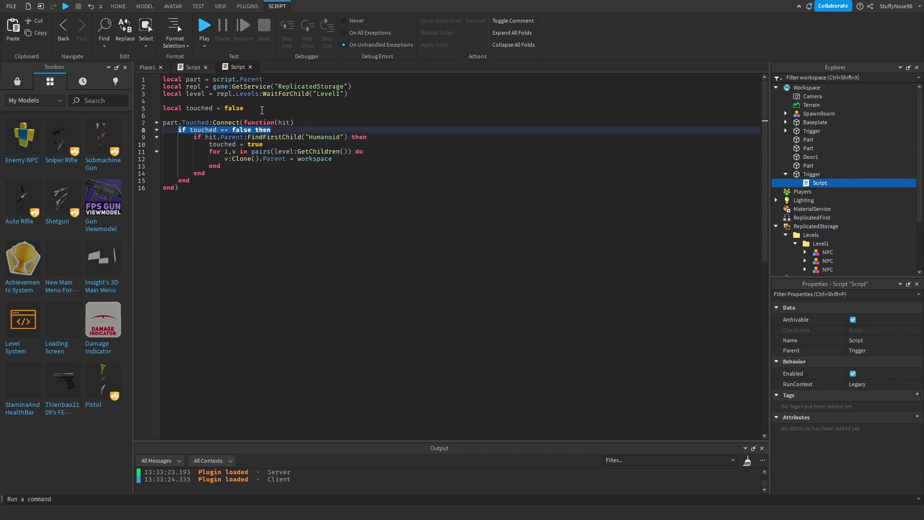
{"action": "left_click", "coordinate": [255, 104]}
{"action": "left_click_drag", "start_coordinate": [255, 108], "coordinate": [165, 109]}
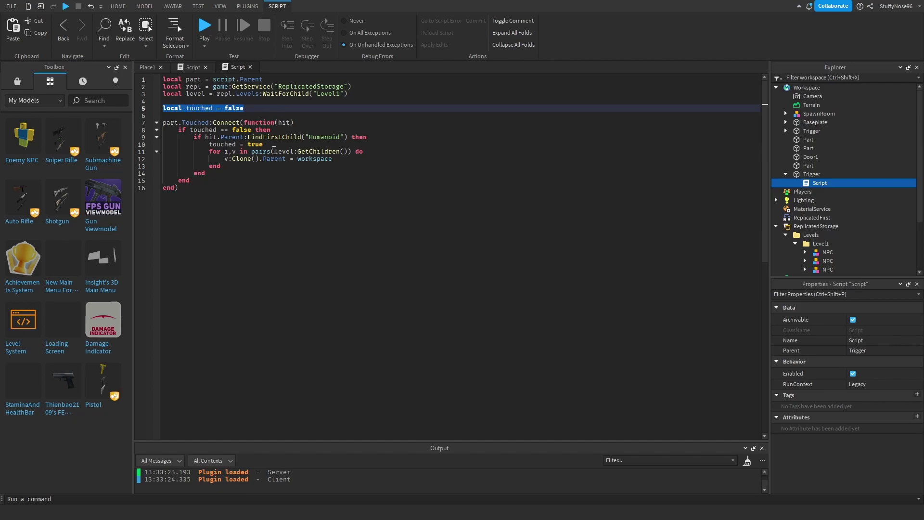
{"action": "left_click_drag", "start_coordinate": [276, 145], "coordinate": [208, 147]}
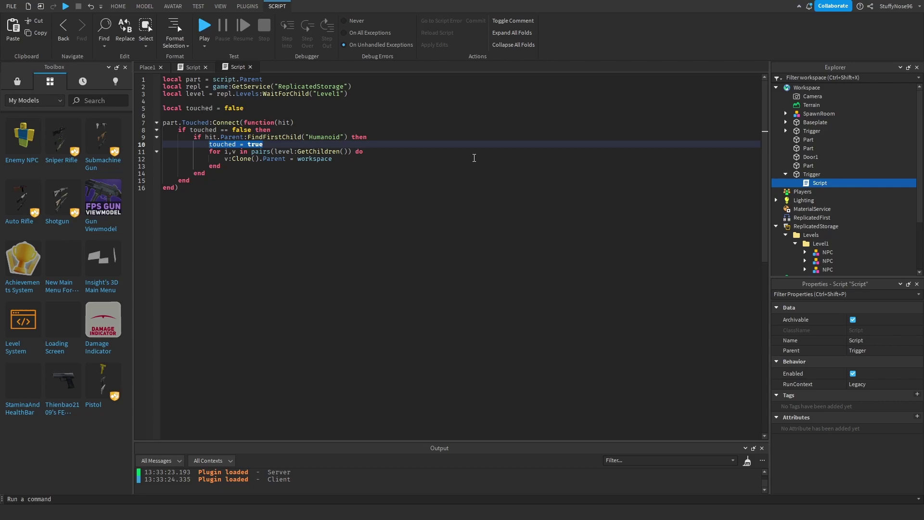
{"action": "triple_click", "coordinate": [371, 137]}
{"action": "double_click", "coordinate": [372, 138]}
{"action": "left_click_drag", "start_coordinate": [344, 140], "coordinate": [195, 139]}
{"action": "left_click", "coordinate": [436, 161]}
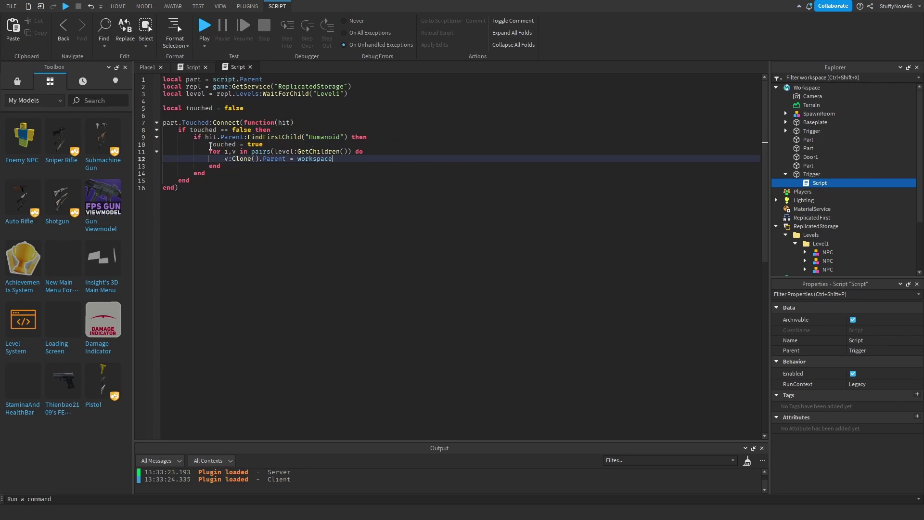
{"action": "left_click_drag", "start_coordinate": [211, 145], "coordinate": [283, 146]}
{"action": "left_click", "coordinate": [285, 145]}
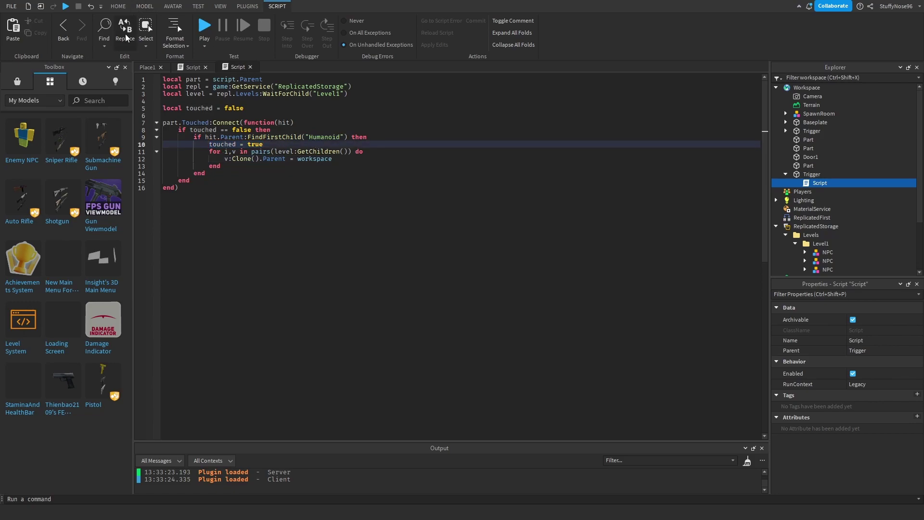
- Playtest the place by walking the character through the spawn room opening into the next room, and stop the test
{"action": "left_click", "coordinate": [147, 67]}
{"action": "key", "text": "F5"}
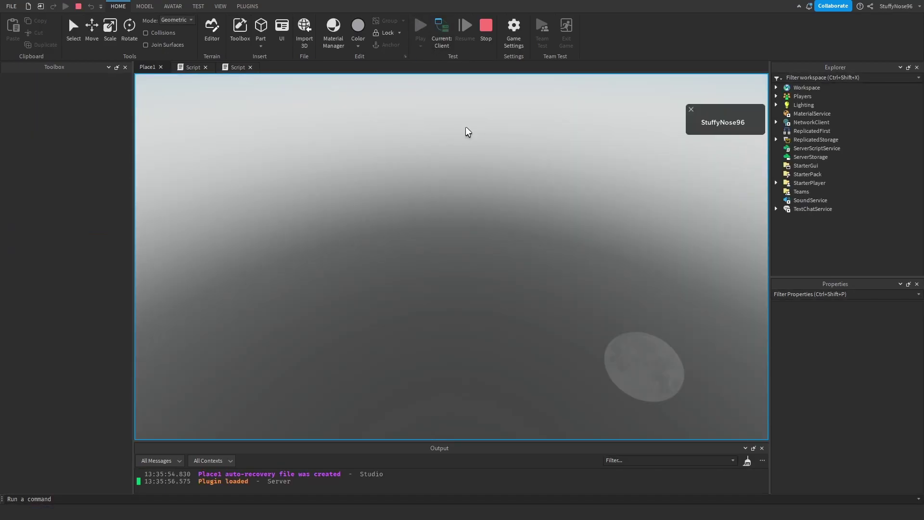
{"action": "key", "text": "w"}
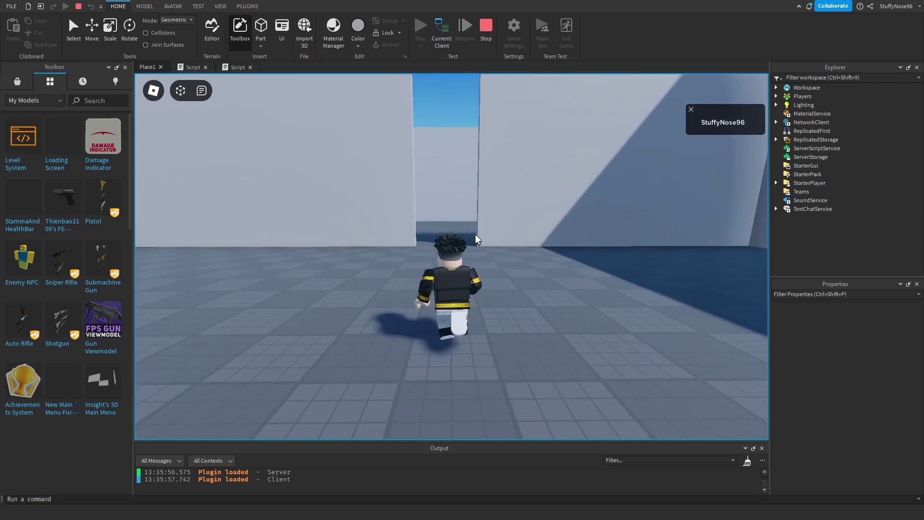
{"action": "key", "text": "w"}
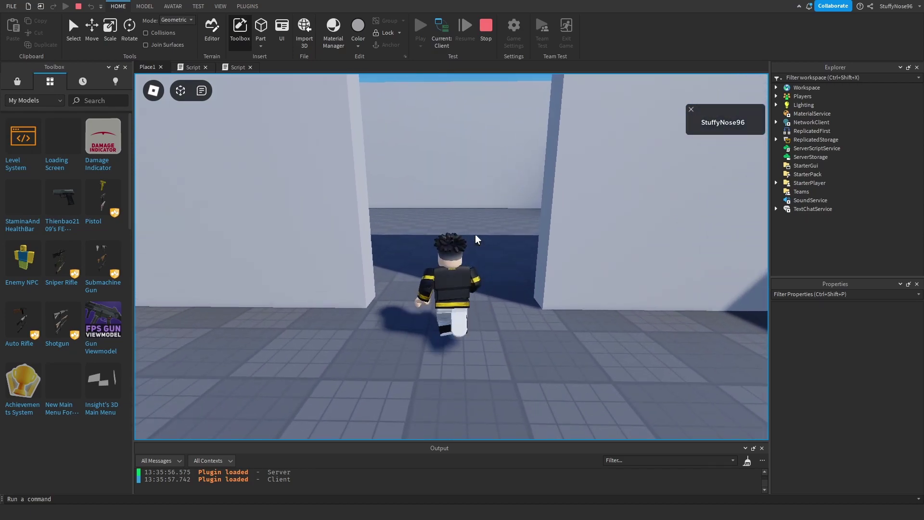
{"action": "key", "text": "w"}
{"action": "key", "text": "s"}
{"action": "right_click_drag", "start_coordinate": [477, 240], "coordinate": [477, 239]}
{"action": "key", "text": "w"}
{"action": "left_click", "coordinate": [486, 27]}
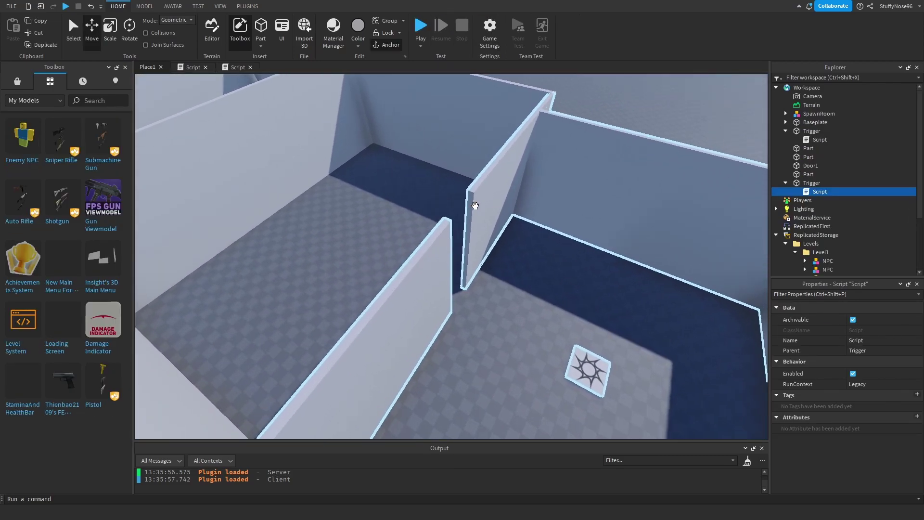
- Examine the spawn room, its opening and the adjoining room from several angles in the 3D view
{"action": "right_click_drag", "start_coordinate": [475, 206], "coordinate": [471, 204]}
{"action": "key", "text": "a"}
{"action": "right_click_drag", "start_coordinate": [528, 204], "coordinate": [531, 192]}
{"action": "key", "text": "d"}
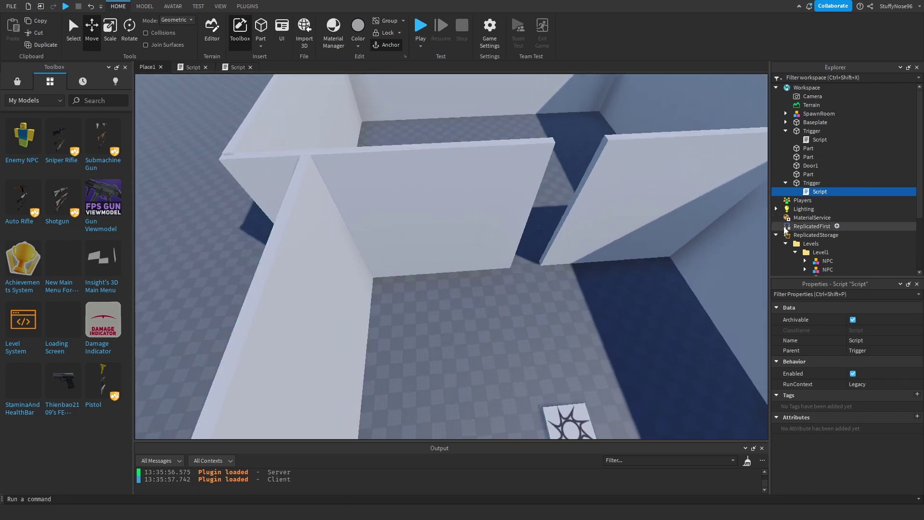
{"action": "right_click_drag", "start_coordinate": [656, 224], "coordinate": [652, 225]}
{"action": "key", "text": "w"}
{"action": "right_click_drag", "start_coordinate": [581, 234], "coordinate": [581, 234]}
{"action": "right_click_drag", "start_coordinate": [539, 257], "coordinate": [541, 256]}
{"action": "key", "text": "s"}
- Add a new Script inside the second NPC model in the Level1 folder of ReplicatedStorage
{"action": "left_click", "coordinate": [815, 270]}
{"action": "scroll", "coordinate": [815, 267], "scroll_direction": "down", "scroll_amount": 1}
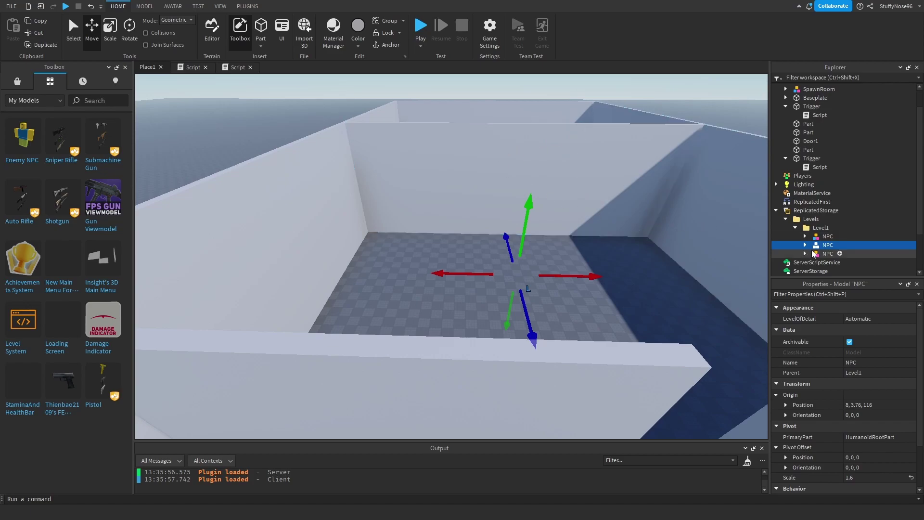
{"action": "left_click", "coordinate": [805, 246]}
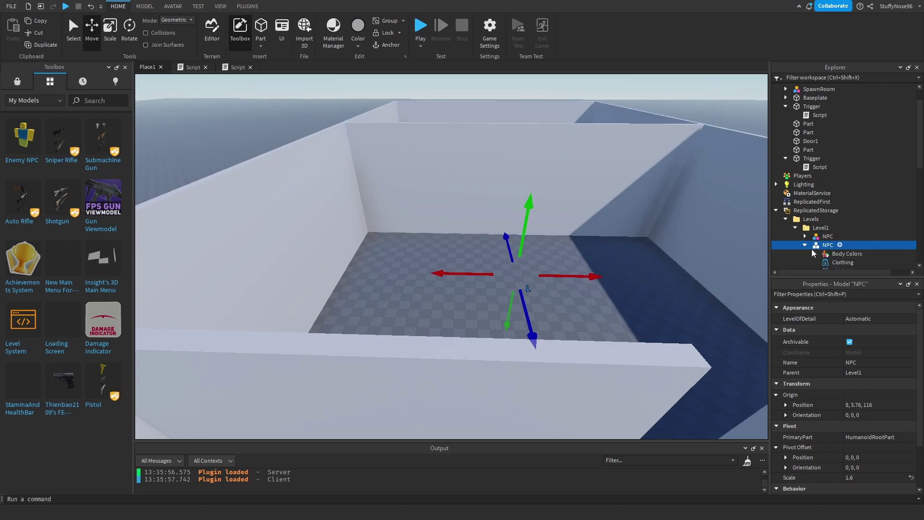
{"action": "scroll", "coordinate": [841, 226], "scroll_direction": "down", "scroll_amount": 1}
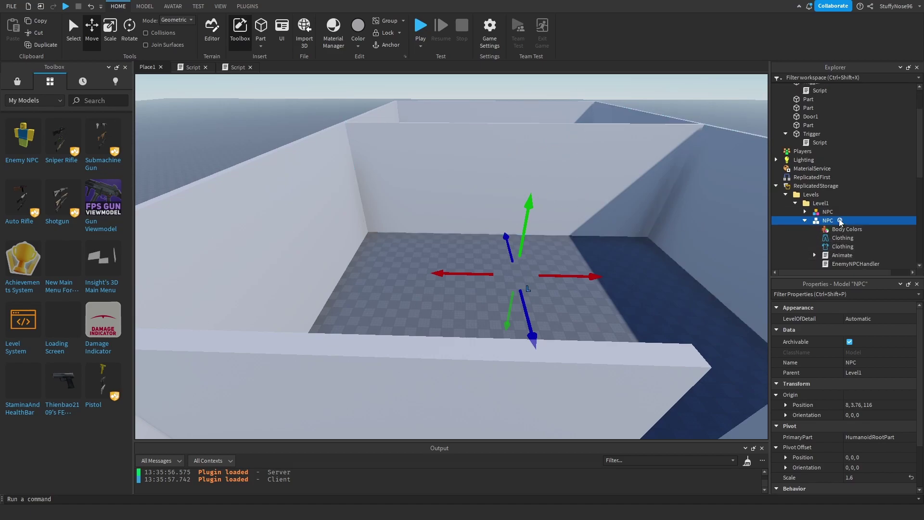
{"action": "left_click", "coordinate": [840, 220]}
{"action": "left_click", "coordinate": [819, 247]}
{"action": "scroll", "coordinate": [838, 221], "scroll_direction": "down", "scroll_amount": 3}
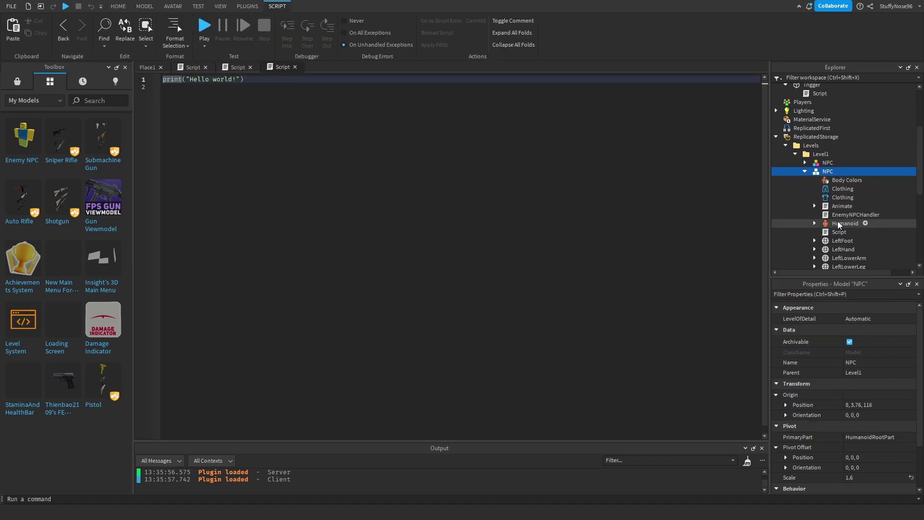
- Rename the new script inside the second NPC as ProgressionScript
{"action": "right_click", "coordinate": [836, 210]}
{"action": "left_click", "coordinate": [818, 95]}
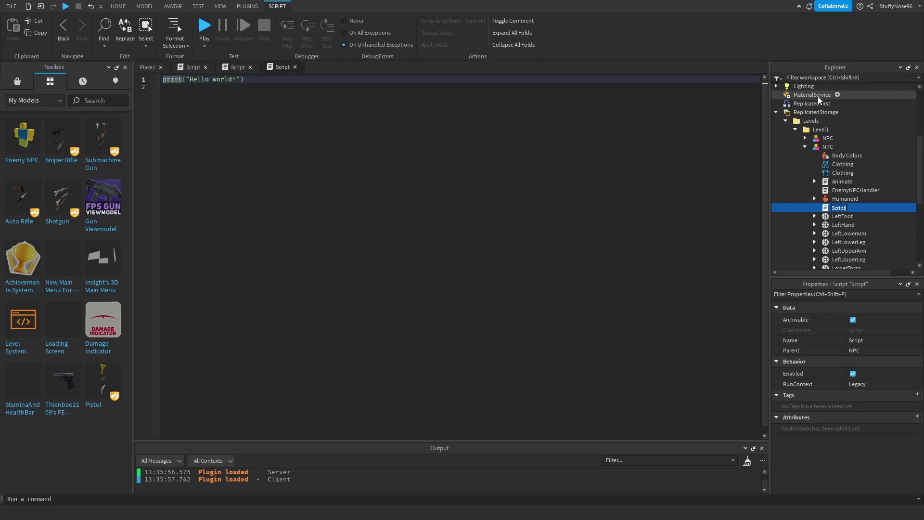
{"action": "key", "text": "BackSpace"}
{"action": "type", "text": "ProgrtessHa"}
{"action": "key", "text": "BackSpace"}
{"action": "key", "text": "BackSpace"}
{"action": "key", "text": "BackSpace"}
{"action": "key", "text": "BackSpace"}
{"action": "key", "text": "BackSpace"}
{"action": "key", "text": "BackSpace"}
{"action": "key", "text": "BackSpace"}
{"action": "type", "text": "ressionScript"}
{"action": "key", "text": "Return"}
- Replace the script's default code with local humanoid = script.Parent:FindFirstChild("Humanoid")
{"action": "left_click", "coordinate": [368, 118]}
{"action": "key", "text": "ctrl+a"}
{"action": "key", "text": "BackSpace"}
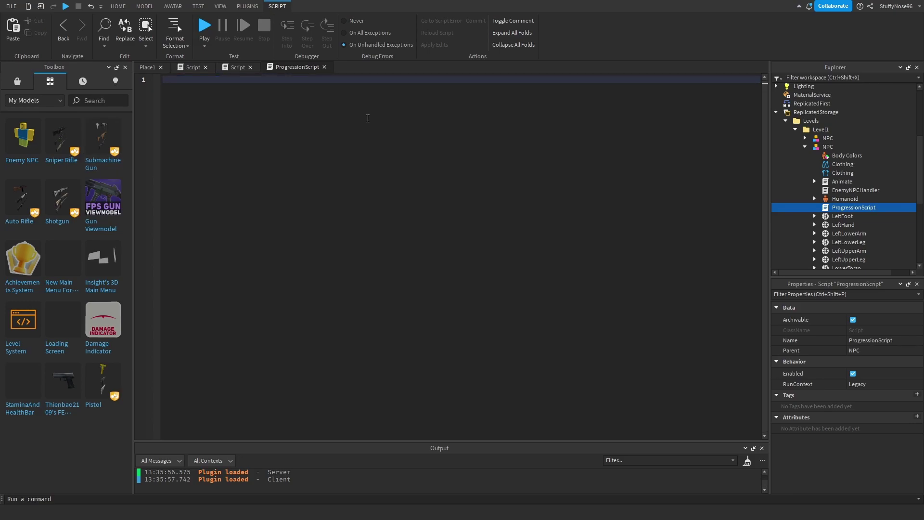
{"action": "type", "text": "l"}
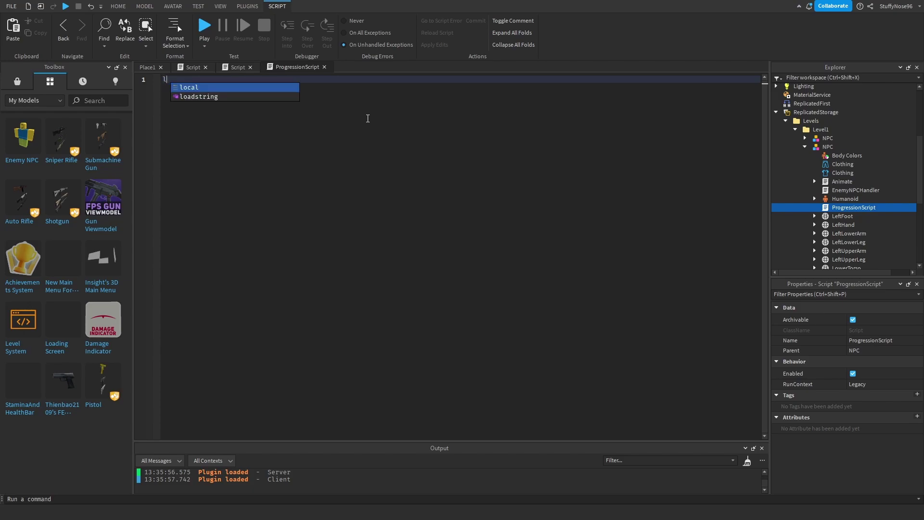
{"action": "type", "text": "ocal humanoid"}
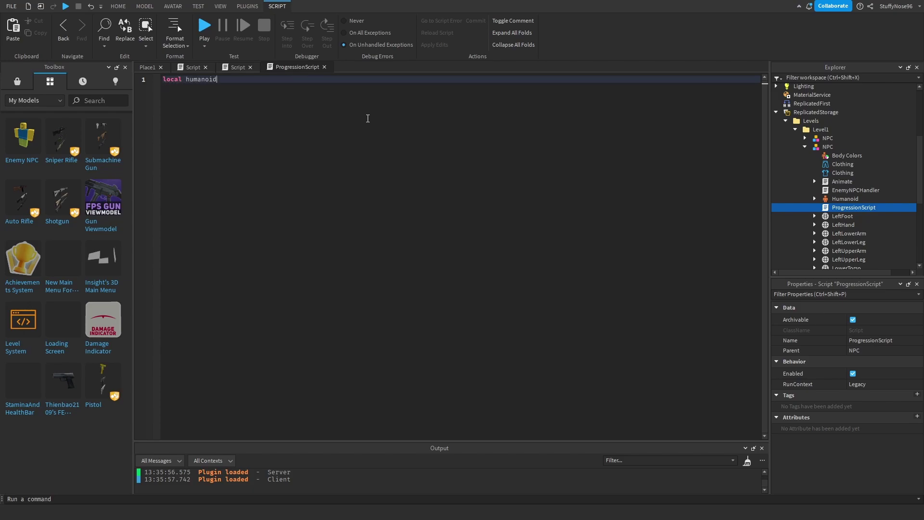
{"action": "type", "text": " = script.Parent"}
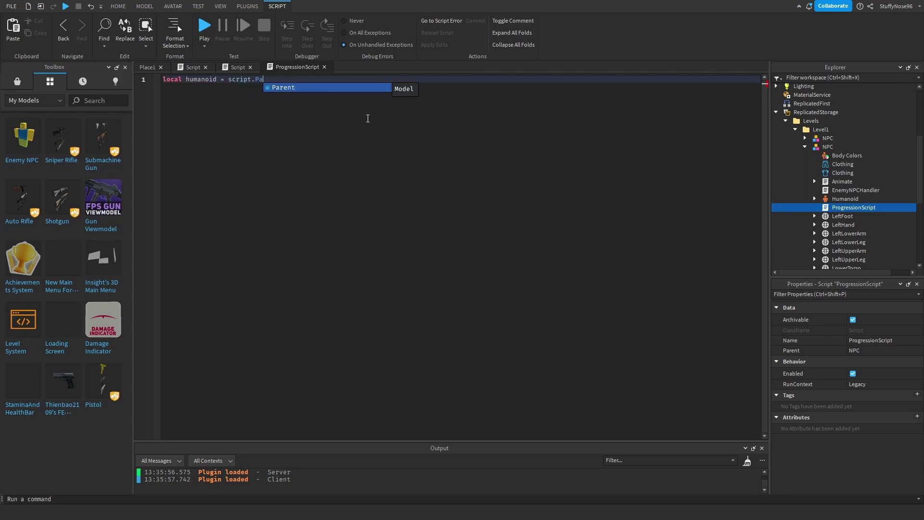
{"action": "key", "text": "Tab"}
{"action": "type", "text": ":Fi"}
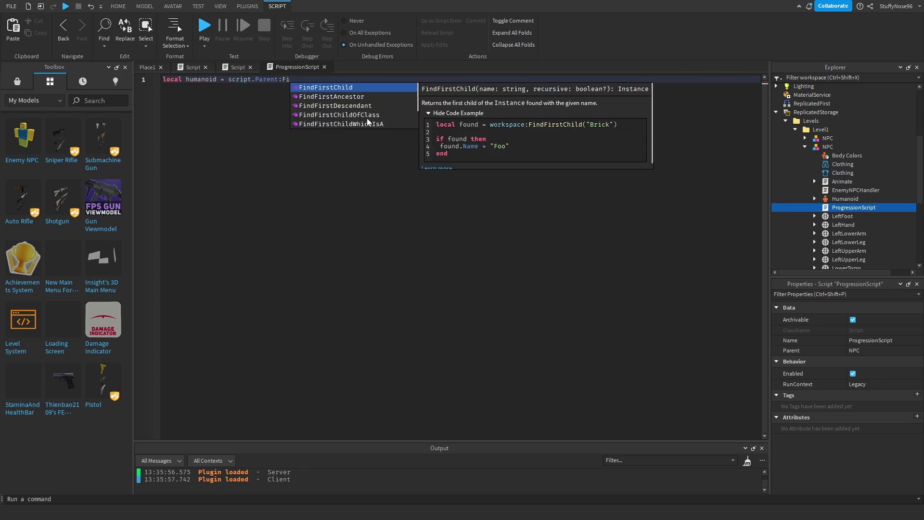
{"action": "key", "text": "Tab"}
{"action": "type", "text": "(\"Humanoid"}
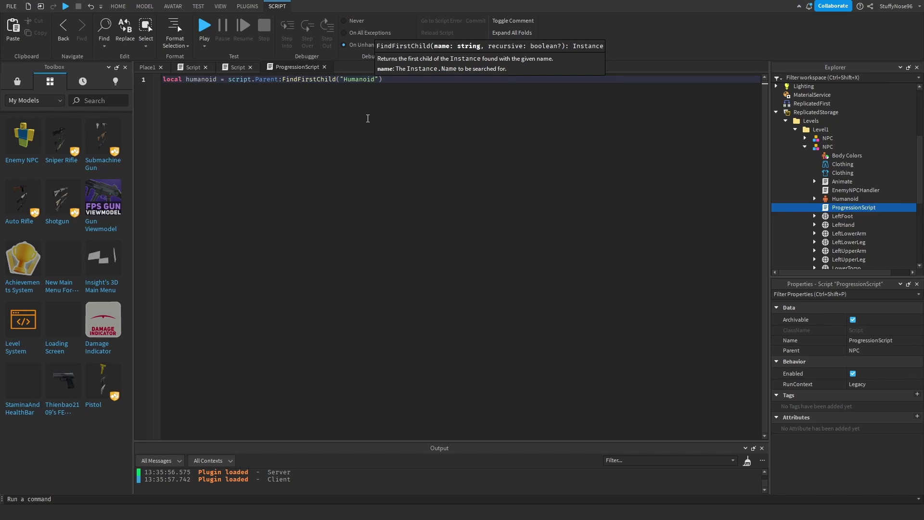
{"action": "left_click", "coordinate": [367, 118]}
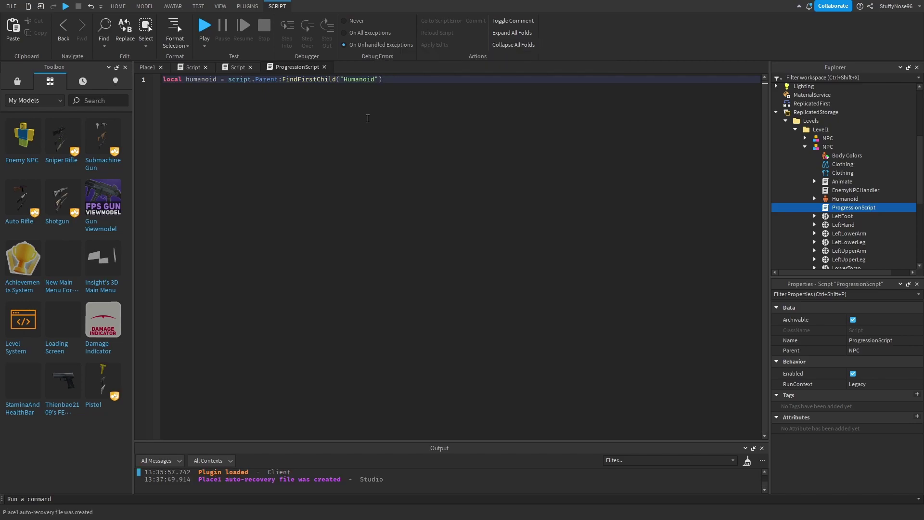
- Below the humanoid variable, add a humanoid.Died:Connect(function() ... end) handler with an empty body
{"action": "key", "text": "Return"}
{"action": "key", "text": "Return"}
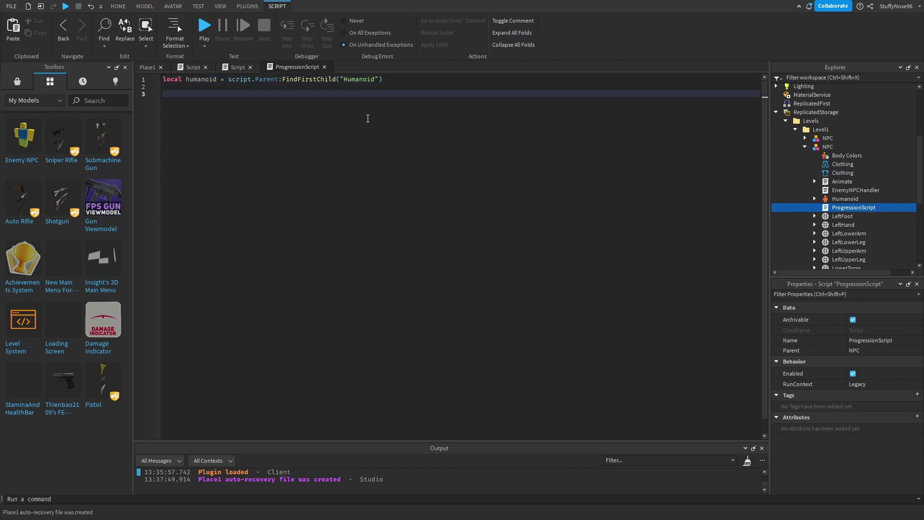
{"action": "type", "text": "humoi"}
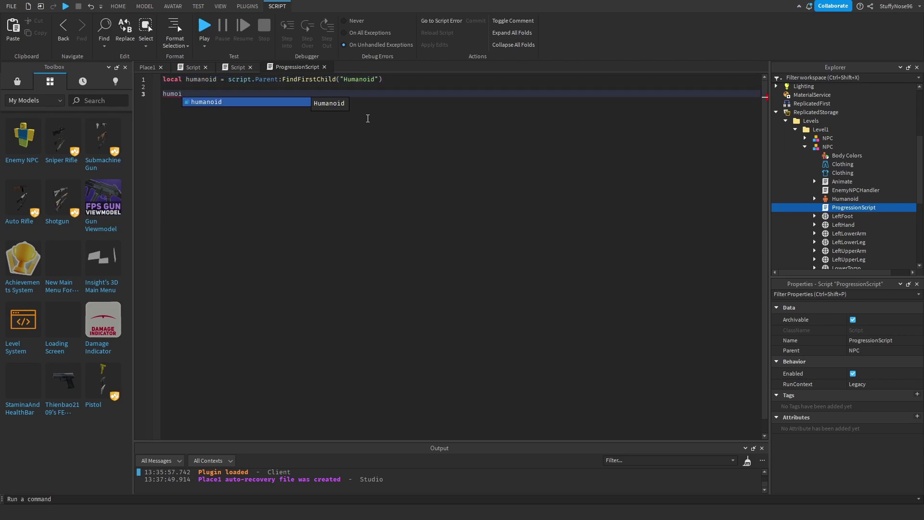
{"action": "key", "text": "Tab"}
{"action": "type", "text": "."}
{"action": "key", "text": "Tab"}
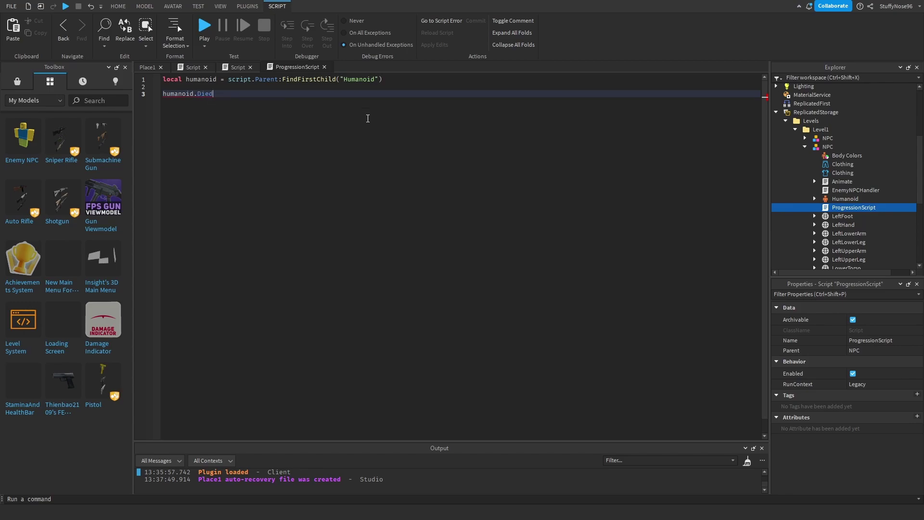
{"action": "type", "text": ":"}
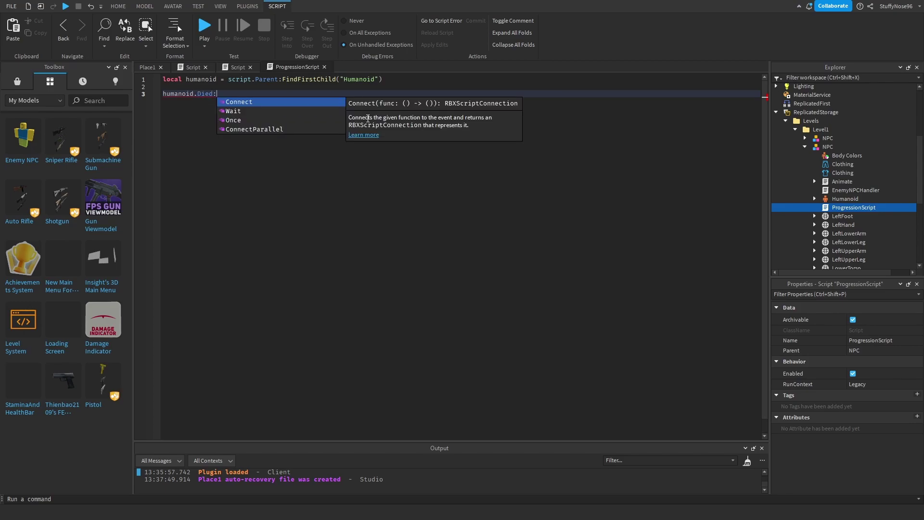
{"action": "key", "text": "Tab"}
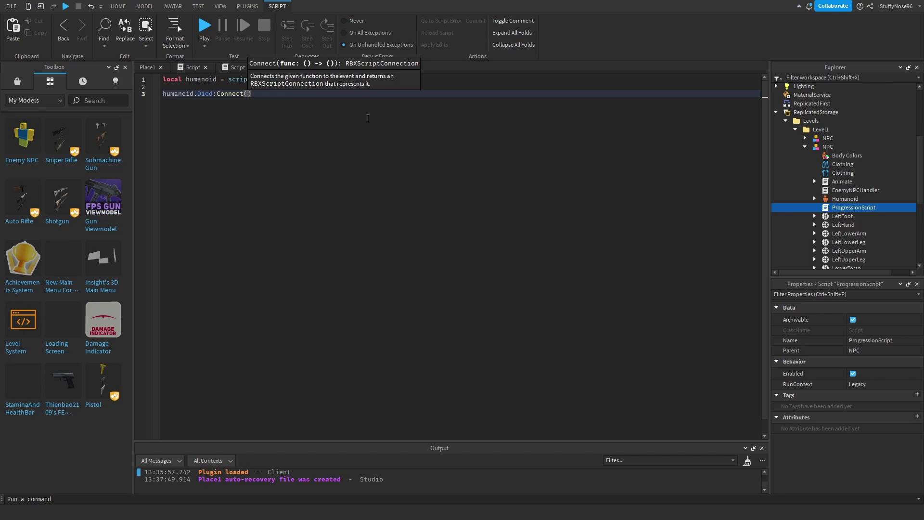
{"action": "type", "text": "fucn"}
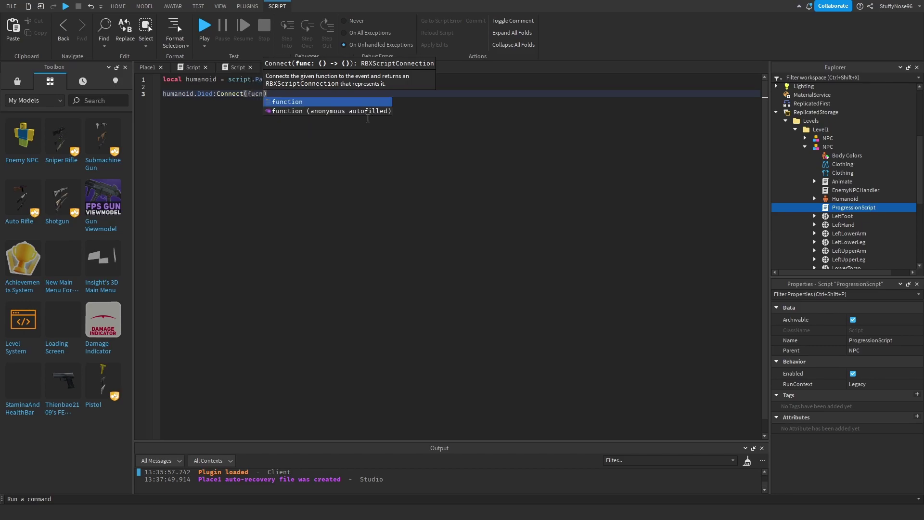
{"action": "key", "text": "Tab"}
{"action": "key", "text": "Return"}
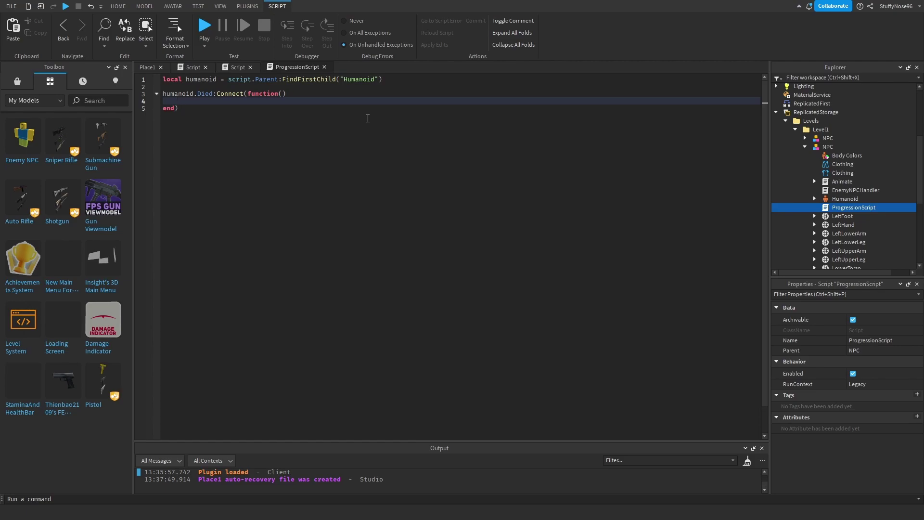
- Inside the Died handler, add game.Workspace.Door1:Destroy()
{"action": "type", "text": "g"}
{"action": "key", "text": "BackSpace"}
{"action": "type", "text": "game."}
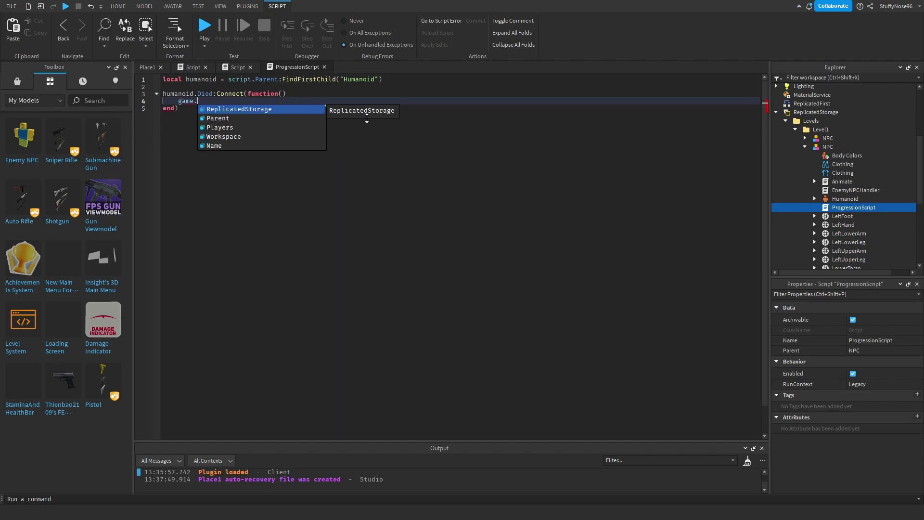
{"action": "key", "text": "Down"}
{"action": "key", "text": "Down"}
{"action": "key", "text": "Down"}
{"action": "key", "text": "Tab"}
{"action": "type", "text": ".D"}
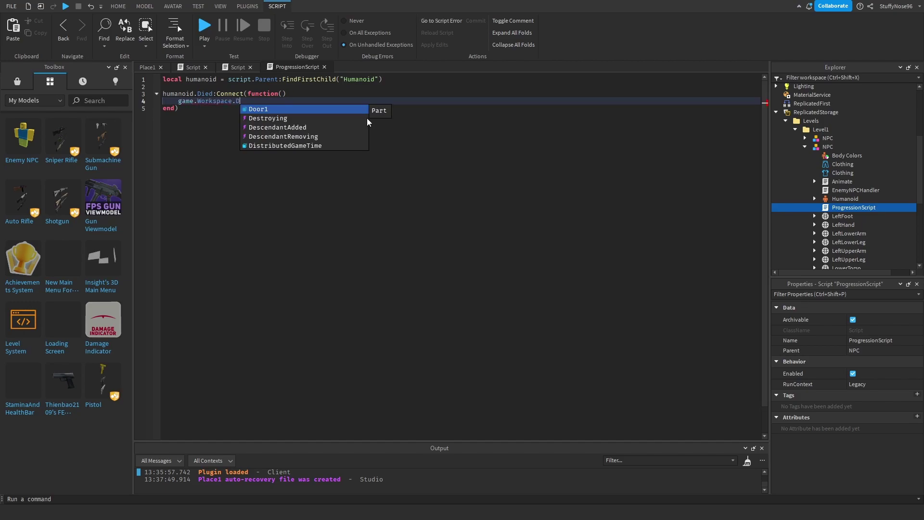
{"action": "type", "text": "oor1:Destroy()"}
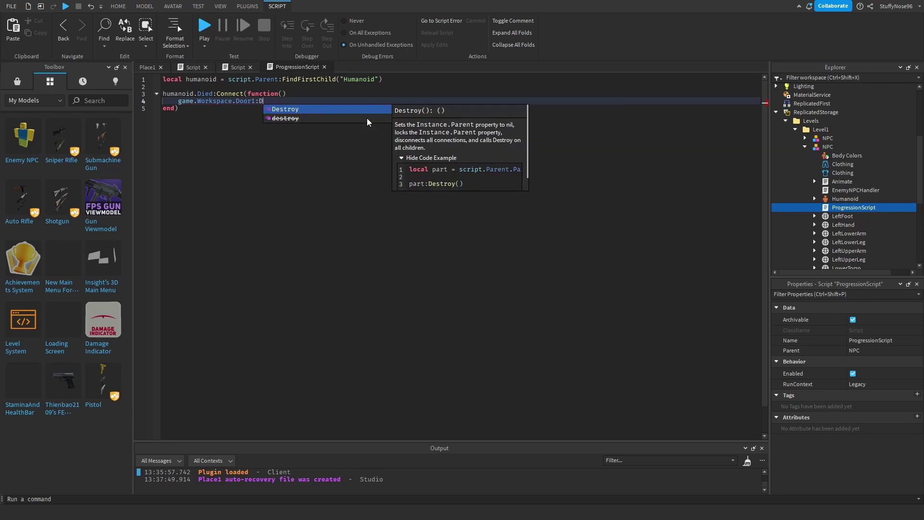
{"action": "key", "text": "Tab"}
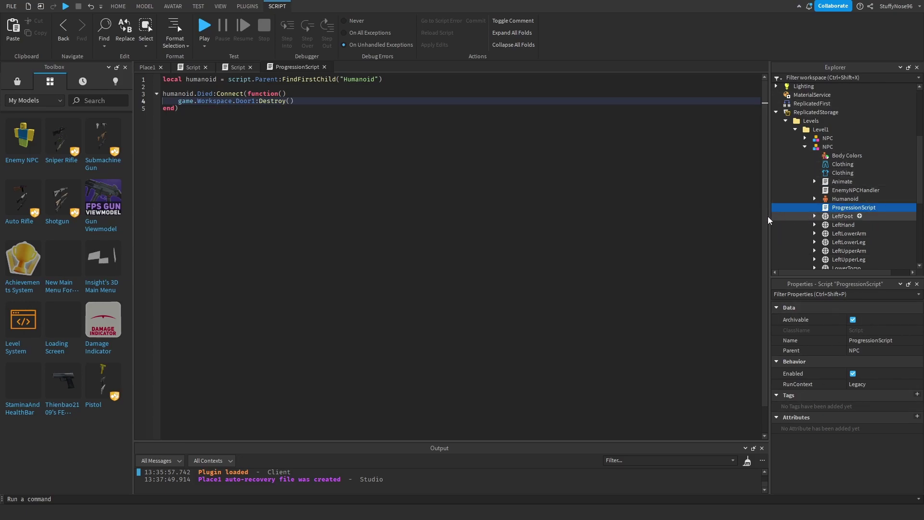
- Declare local door = game.Workspace.Door1 on the line below the humanoid variable
{"action": "left_click", "coordinate": [519, 81]}
{"action": "key", "text": "Return"}
{"action": "type", "text": "local door = game.Wor"}
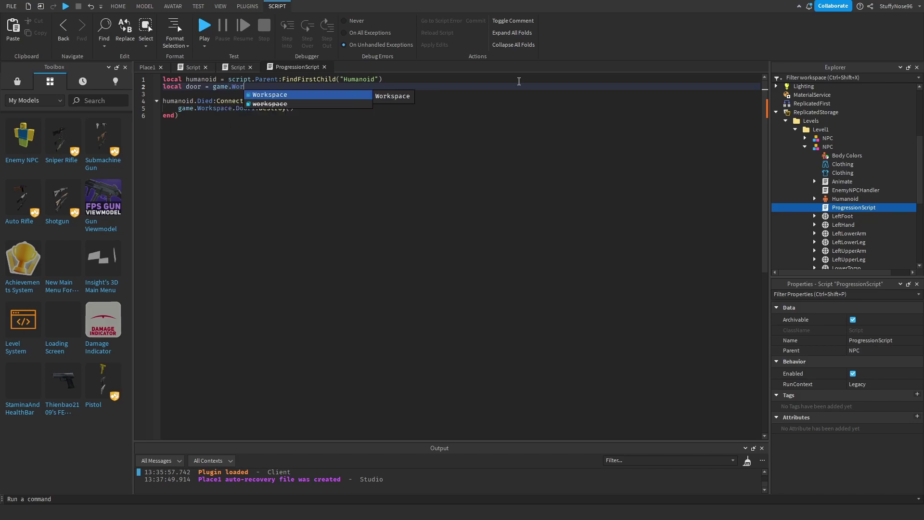
{"action": "key", "text": "Tab"}
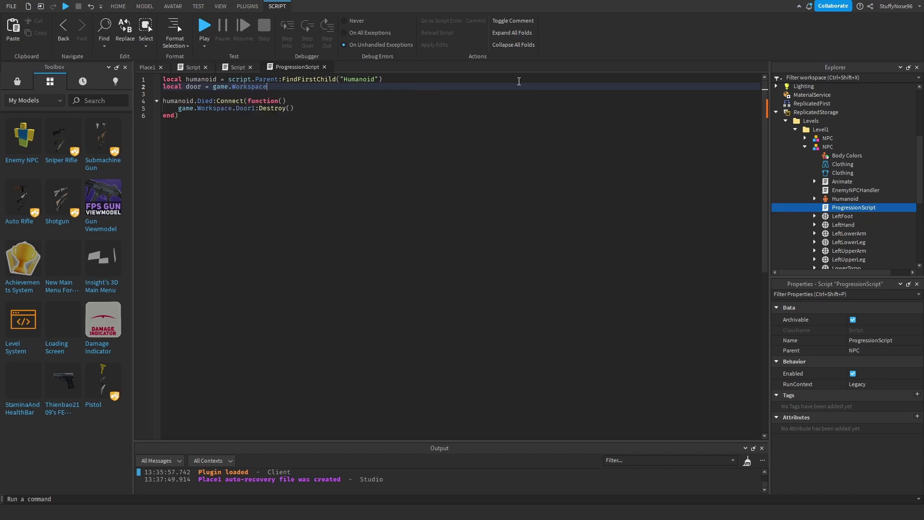
{"action": "type", "text": ".Door"}
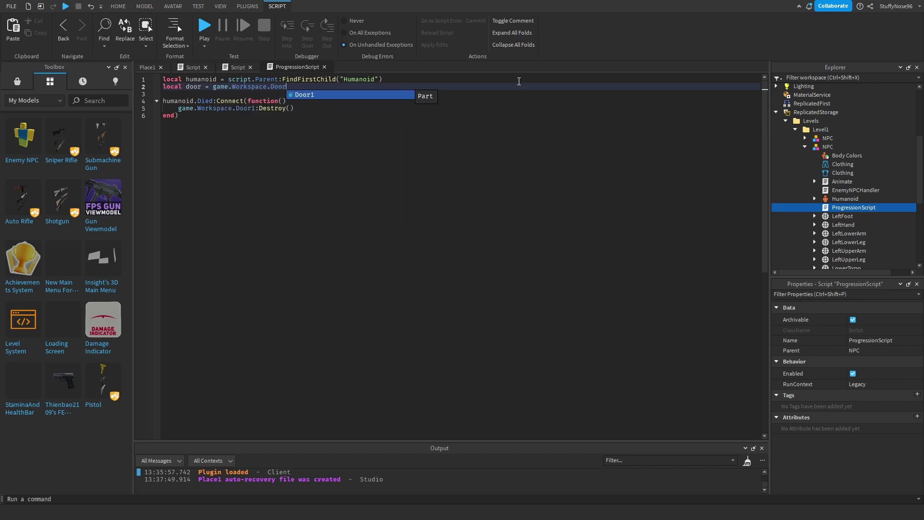
{"action": "key", "text": "Tab"}
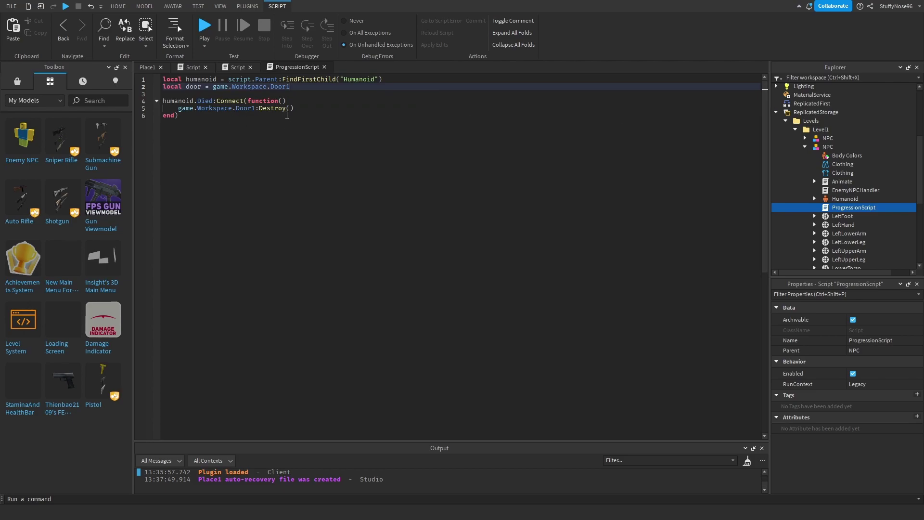
- Replace game.Workspace.Door1 in the Destroy call with the door variable
{"action": "left_click_drag", "start_coordinate": [255, 108], "coordinate": [180, 114]}
{"action": "left_click", "coordinate": [180, 114]}
{"action": "left_click_drag", "start_coordinate": [255, 107], "coordinate": [179, 108]}
{"action": "type", "text": "door"}
{"action": "left_click", "coordinate": [304, 146]}
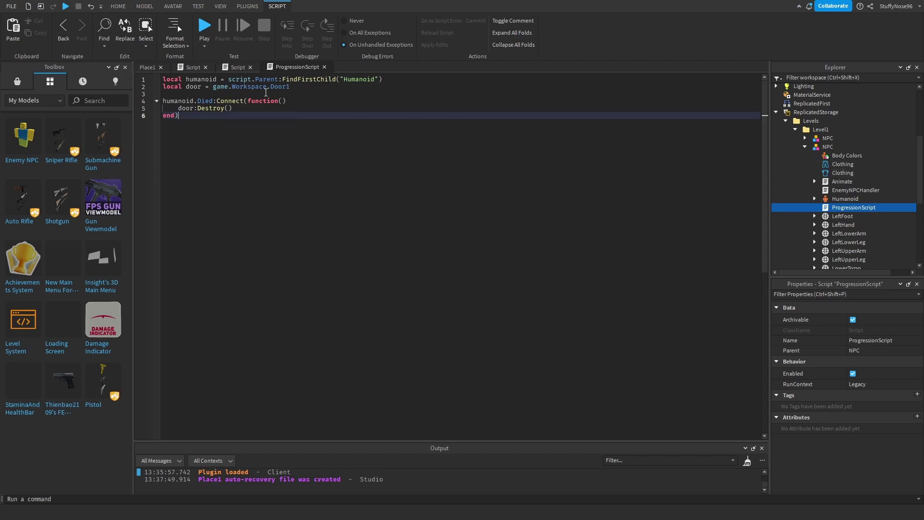
- Return to the Place1 3D view and insert the Pistol model near the spawn pad, accepting its included scripts
{"action": "left_click", "coordinate": [147, 67]}
{"action": "right_click_drag", "start_coordinate": [388, 256], "coordinate": [388, 256]}
{"action": "right_click_drag", "start_coordinate": [320, 253], "coordinate": [332, 245]}
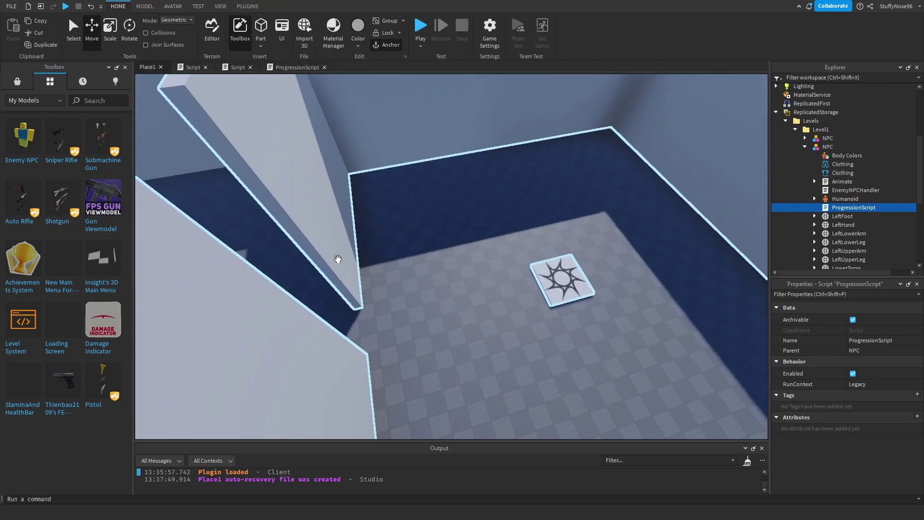
{"action": "scroll", "coordinate": [336, 258], "scroll_direction": "down", "scroll_amount": 2}
{"action": "left_click_drag", "start_coordinate": [100, 381], "coordinate": [500, 295]}
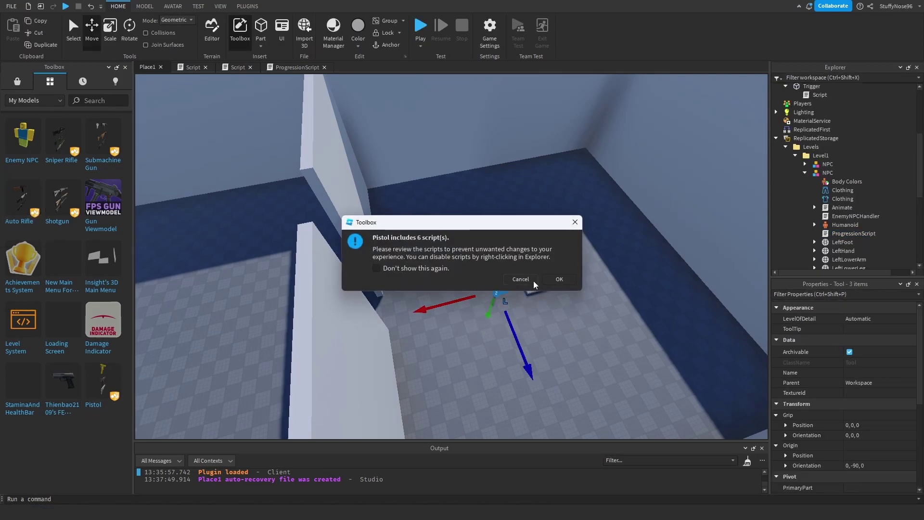
{"action": "left_click", "coordinate": [564, 282]}
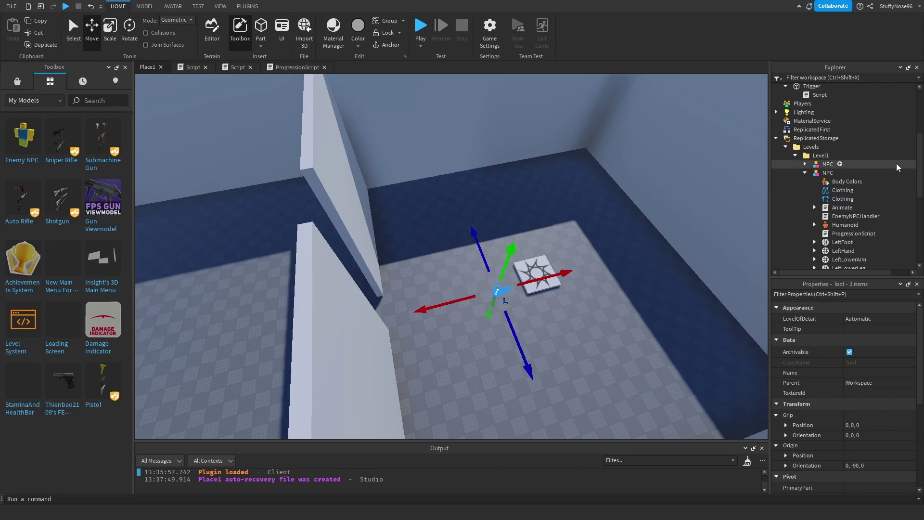
- Delete Pistol2 and Pistol3 from Workspace and move the remaining Pistol into StarterPack
{"action": "scroll", "coordinate": [888, 155], "scroll_direction": "down", "scroll_amount": 7}
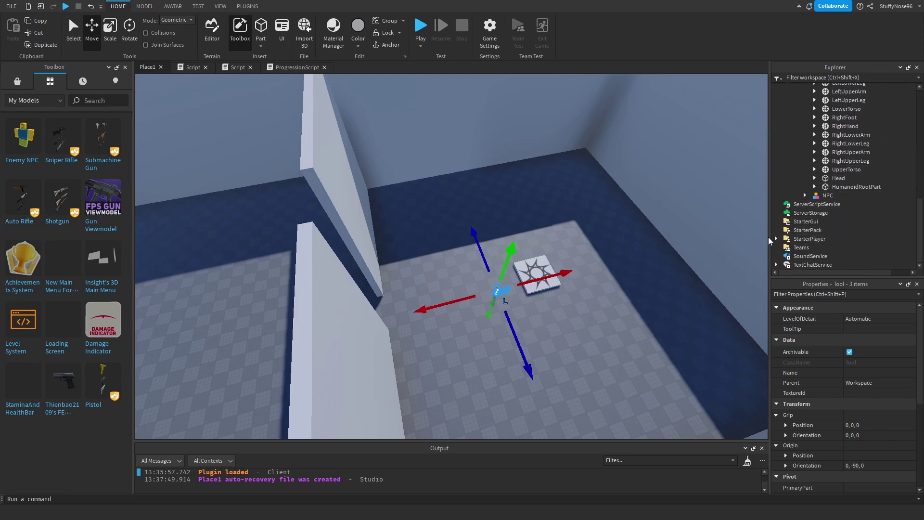
{"action": "scroll", "coordinate": [793, 229], "scroll_direction": "up", "scroll_amount": 10}
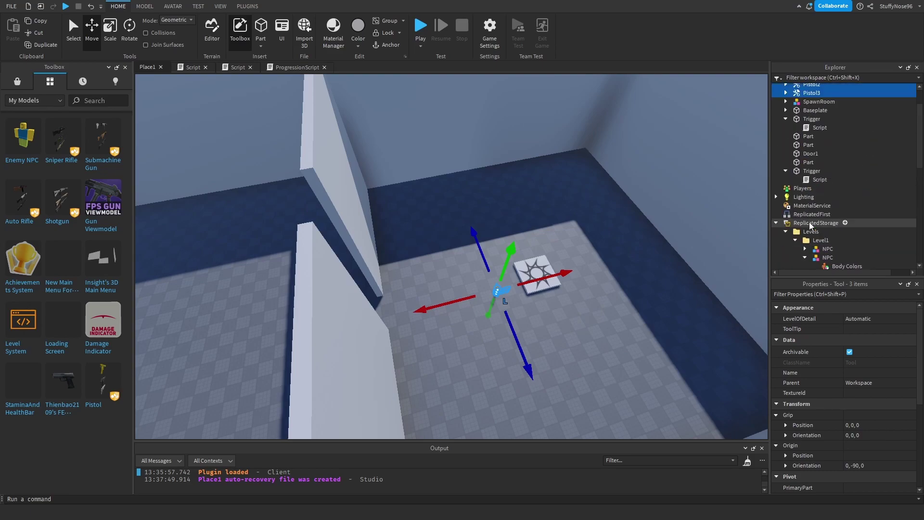
{"action": "left_click", "coordinate": [878, 123]}
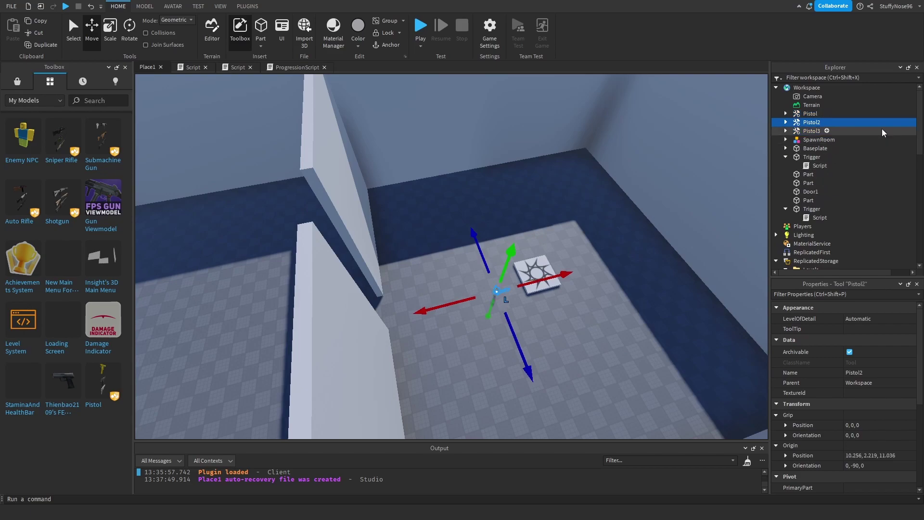
{"action": "key", "text": "Delete"}
{"action": "left_click", "coordinate": [868, 122]}
{"action": "key", "text": "Delete"}
{"action": "left_click_drag", "start_coordinate": [779, 114], "coordinate": [806, 230]}
{"action": "scroll", "coordinate": [807, 169], "scroll_direction": "down", "scroll_amount": 12}
- Start a playtest, equip the Pistol and walk from the spawn room through the doorway into the first enemy room
{"action": "right_click_drag", "start_coordinate": [579, 187], "coordinate": [583, 181]}
{"action": "left_click", "coordinate": [420, 30]}
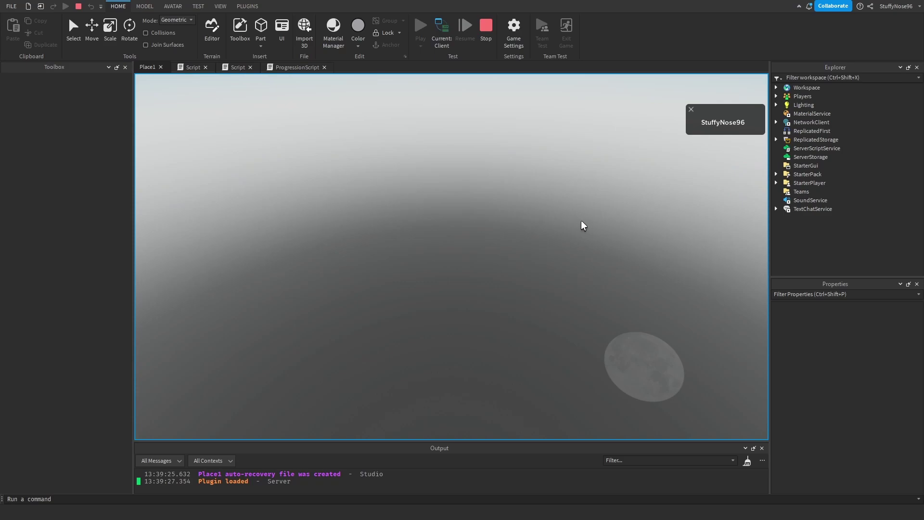
{"action": "key", "text": "w"}
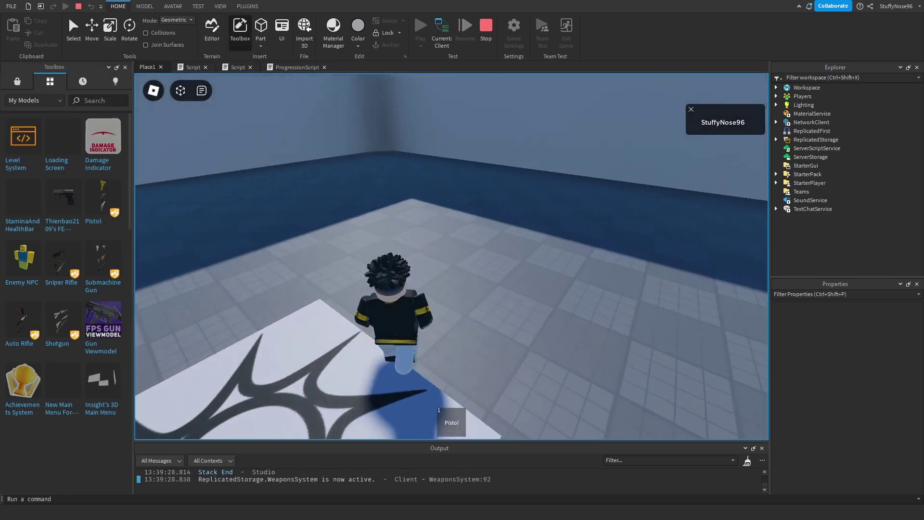
{"action": "key", "text": "1"}
{"action": "key", "text": "w"}
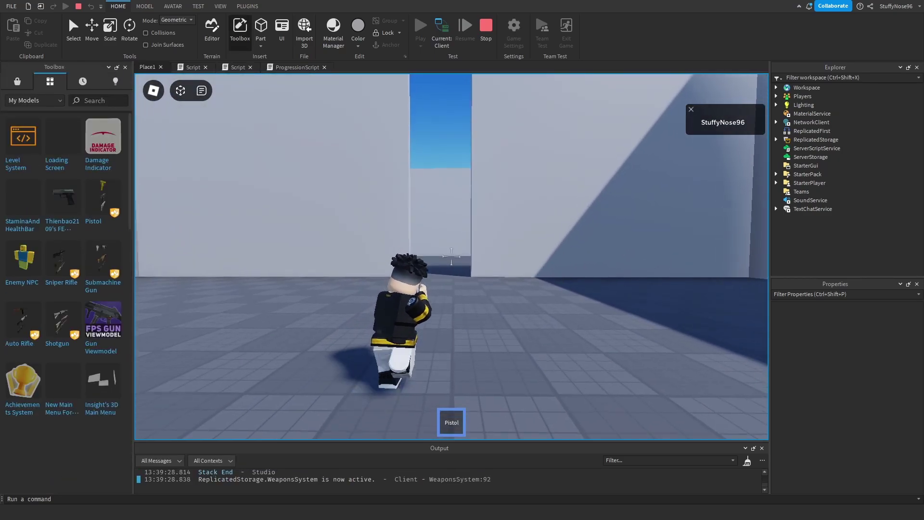
{"action": "key", "text": "w"}
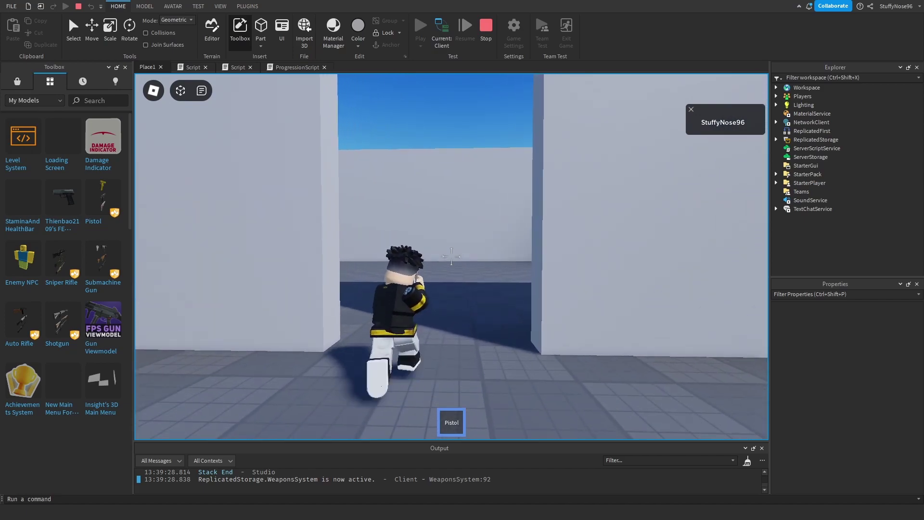
- Shoot the spawned NPCs with the Pistol while backing away from them to test the door removal
{"action": "left_click", "coordinate": [452, 257]}
{"action": "left_click", "coordinate": [452, 256]}
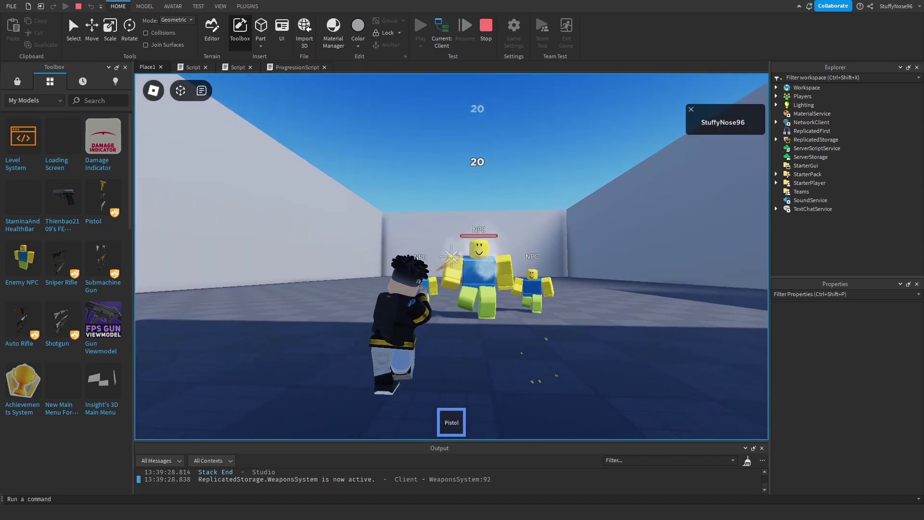
{"action": "left_click", "coordinate": [452, 256]}
{"action": "key", "text": "s"}
{"action": "left_click", "coordinate": [452, 256]}
{"action": "key", "text": "s"}
{"action": "left_click", "coordinate": [451, 256]}
{"action": "left_click", "coordinate": [452, 256]}
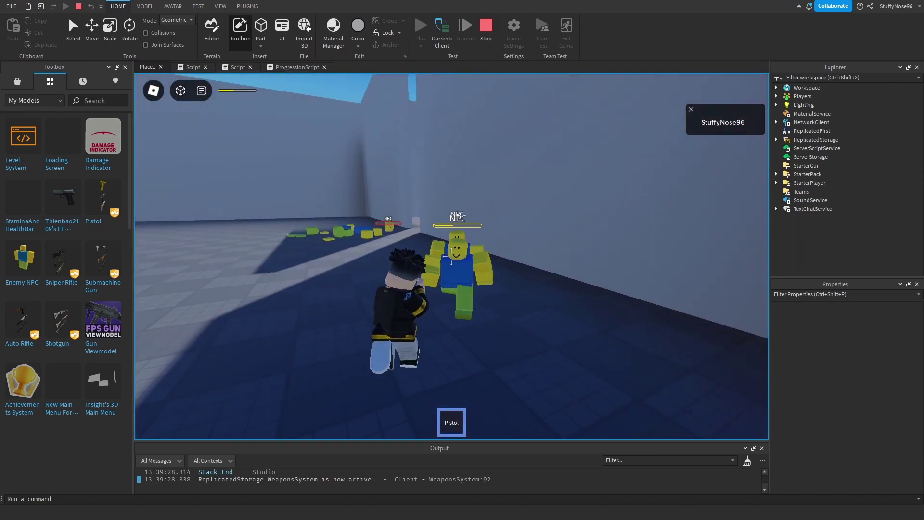
{"action": "left_click", "coordinate": [451, 256]}
{"action": "left_click", "coordinate": [452, 256]}
{"action": "left_click", "coordinate": [451, 257]}
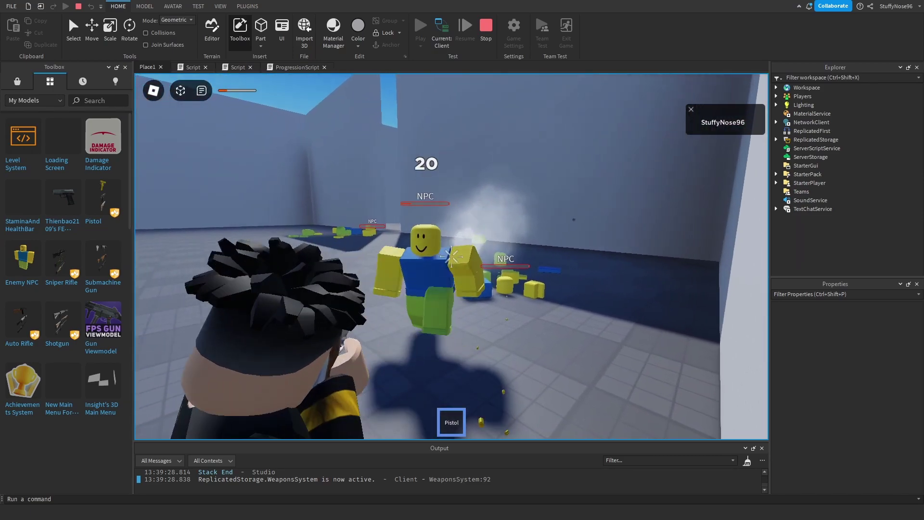
{"action": "left_click", "coordinate": [452, 257]}
- Walk and jump around the rooms past the destroyed door, and stop the playtest
{"action": "key", "text": "w"}
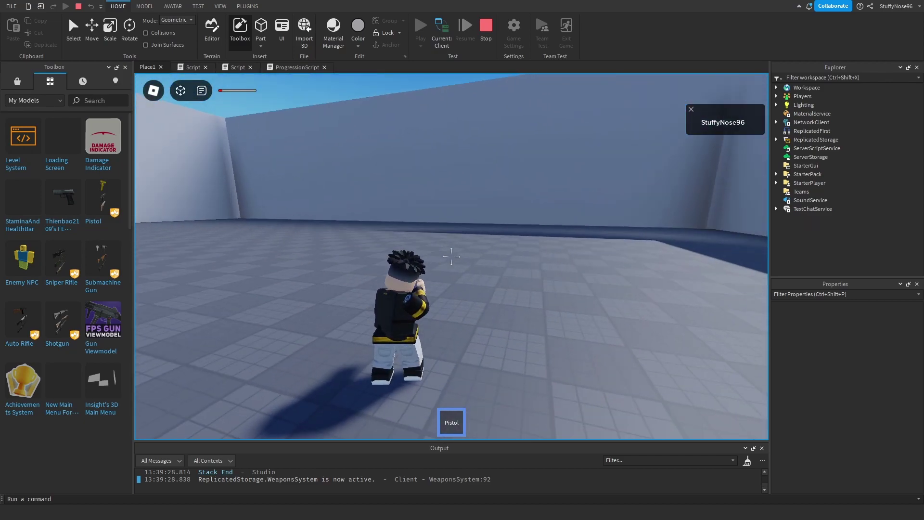
{"action": "key", "text": "space"}
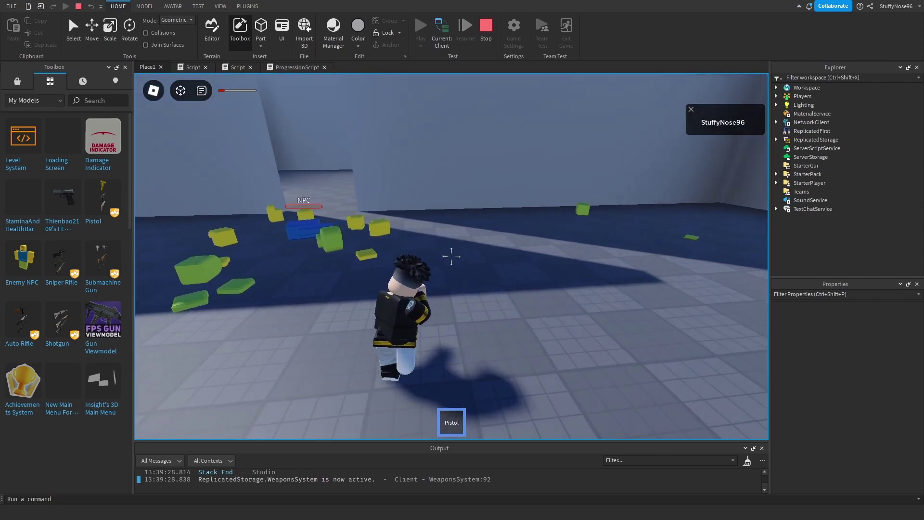
{"action": "key", "text": "shift+F5"}
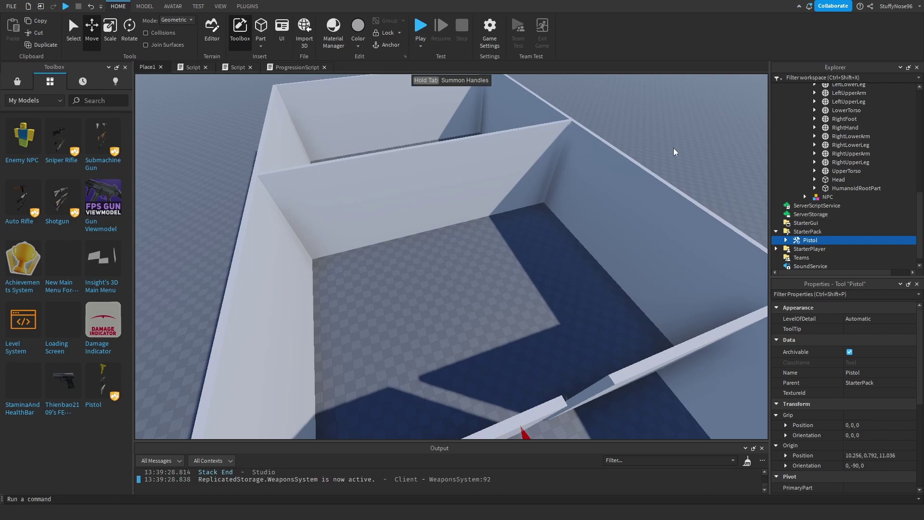
- Duplicate the Level1 folder under Levels in ReplicatedStorage and rename the copy Level2
{"action": "scroll", "coordinate": [864, 184], "scroll_direction": "up", "scroll_amount": 10}
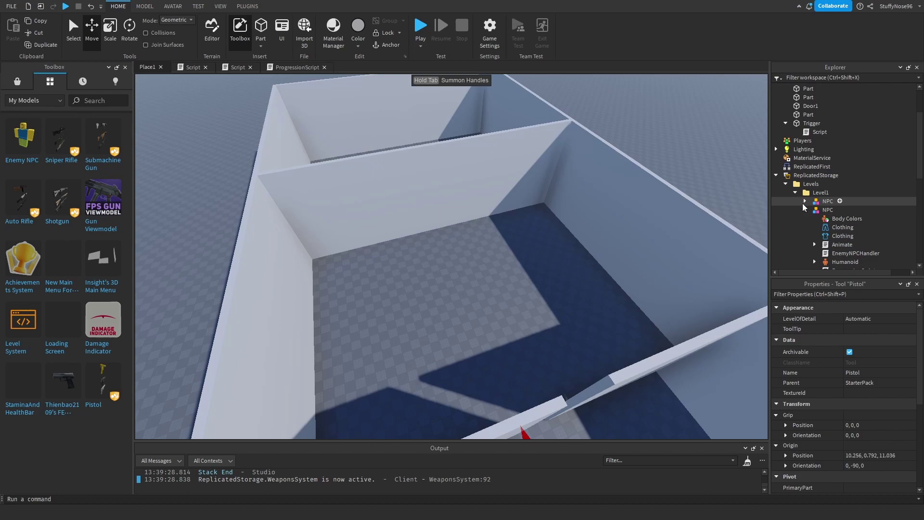
{"action": "left_click", "coordinate": [804, 210]}
{"action": "left_click", "coordinate": [827, 219]}
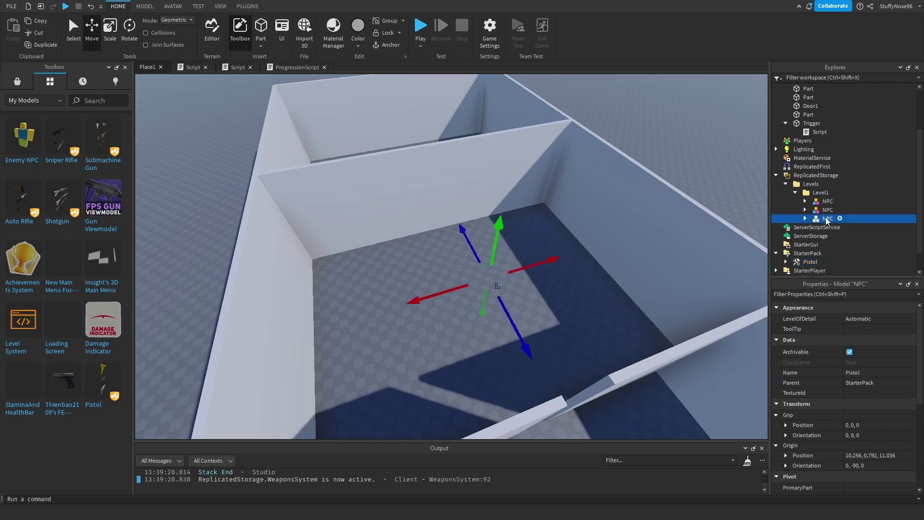
{"action": "right_click", "coordinate": [821, 193]}
{"action": "left_click", "coordinate": [842, 49]}
{"action": "right_click", "coordinate": [821, 227]}
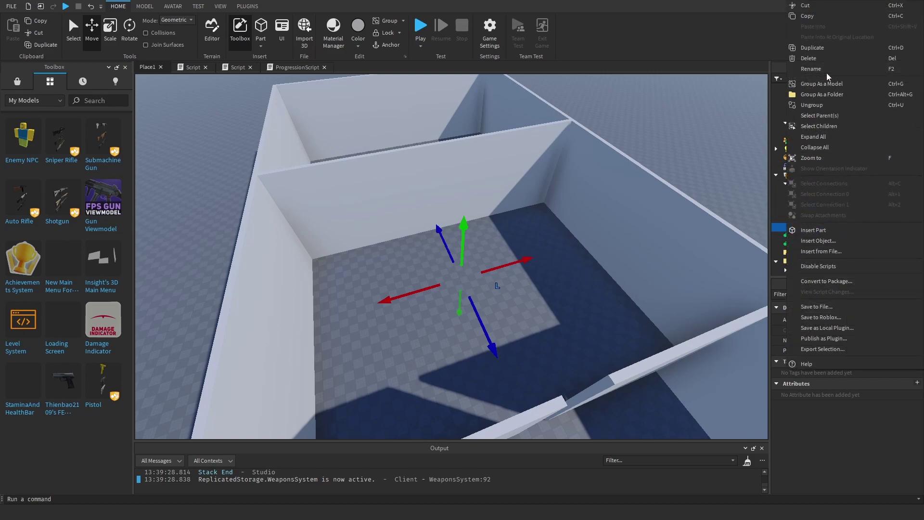
{"action": "left_click", "coordinate": [819, 57]}
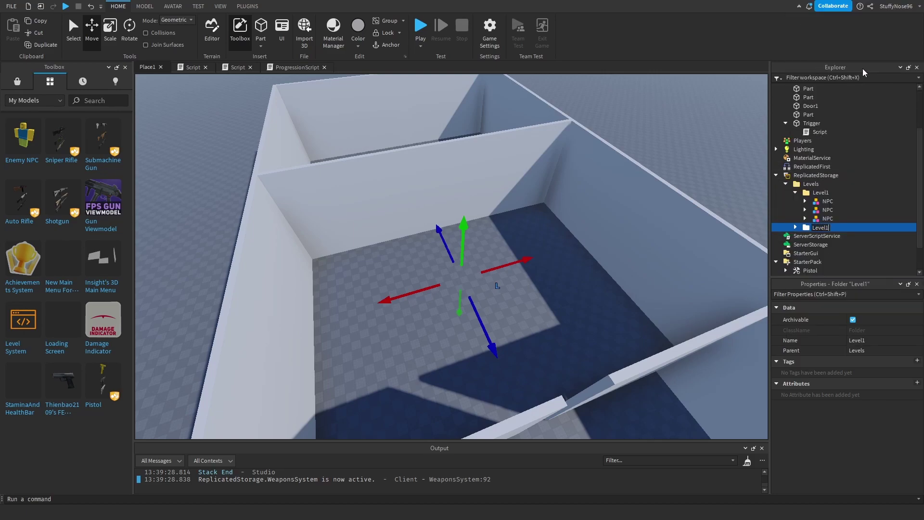
- Select all three NPCs in the Level2 folder and move them lengthwise into the room behind Door1
{"action": "left_click", "coordinate": [819, 236]}
{"action": "key", "text": "shift+Down"}
{"action": "key", "text": "shift+Down"}
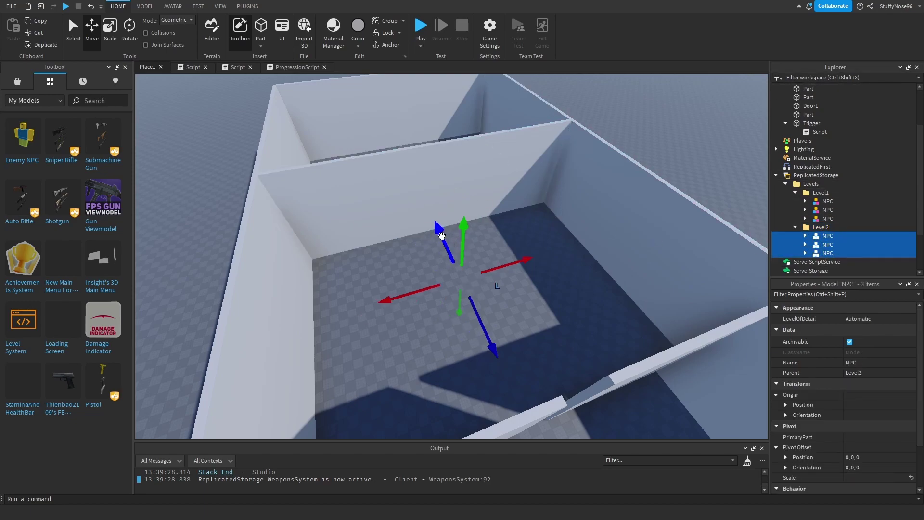
{"action": "left_click_drag", "start_coordinate": [441, 236], "coordinate": [398, 139]}
{"action": "key", "text": "f"}
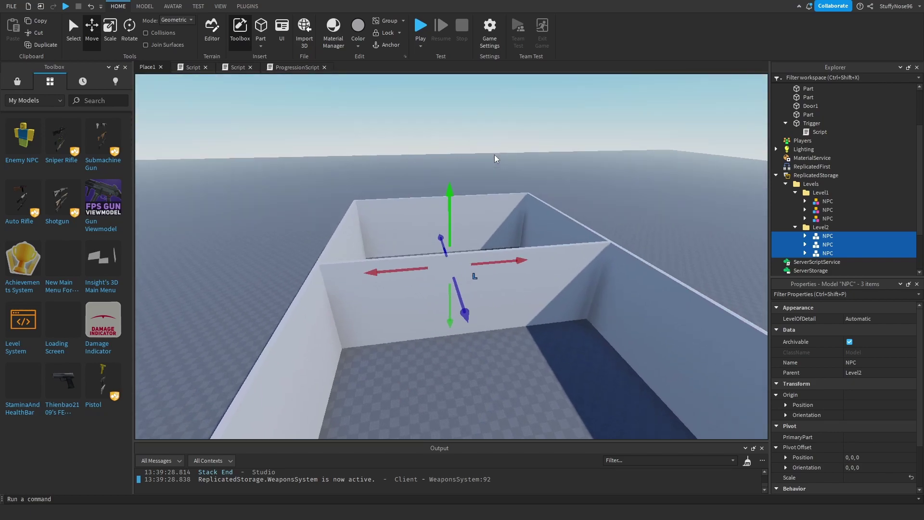
- Shift the three Level2 NPCs sideways within the second enemy room and check their placement from above
{"action": "right_click_drag", "start_coordinate": [495, 155], "coordinate": [495, 155]}
{"action": "key", "text": "s"}
{"action": "key", "text": "d"}
{"action": "left_click_drag", "start_coordinate": [427, 271], "coordinate": [449, 270]}
{"action": "key", "text": "s"}
{"action": "right_click_drag", "start_coordinate": [485, 270], "coordinate": [484, 267]}
{"action": "key", "text": "w"}
{"action": "key", "text": "s"}
{"action": "key", "text": "w"}
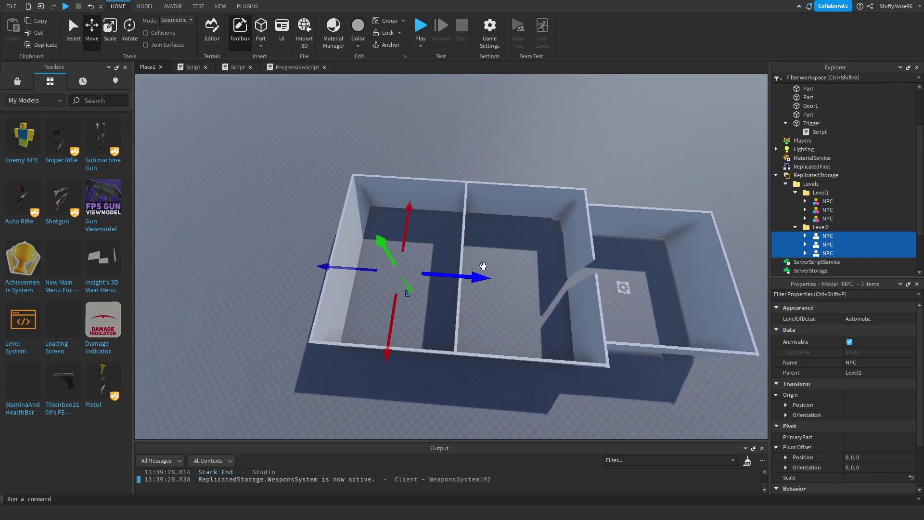
- In the script of the first Trigger listed in Workspace, change the WaitForChild argument to "Level2"
{"action": "scroll", "coordinate": [851, 175], "scroll_direction": "up", "scroll_amount": 2}
{"action": "left_click", "coordinate": [812, 121]}
{"action": "double_click", "coordinate": [813, 130]}
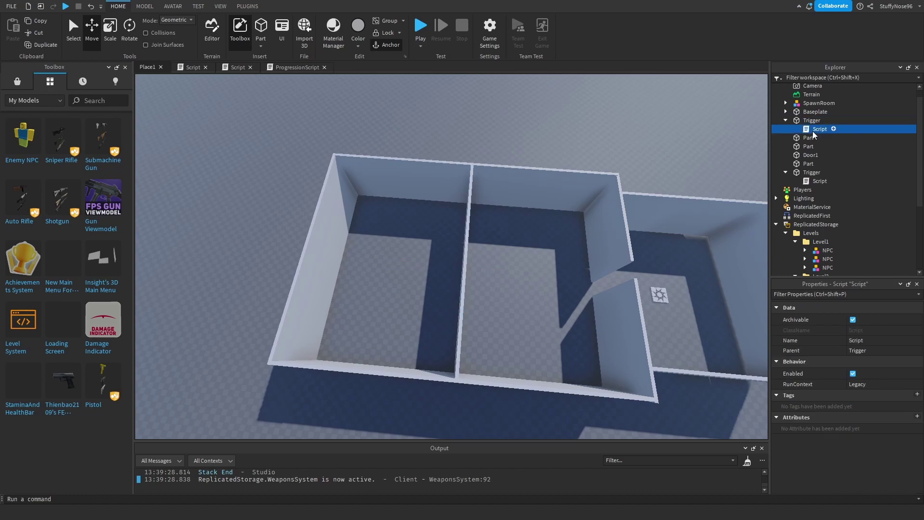
{"action": "left_click", "coordinate": [345, 93]}
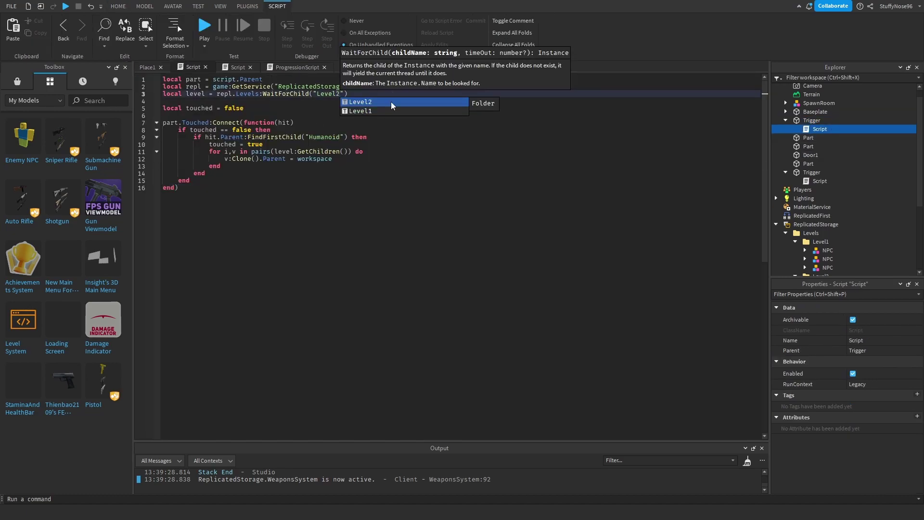
{"action": "left_click", "coordinate": [536, 194]}
- Open the ProgressionScript of the middle NPC in Level2 and select its game.Workspace.Door1 reference
{"action": "scroll", "coordinate": [867, 207], "scroll_direction": "down", "scroll_amount": 3}
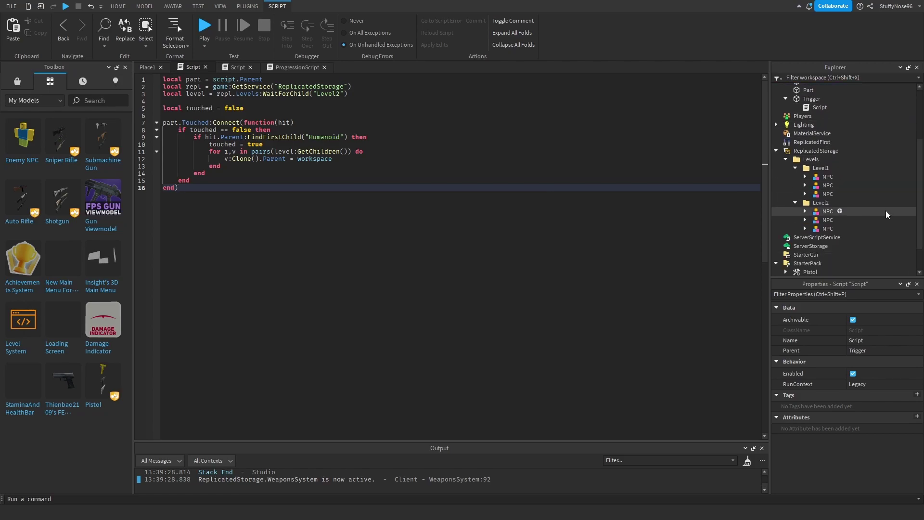
{"action": "left_click", "coordinate": [819, 221]}
{"action": "left_click", "coordinate": [807, 220]}
{"action": "scroll", "coordinate": [846, 240], "scroll_direction": "down", "scroll_amount": 2}
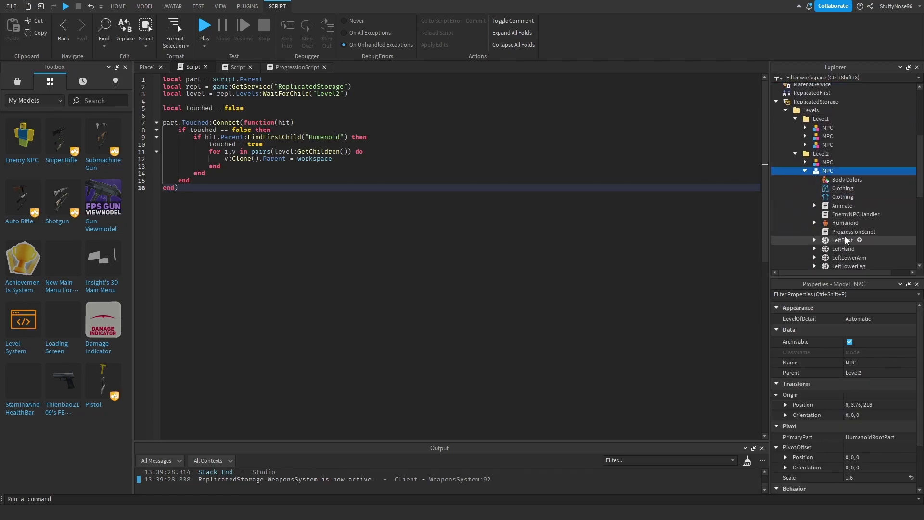
{"action": "double_click", "coordinate": [835, 232]}
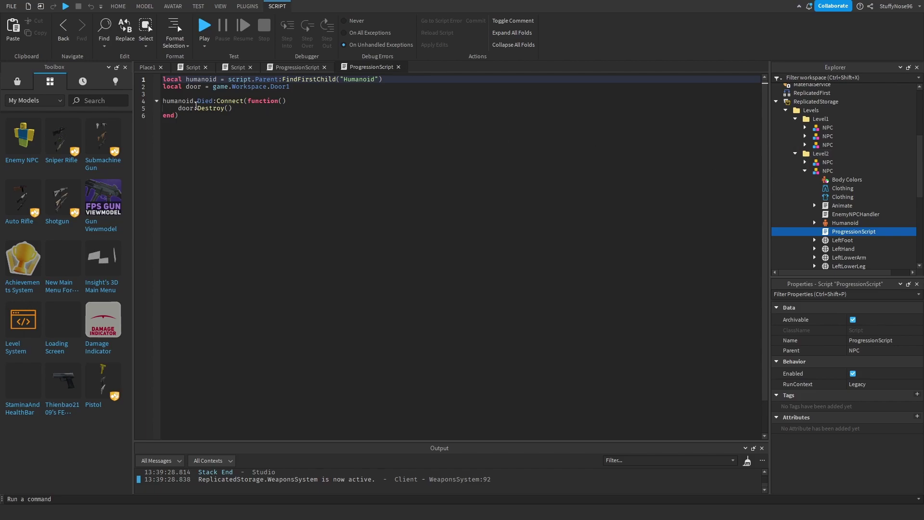
{"action": "left_click_drag", "start_coordinate": [291, 87], "coordinate": [214, 87]}
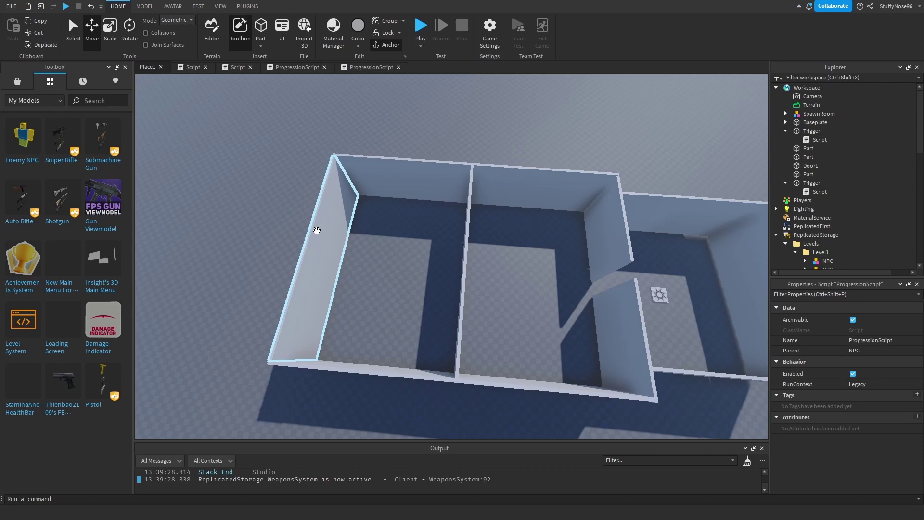
- Return to the Place1 3D view and rename the end wall part of the second enemy room Door2
{"action": "left_click", "coordinate": [316, 230]}
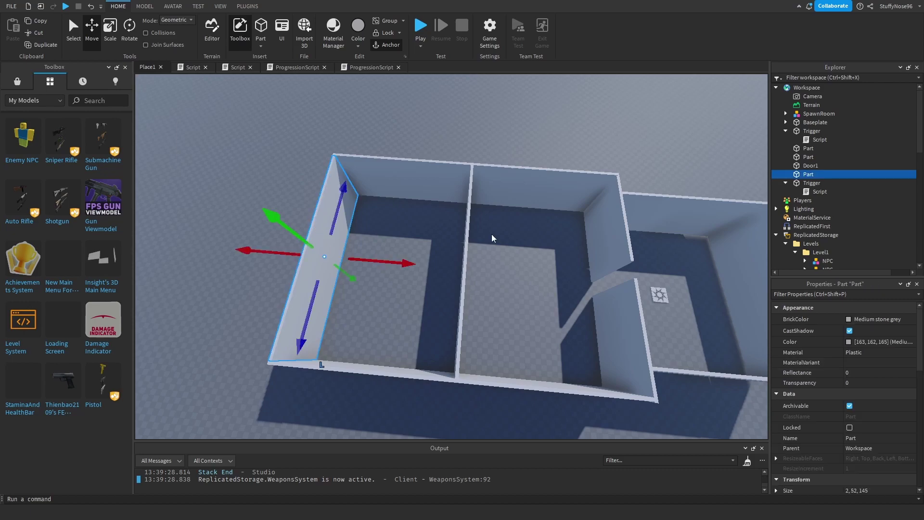
{"action": "left_click", "coordinate": [814, 177]}
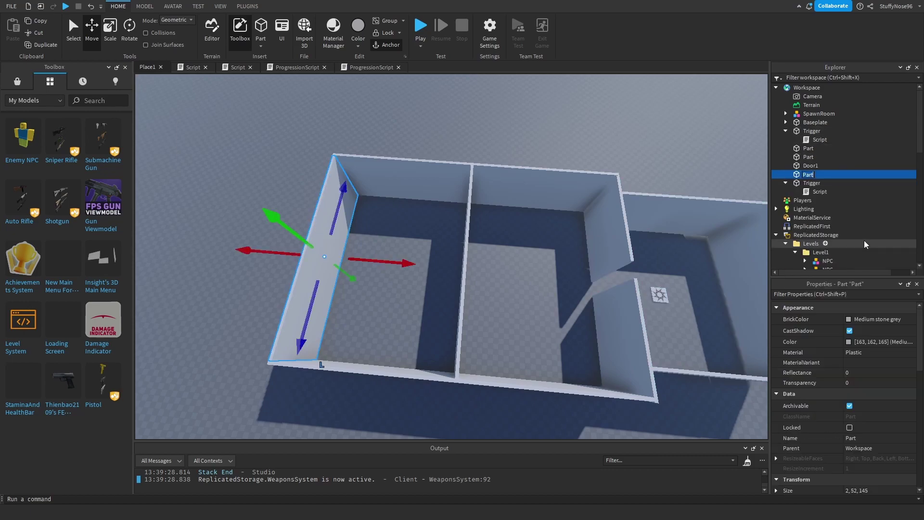
{"action": "type", "text": "Door2"}
{"action": "key", "text": "Return"}
{"action": "left_click", "coordinate": [496, 102]}
- Reopen the ProgressionScript of the middle NPC in Level2 and set its door variable to game.Workspace.Door2
{"action": "scroll", "coordinate": [847, 231], "scroll_direction": "down", "scroll_amount": 1}
{"action": "left_click", "coordinate": [795, 261]}
{"action": "scroll", "coordinate": [829, 217], "scroll_direction": "down", "scroll_amount": 3}
{"action": "left_click", "coordinate": [805, 206]}
{"action": "scroll", "coordinate": [837, 212], "scroll_direction": "down", "scroll_amount": 2}
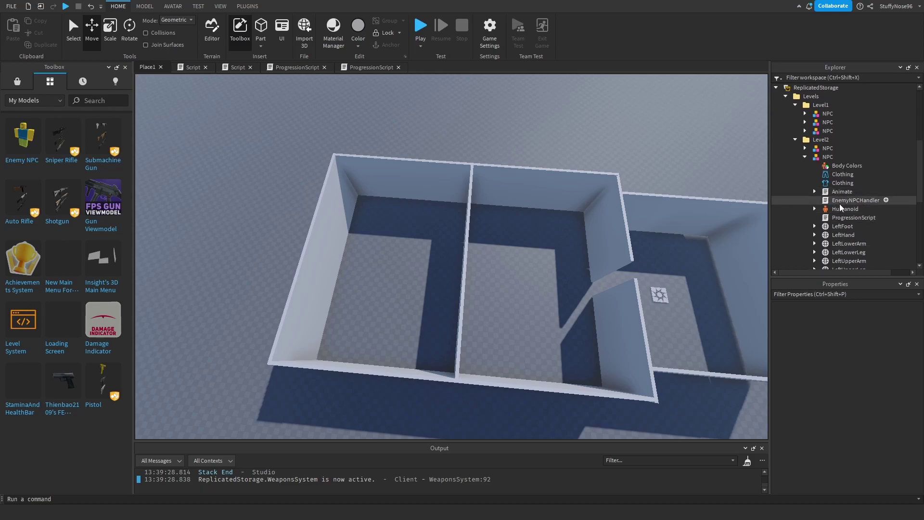
{"action": "double_click", "coordinate": [847, 217]}
{"action": "left_click", "coordinate": [322, 87]}
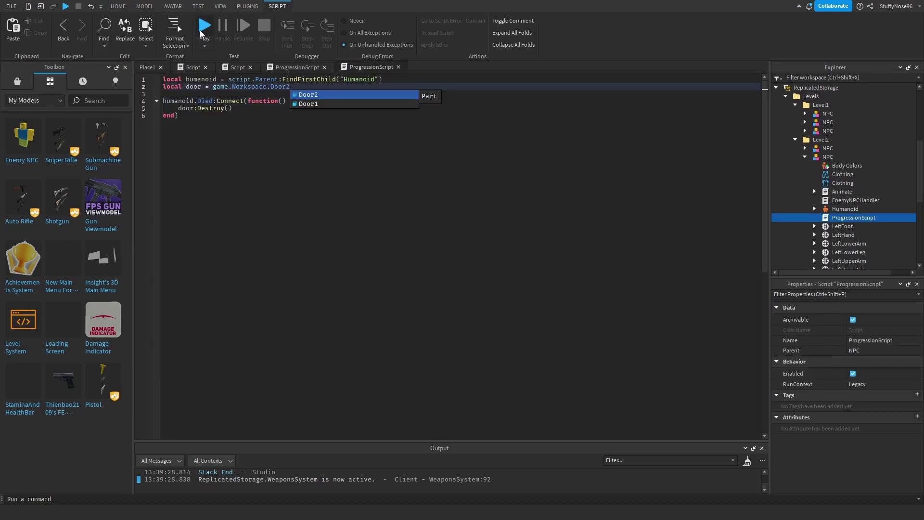
{"action": "left_click", "coordinate": [490, 124]}
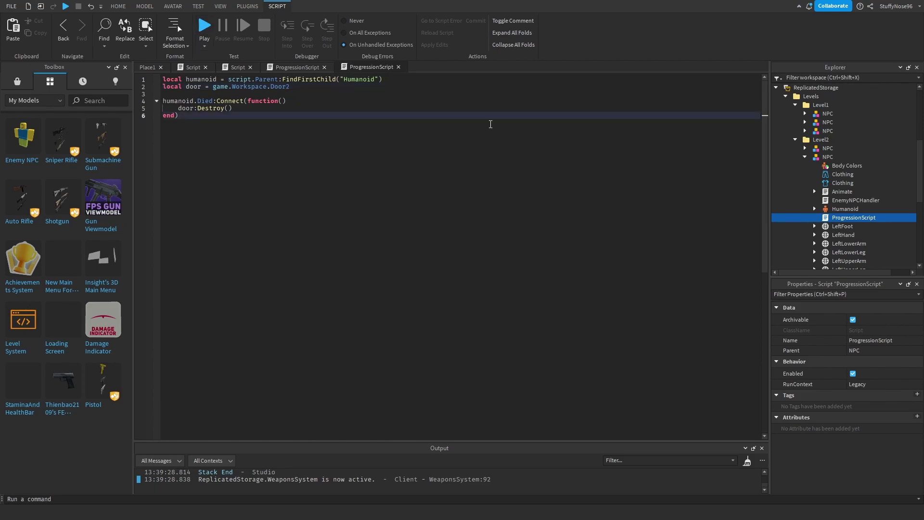
- Start another playtest, equip the Pistol and enter the first enemy room to trigger the Level1 NPCs
{"action": "left_click", "coordinate": [212, 27]}
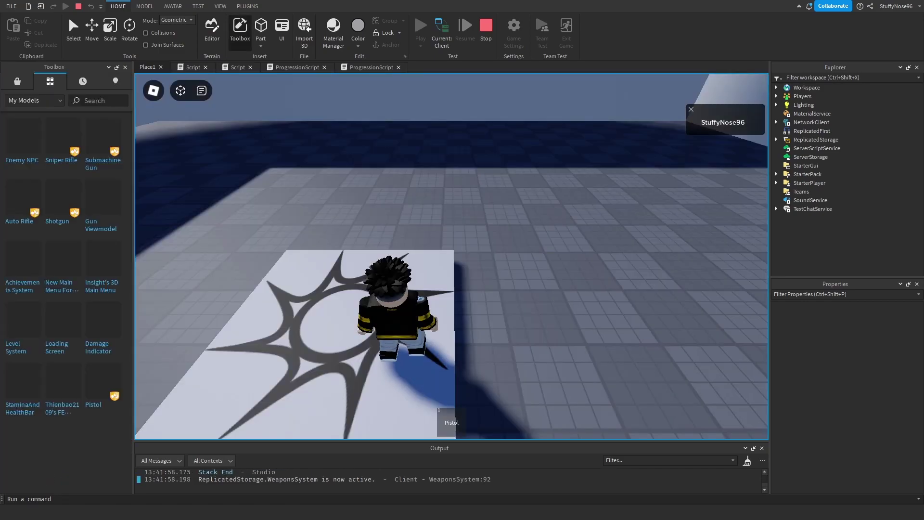
{"action": "key", "text": "1"}
{"action": "key", "text": "w"}
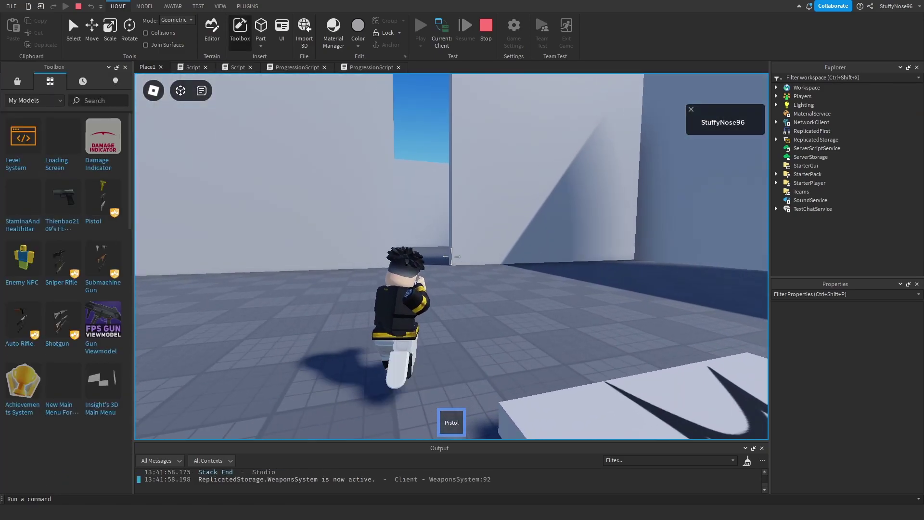
{"action": "key", "text": "w"}
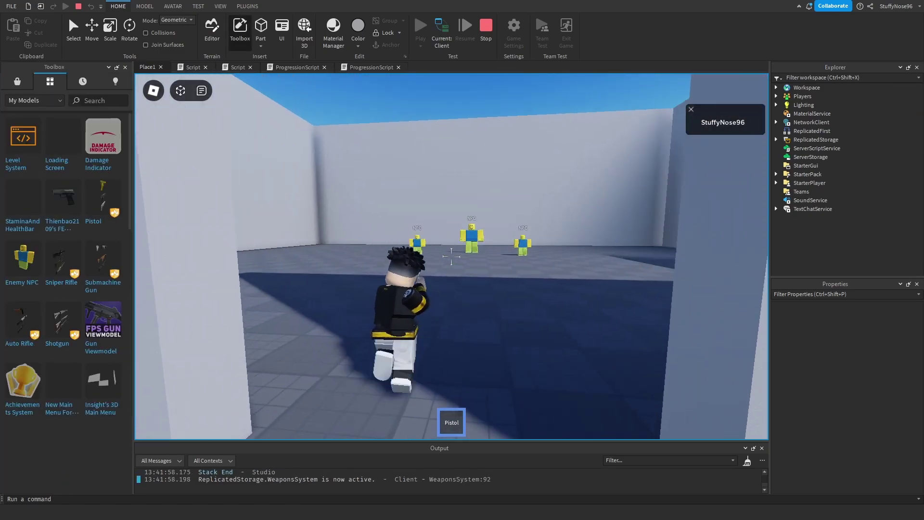
- Shoot the three Level1 NPCs while retreating, and walk on toward the second enemy room
{"action": "left_click", "coordinate": [451, 257]}
{"action": "left_click", "coordinate": [451, 256]}
{"action": "left_click", "coordinate": [452, 256]}
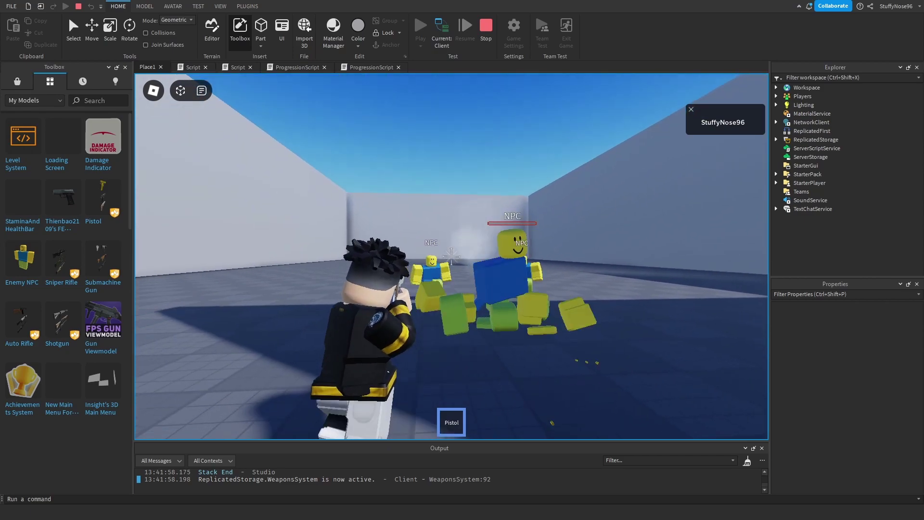
{"action": "left_click", "coordinate": [451, 256]}
{"action": "left_click", "coordinate": [451, 257]}
{"action": "left_click", "coordinate": [451, 257]}
{"action": "key", "text": "s"}
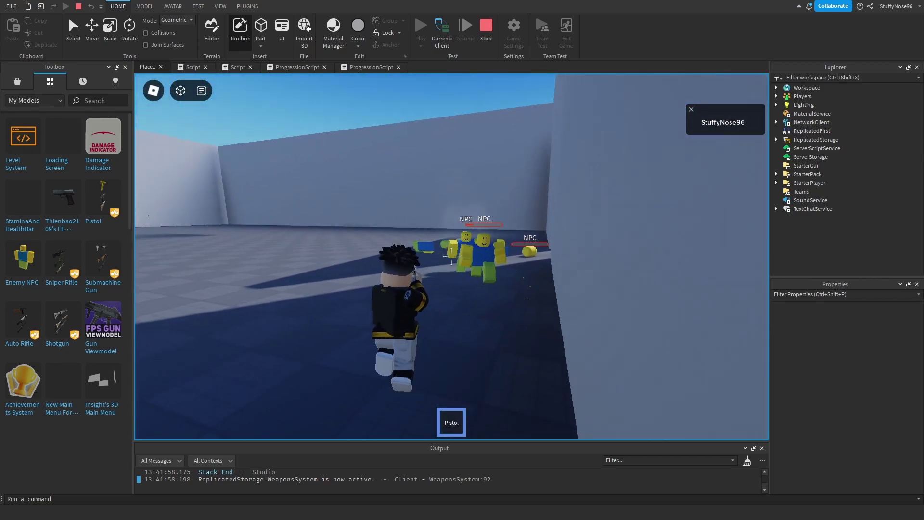
{"action": "key", "text": "s"}
{"action": "left_click", "coordinate": [451, 257]}
{"action": "left_click", "coordinate": [451, 257]}
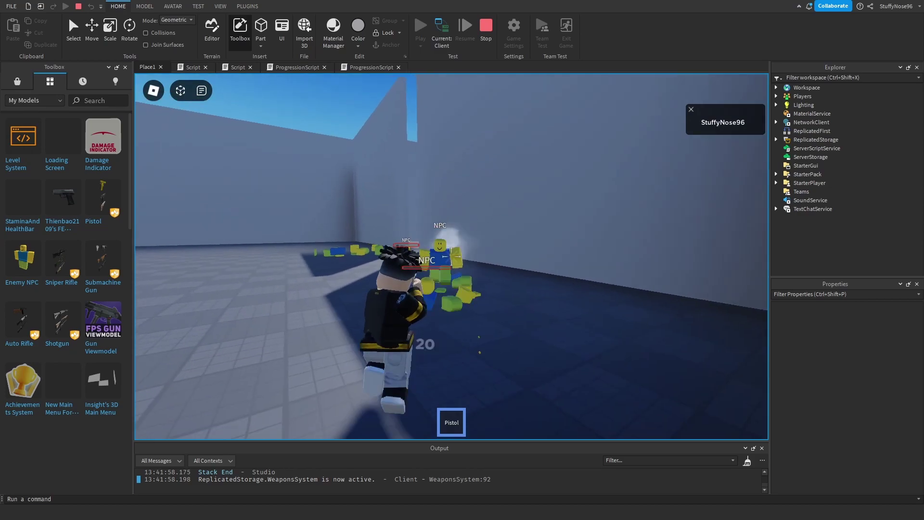
{"action": "left_click", "coordinate": [451, 257]}
{"action": "left_click", "coordinate": [452, 257]}
{"action": "left_click", "coordinate": [452, 256]}
{"action": "left_click", "coordinate": [452, 256]}
{"action": "key", "text": "w"}
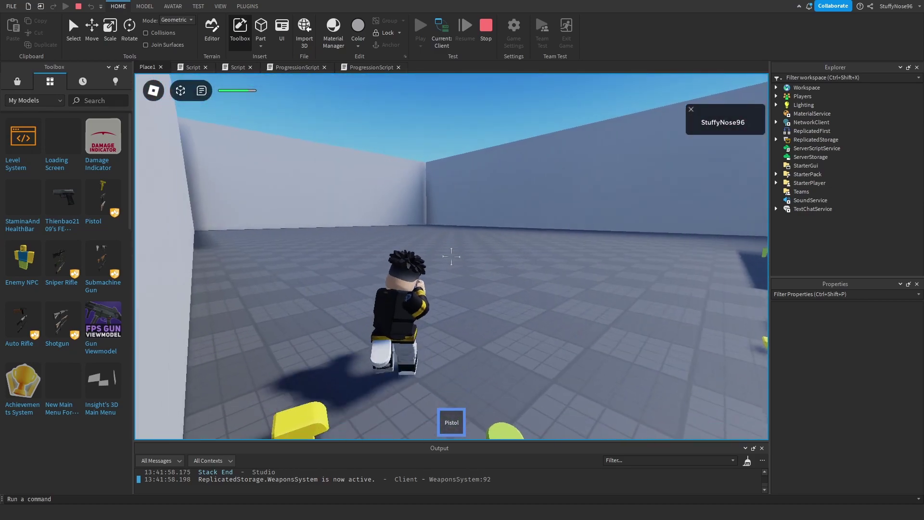
- Walk into the second enemy room to trigger the Level2 NPCs and shoot them with the Pistol while retreating
{"action": "key", "text": "w"}
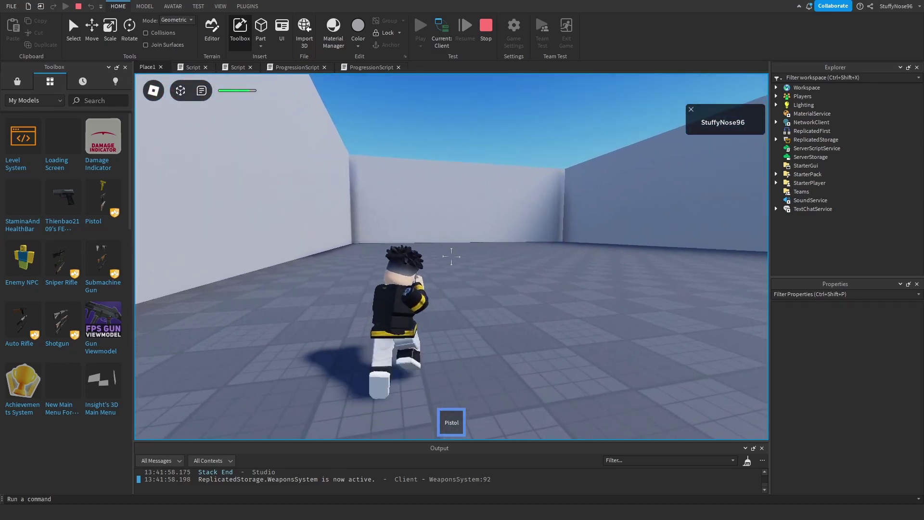
{"action": "key", "text": "w"}
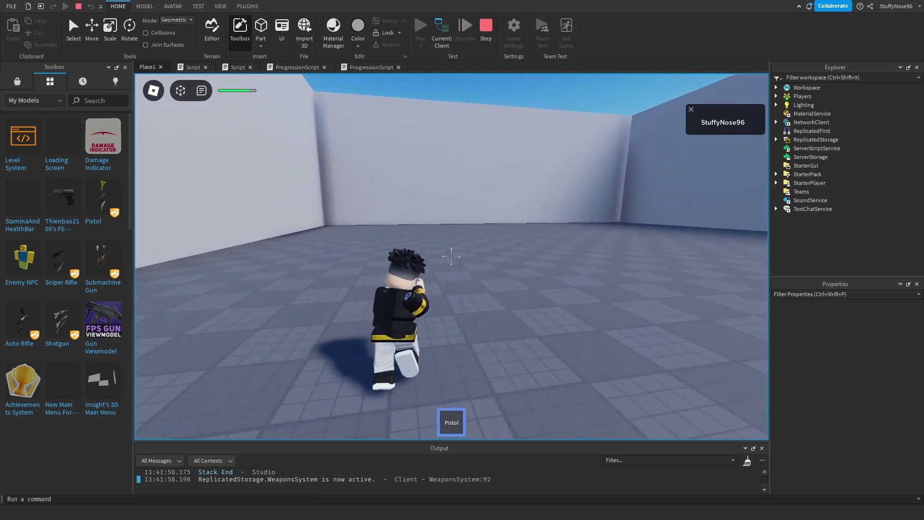
{"action": "key", "text": "s"}
{"action": "left_click", "coordinate": [452, 257]}
{"action": "left_click", "coordinate": [452, 257]}
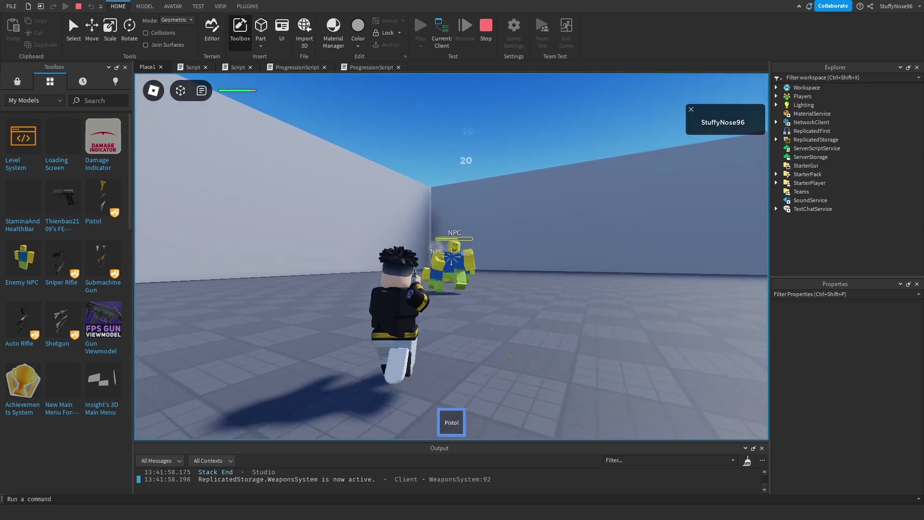
{"action": "key", "text": "s"}
{"action": "left_click", "coordinate": [452, 257]}
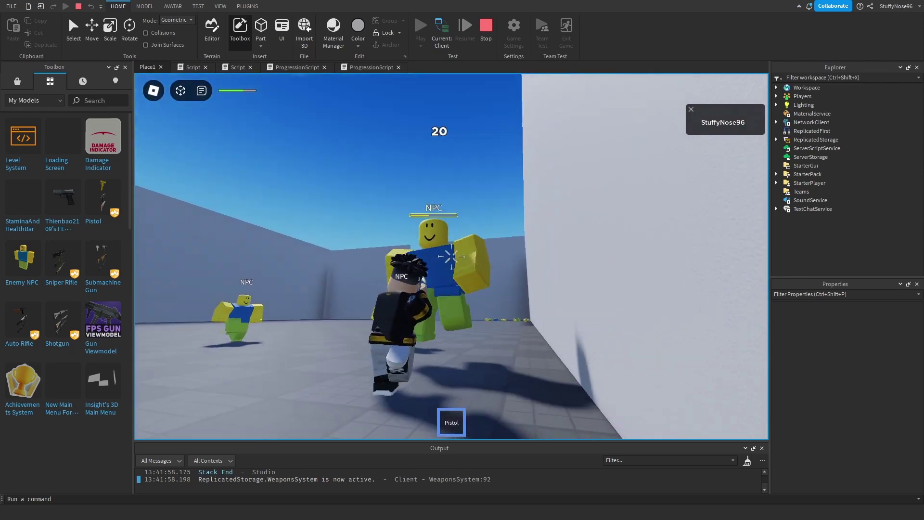
{"action": "left_click", "coordinate": [451, 257]}
{"action": "key", "text": "s"}
{"action": "left_click", "coordinate": [451, 256]}
{"action": "left_click", "coordinate": [452, 257]}
{"action": "left_click", "coordinate": [451, 256]}
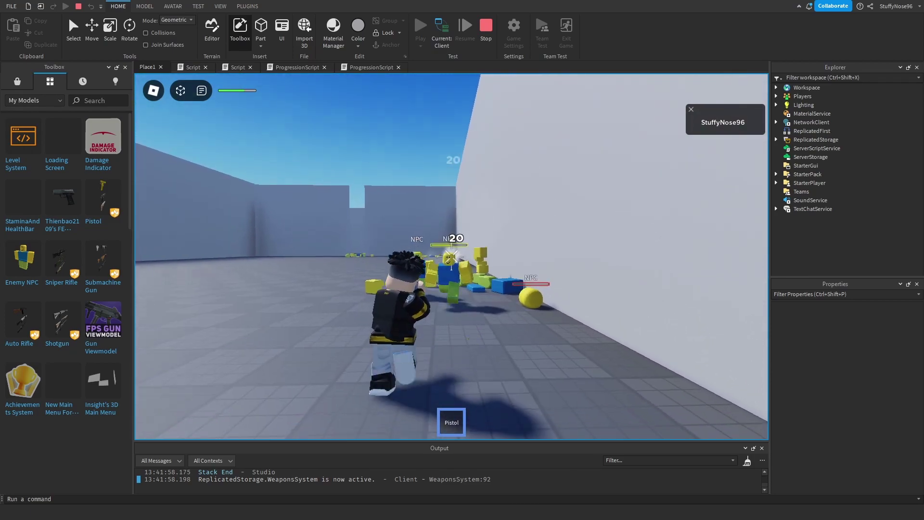
{"action": "left_click", "coordinate": [451, 257]}
{"action": "left_click", "coordinate": [452, 257]}
{"action": "key", "text": "s"}
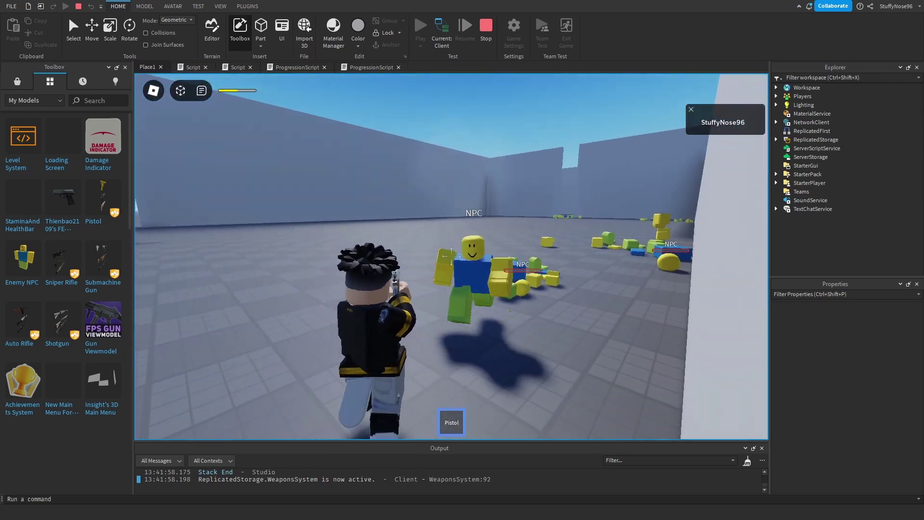
{"action": "left_click", "coordinate": [451, 257]}
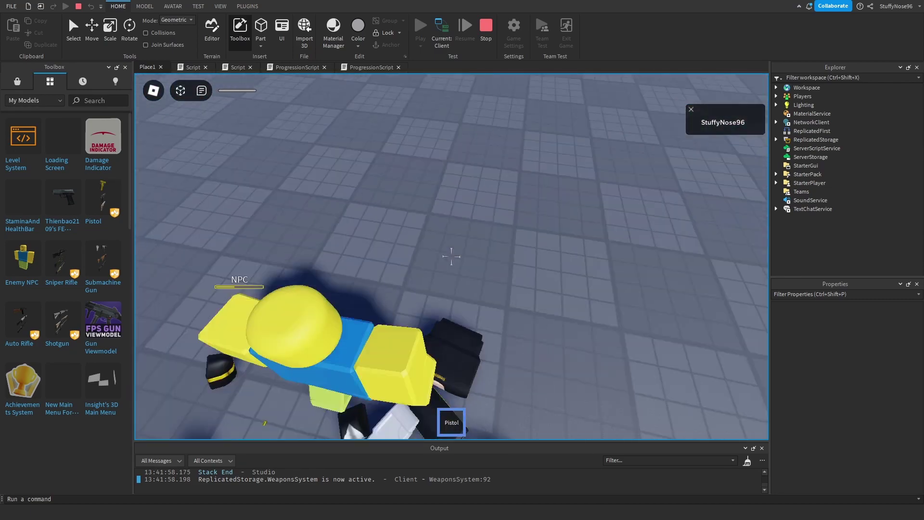
- Leave the spawn with the Pistol equipped and shoot the remaining NPC through the doorway to the first enemy room
{"action": "key", "text": "w"}
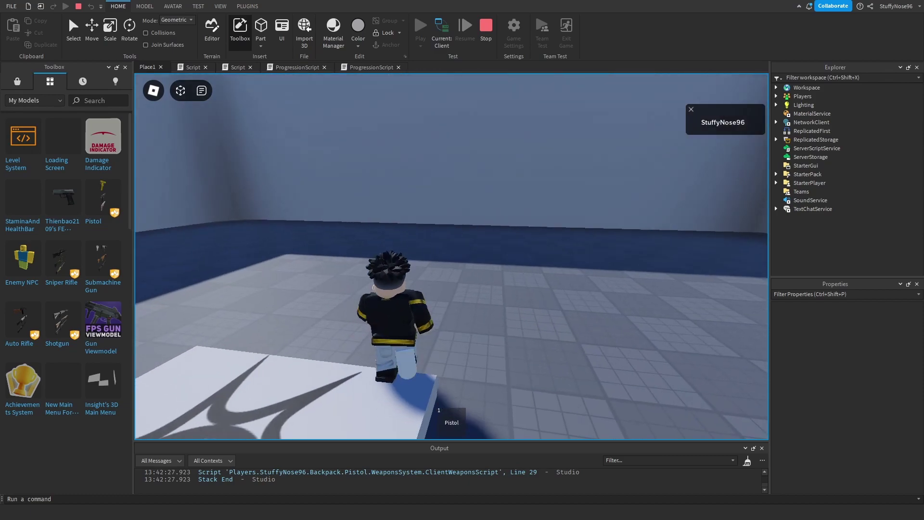
{"action": "key", "text": "w"}
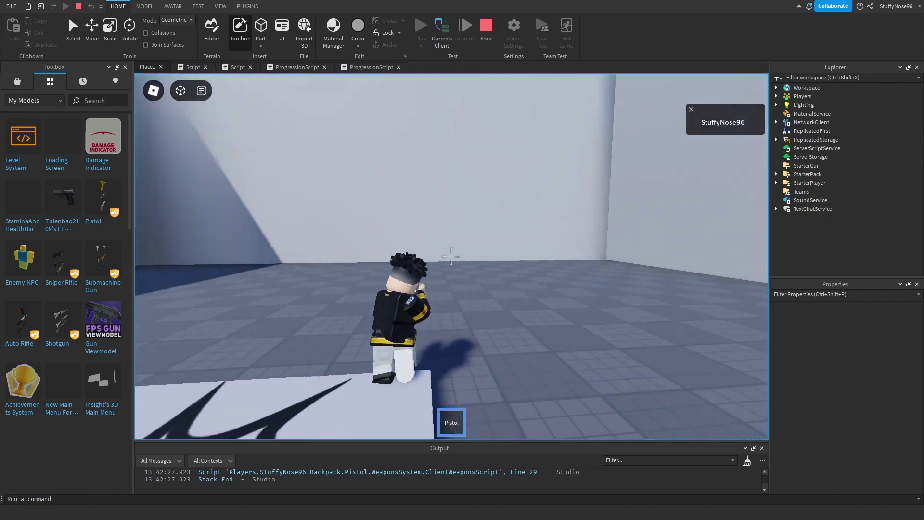
{"action": "key", "text": "w"}
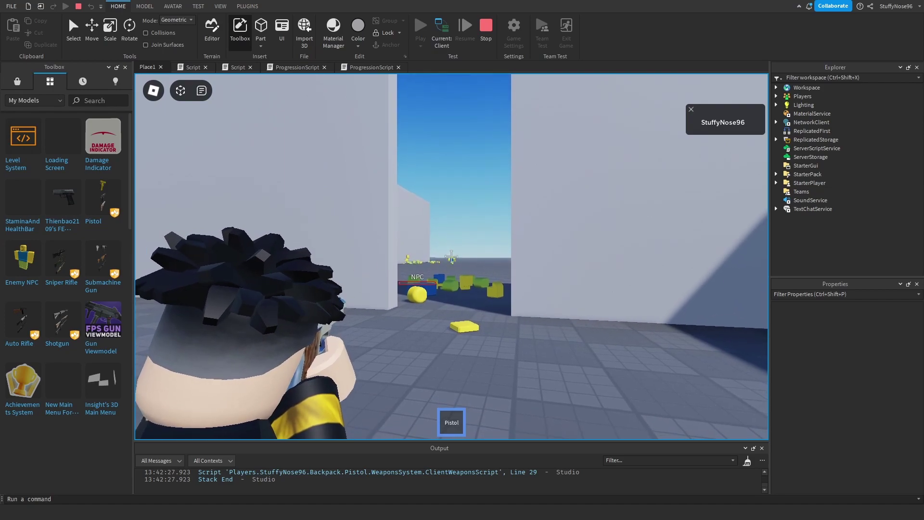
{"action": "left_click", "coordinate": [452, 257]}
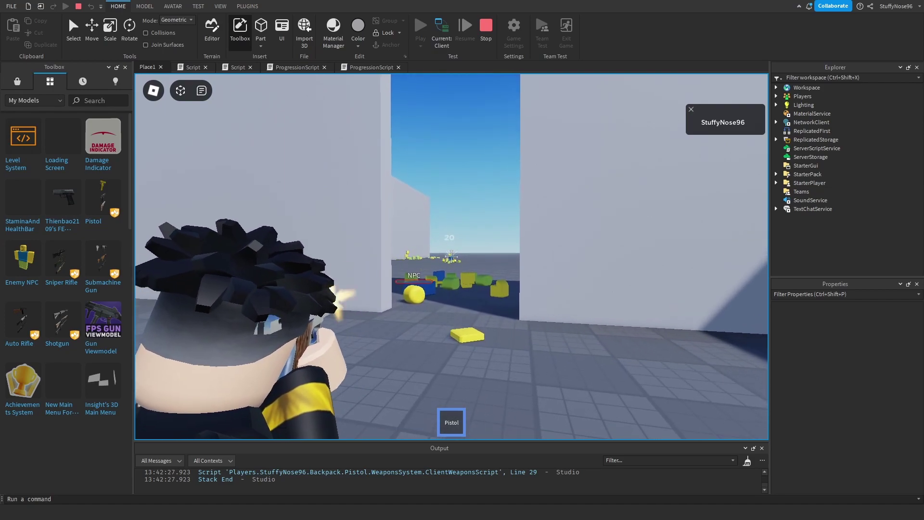
- Walk through the enemy rooms to check the Door2 opening at the end of the second room, and stop the playtest
{"action": "key", "text": "w"}
{"action": "key", "text": "w"}
{"action": "key", "text": "w"}
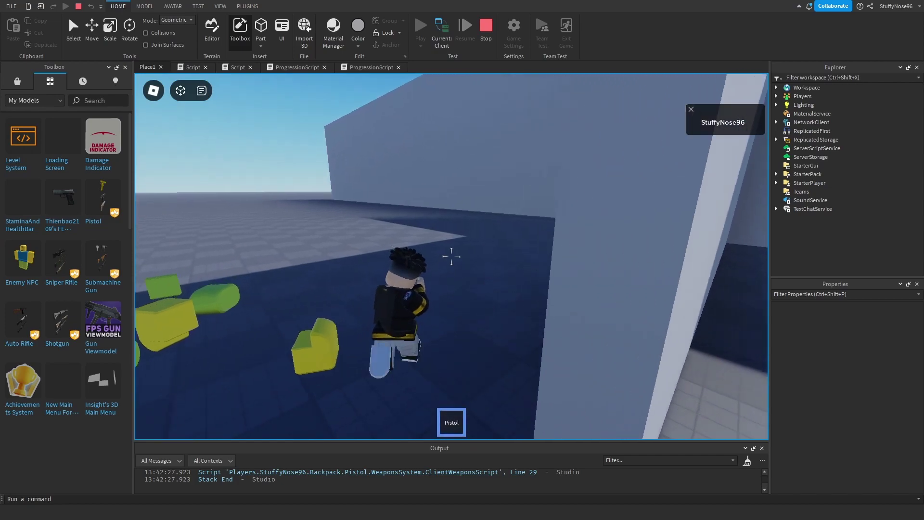
{"action": "key", "text": "w"}
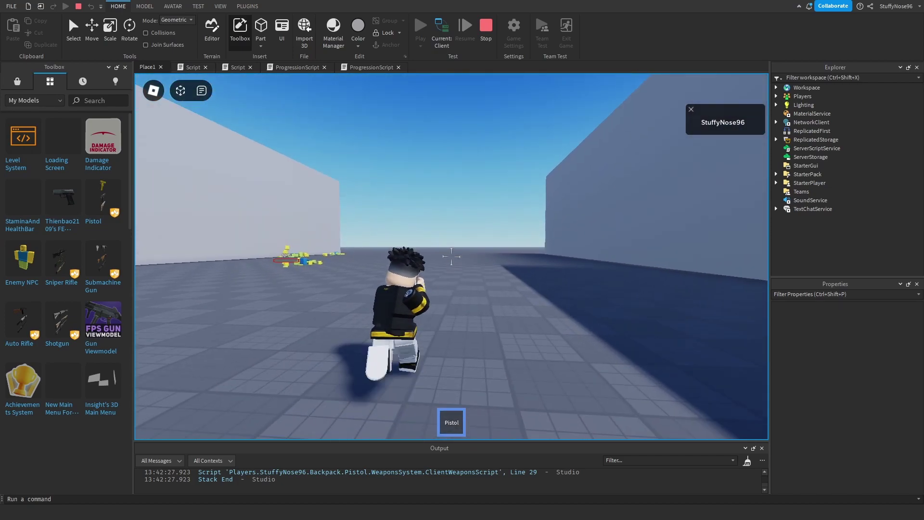
{"action": "key", "text": "w"}
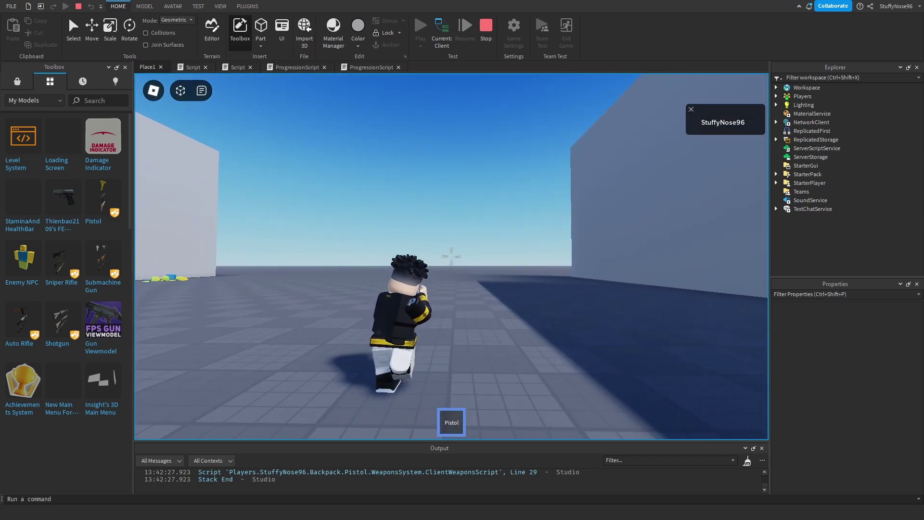
{"action": "key", "text": "Escape"}
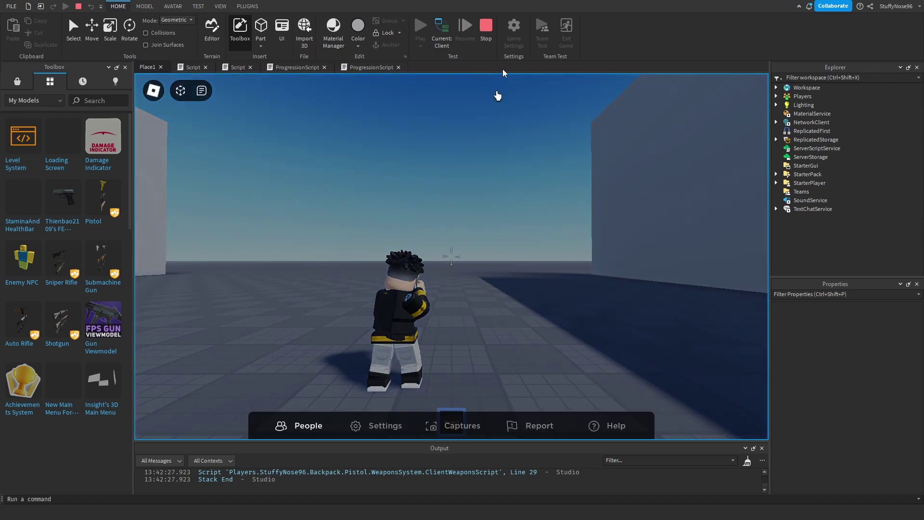
{"action": "key", "text": "shift+F5"}
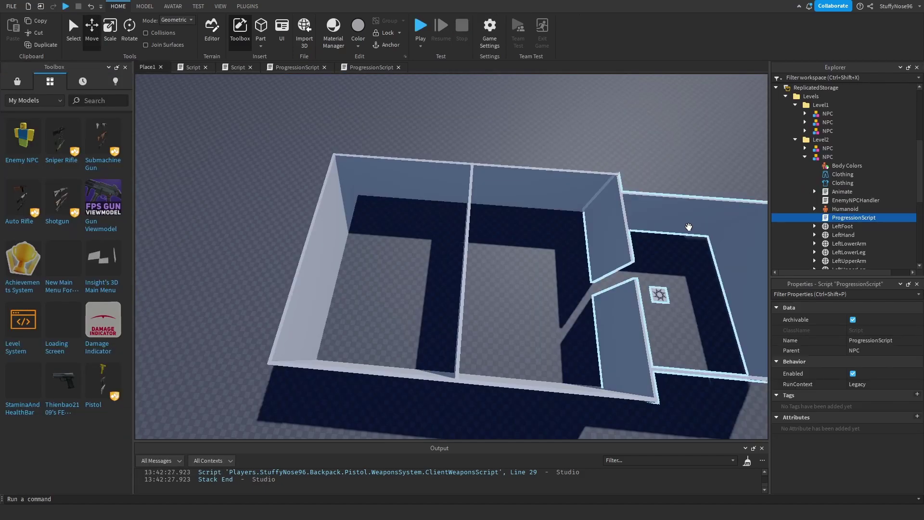